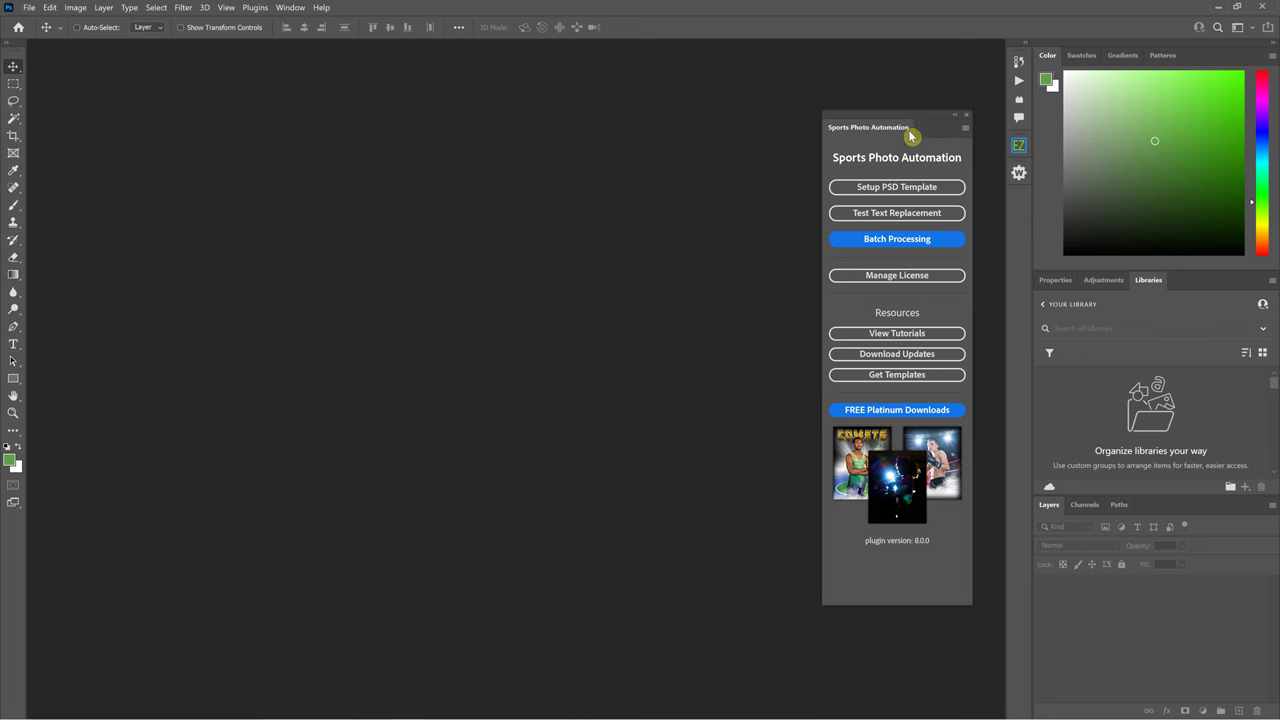
Step: Look through the installed plugins and the EZ Green Screen filters to see where Sports Photo Automation and the batch tool are listed
drag(908, 129, 882, 114)
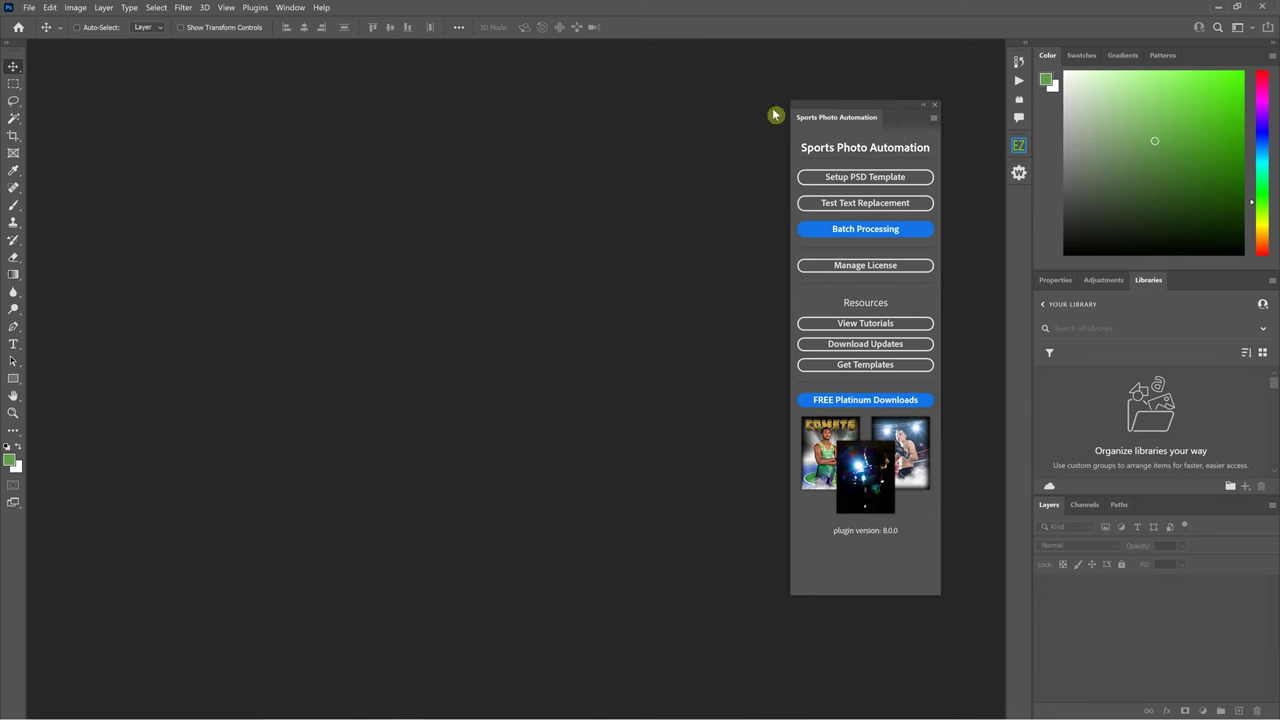
click(255, 7)
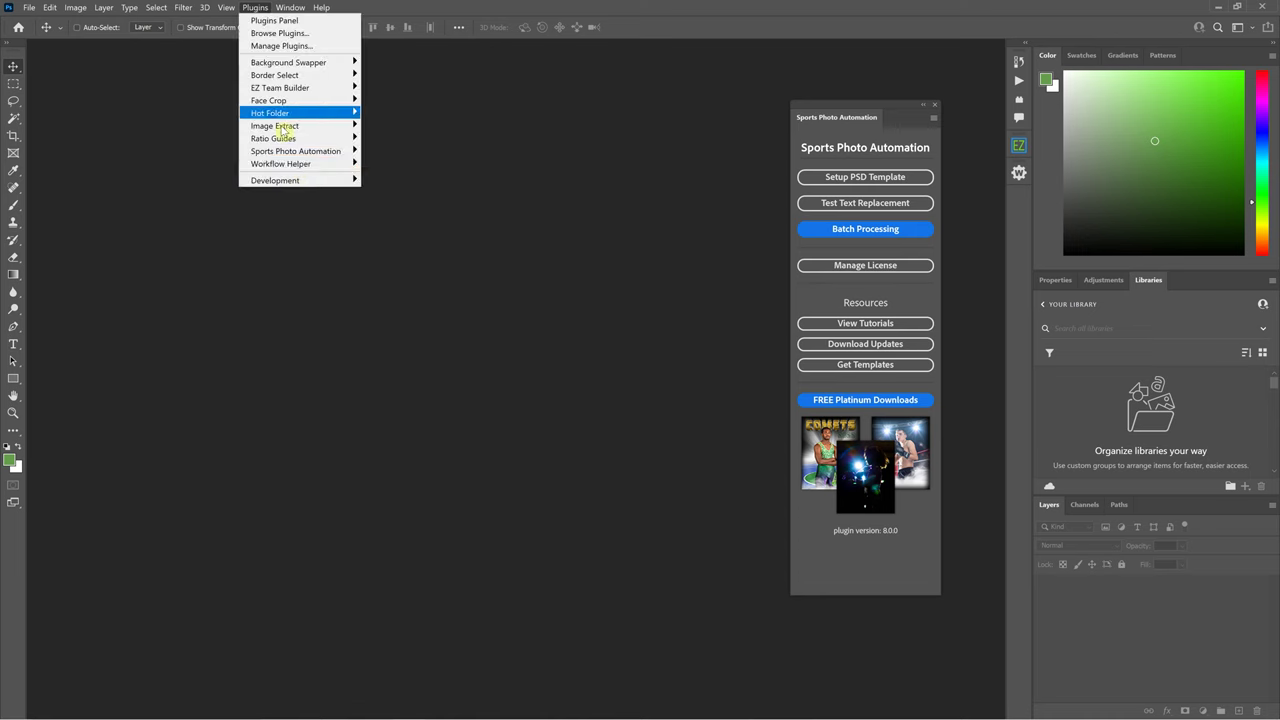
mouse_move(296, 169)
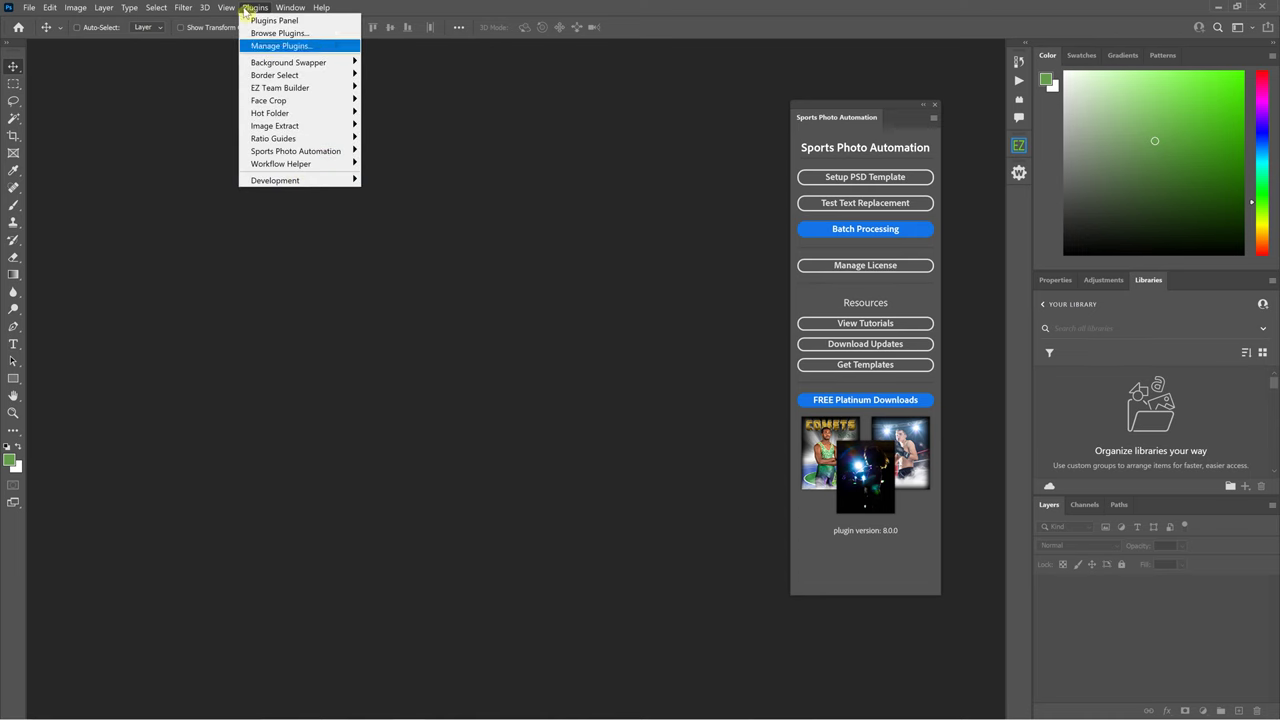
mouse_move(183, 12)
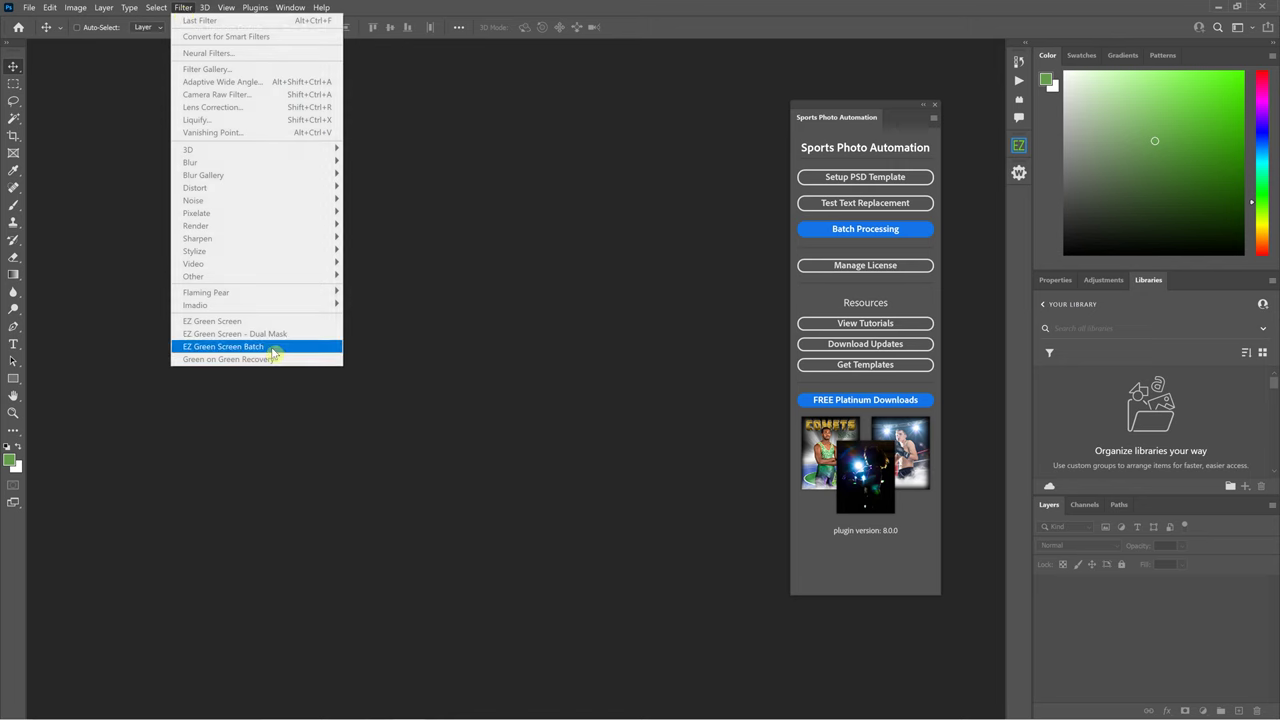
mouse_move(256, 10)
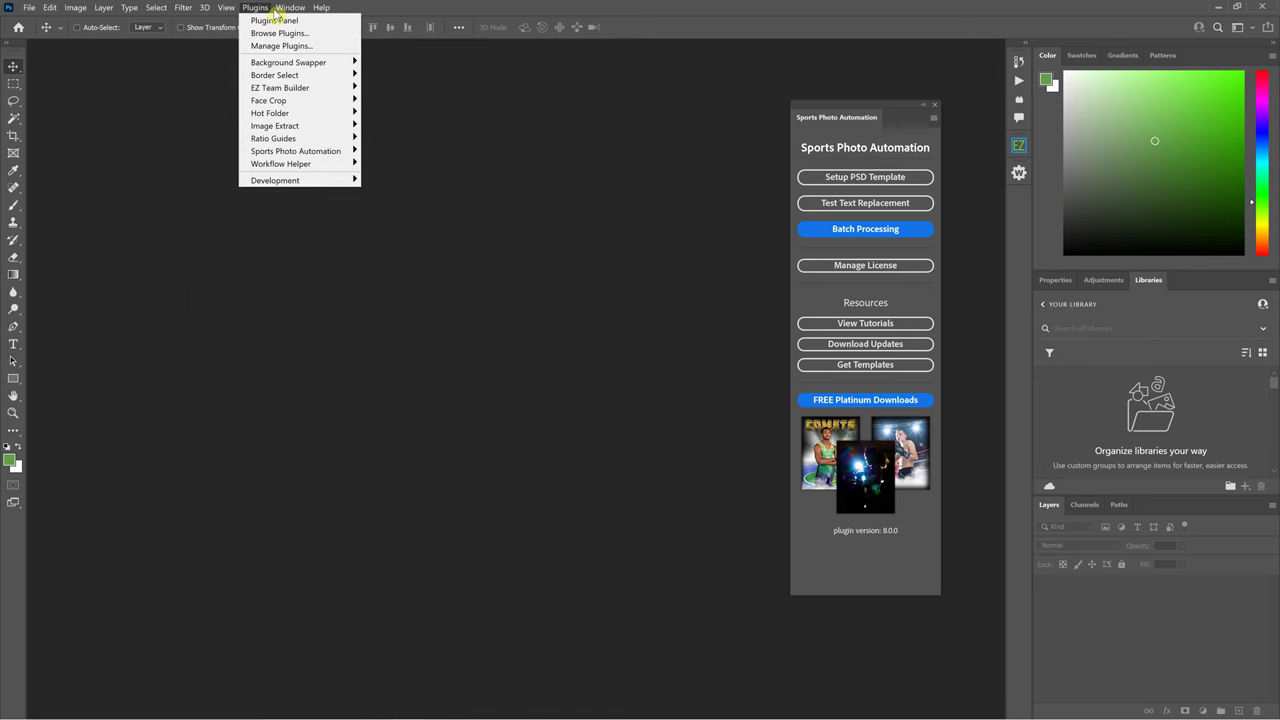
mouse_move(330, 64)
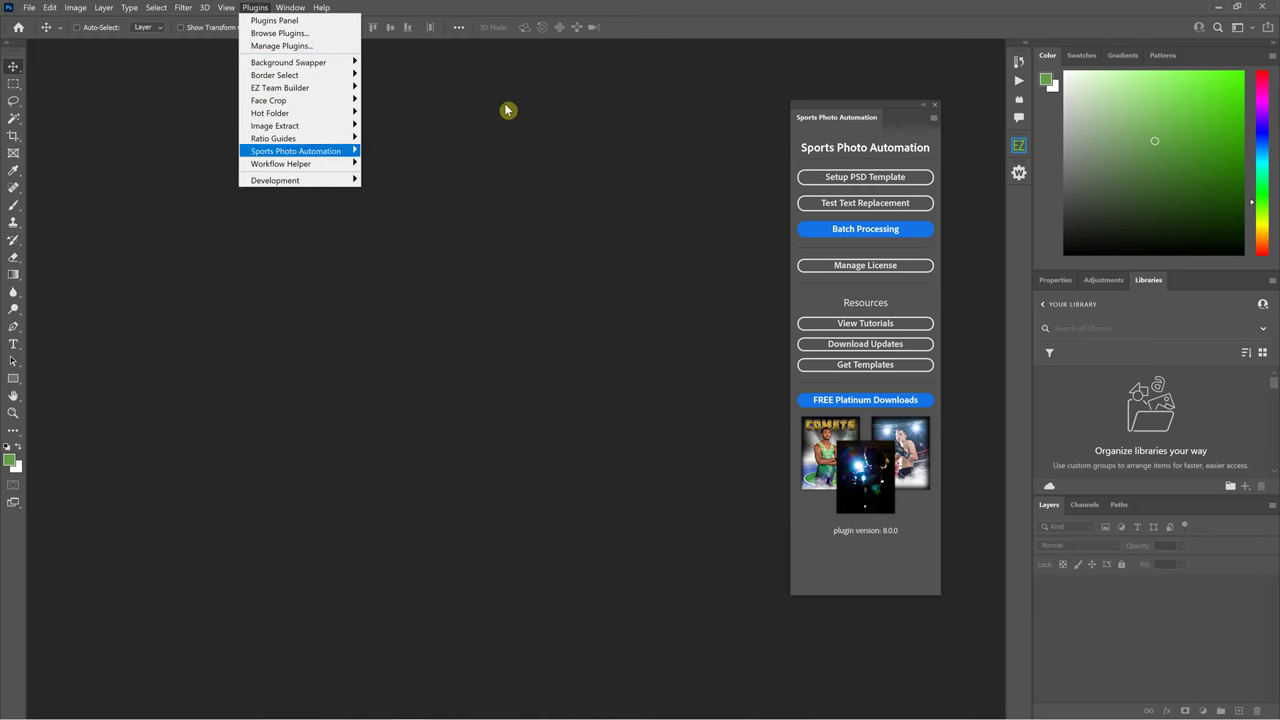
click(808, 113)
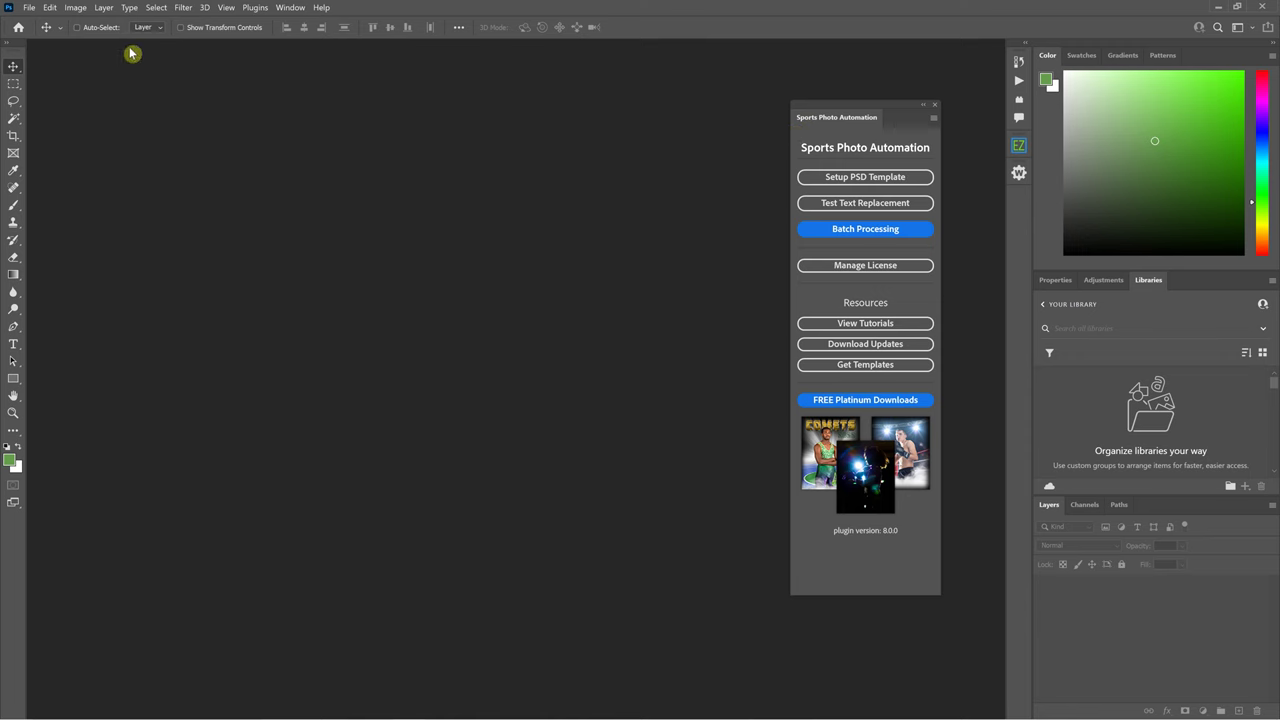
click(182, 10)
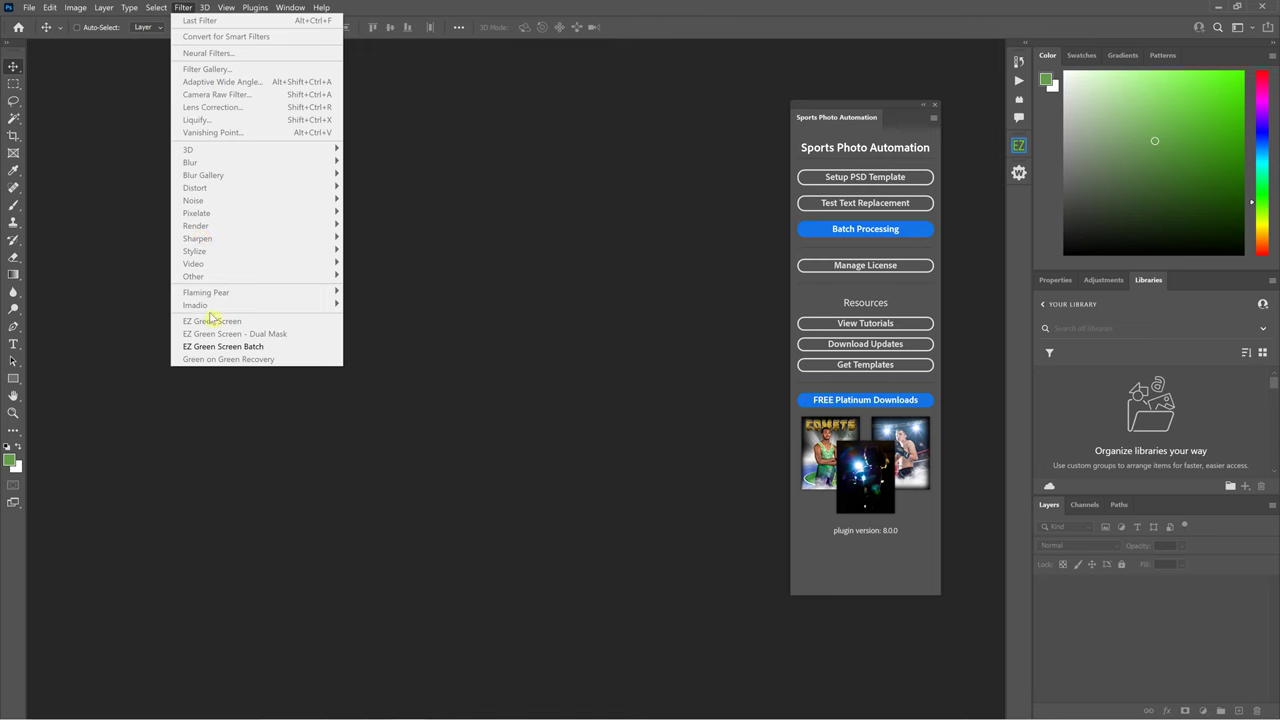
click(258, 345)
click(455, 315)
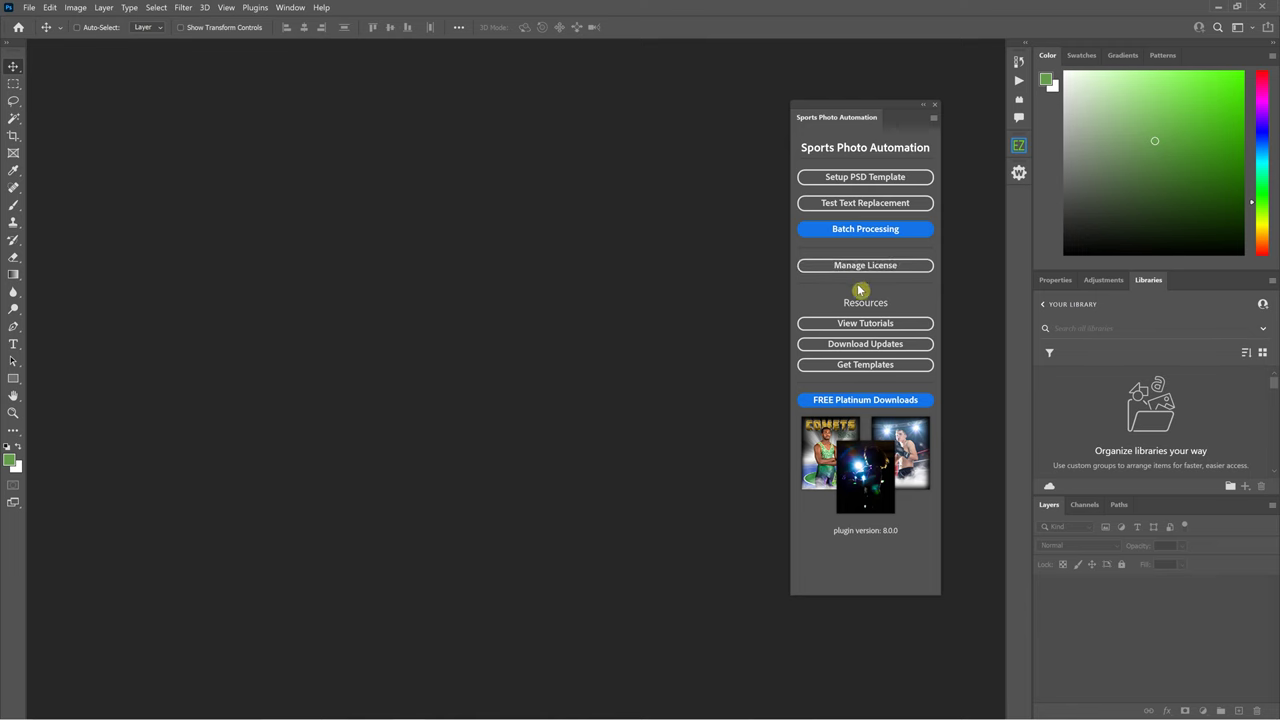
click(824, 209)
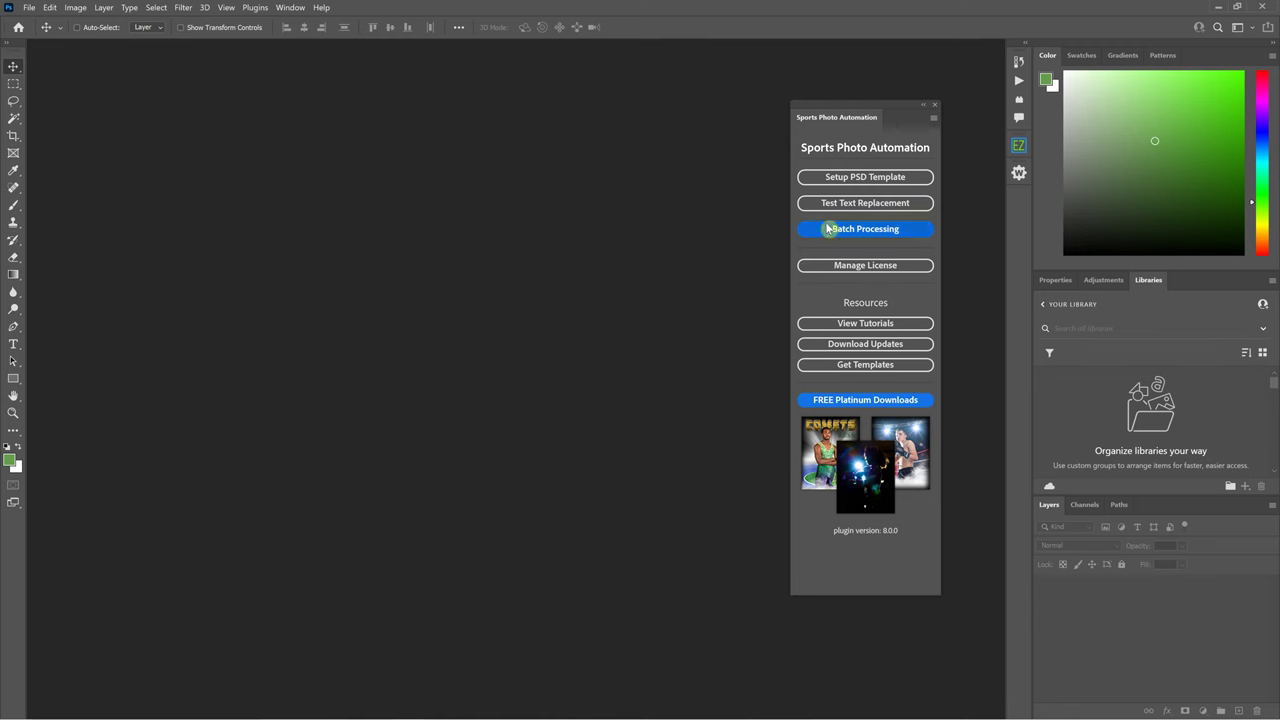
click(828, 229)
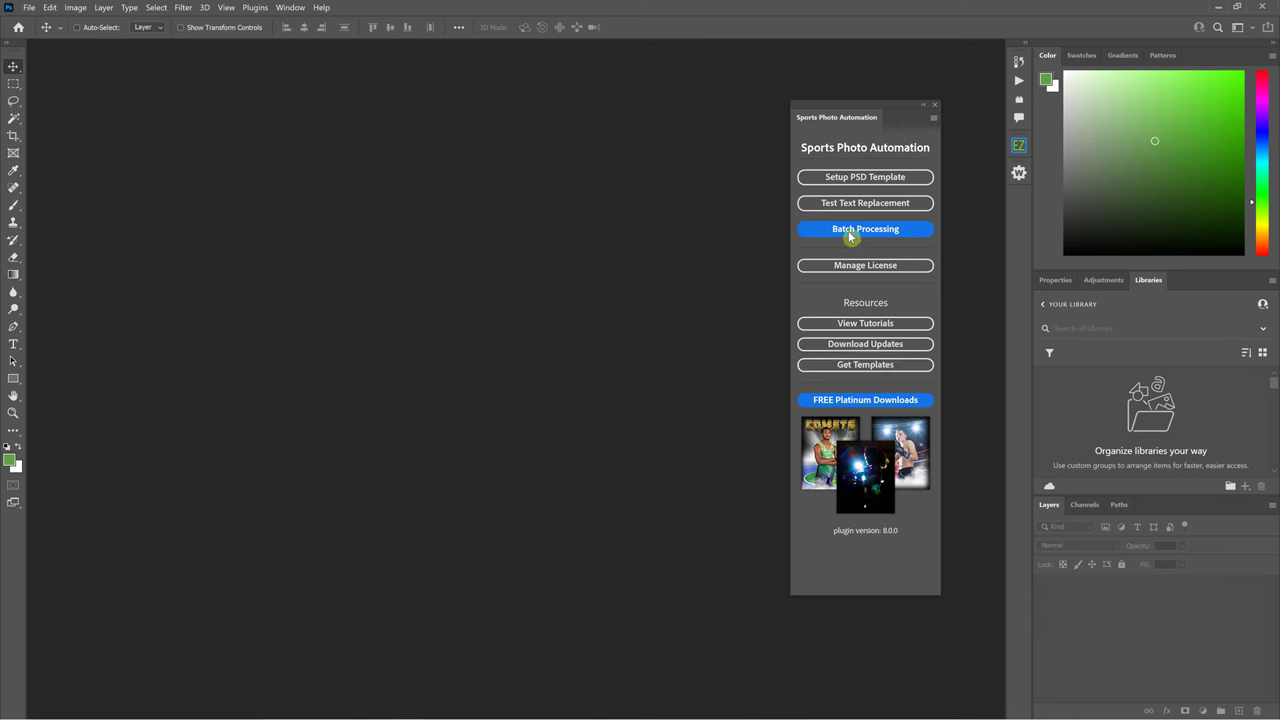
click(852, 396)
click(852, 398)
Step: Open the PSD template setup, choose player slot 2 with alignment mode 1, and return to the plugin's home screen
drag(893, 107, 895, 72)
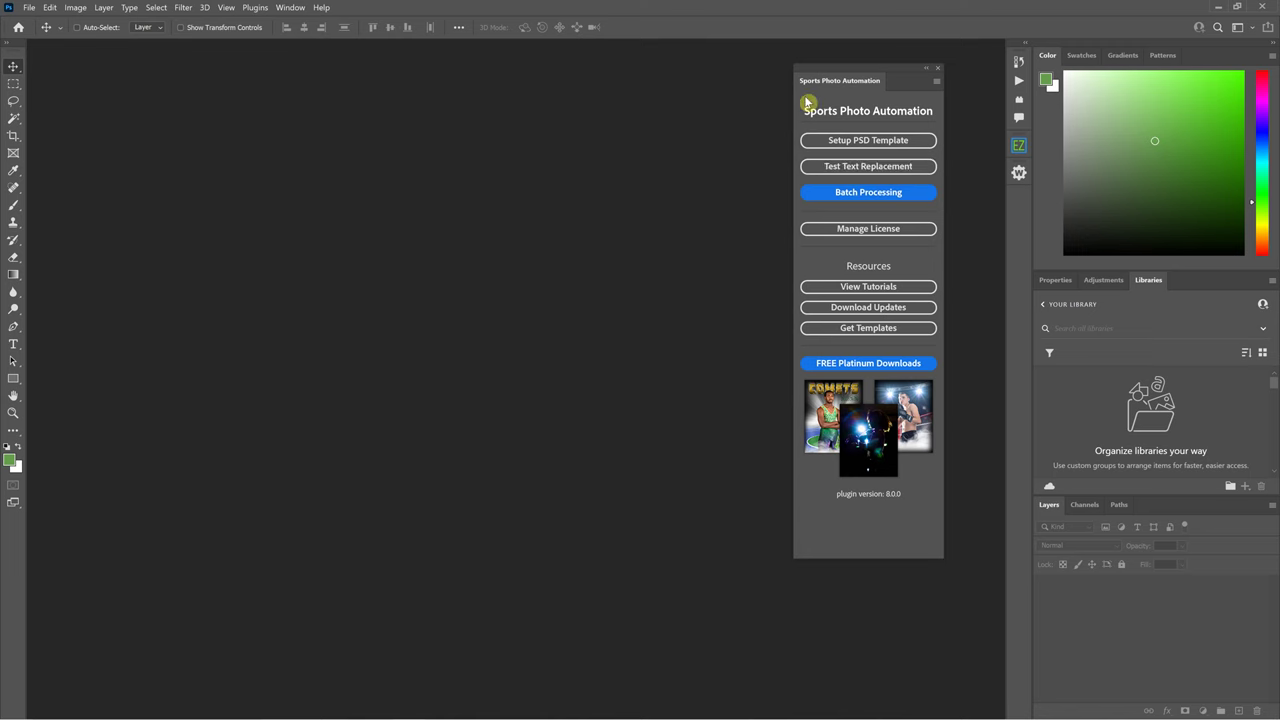
click(900, 141)
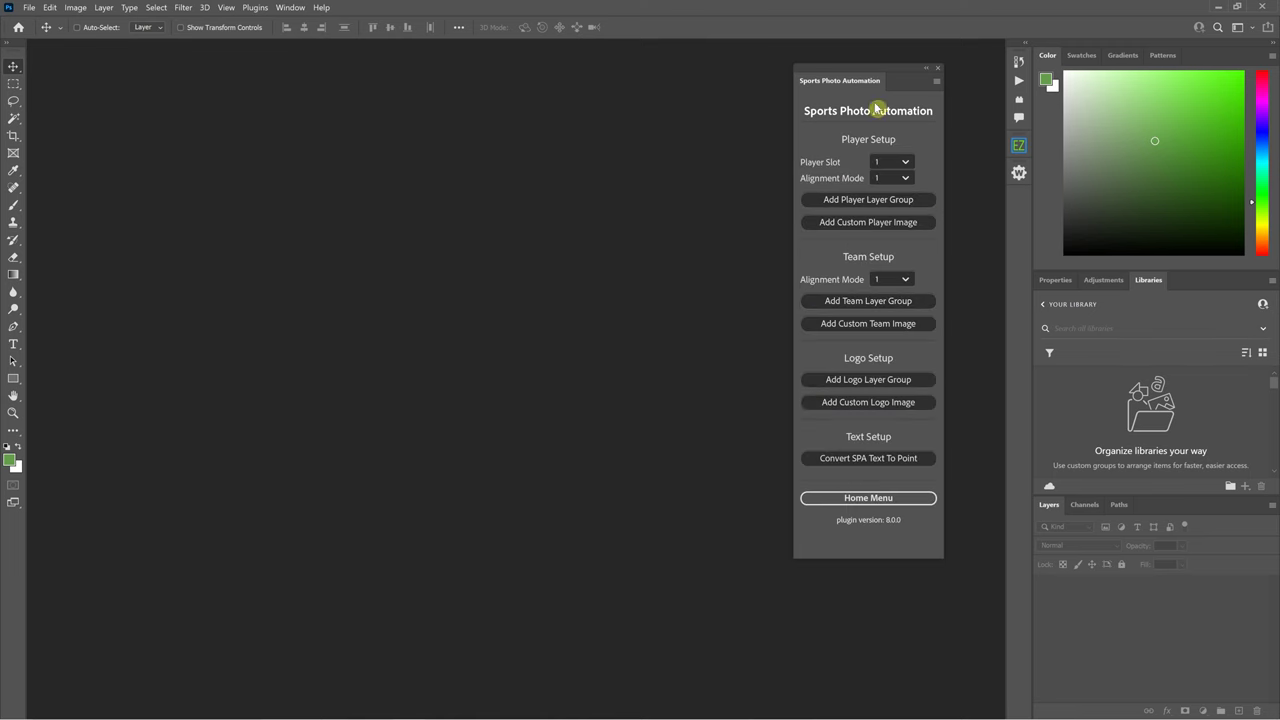
click(893, 166)
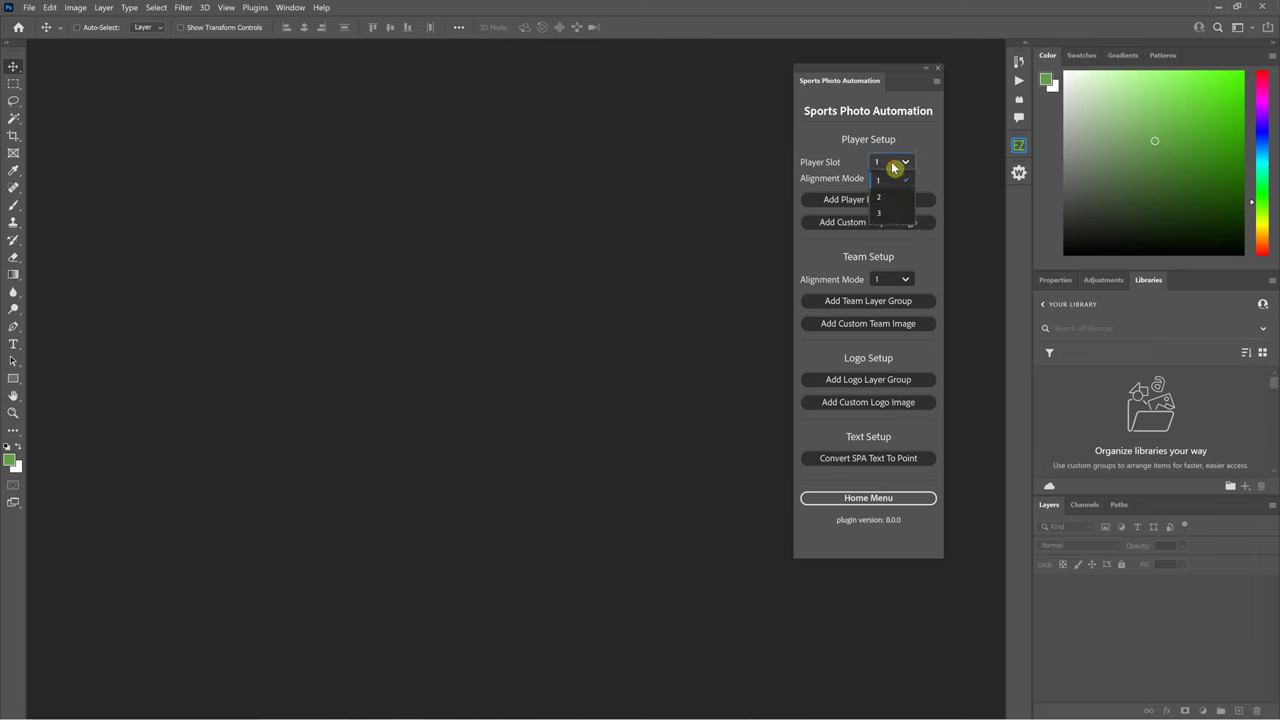
click(888, 197)
click(893, 163)
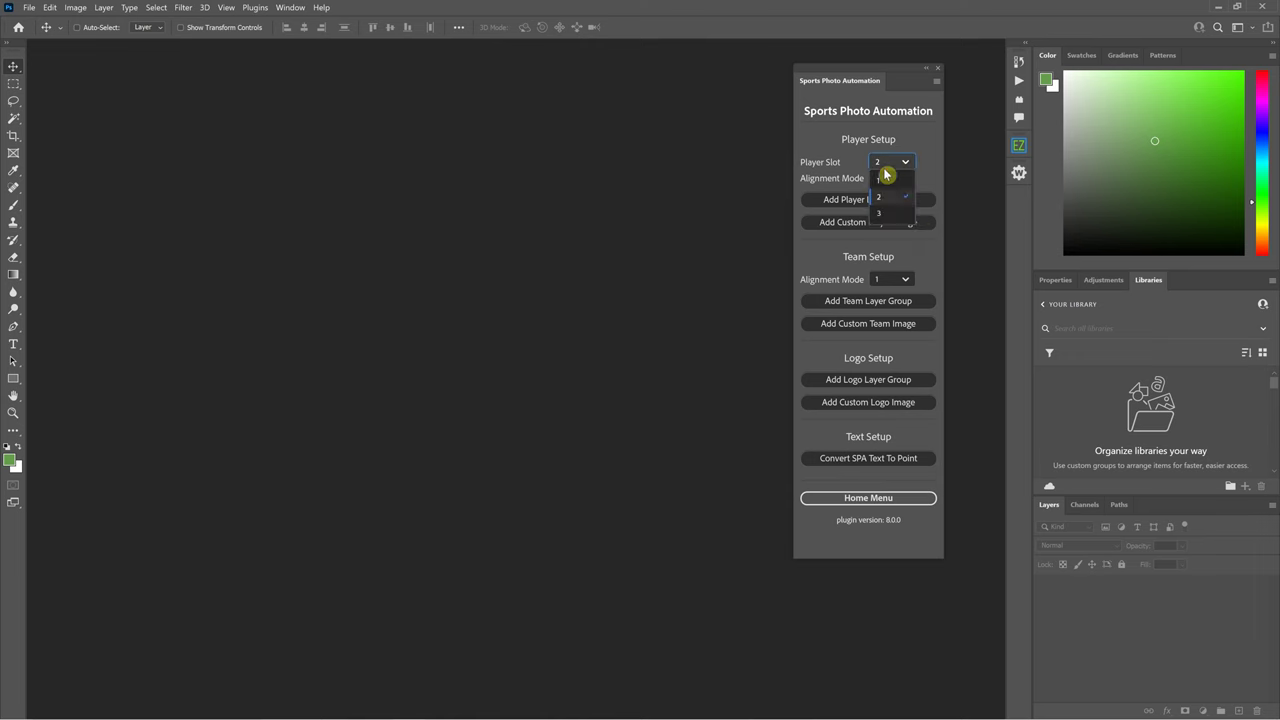
click(886, 180)
click(904, 164)
click(884, 199)
click(893, 178)
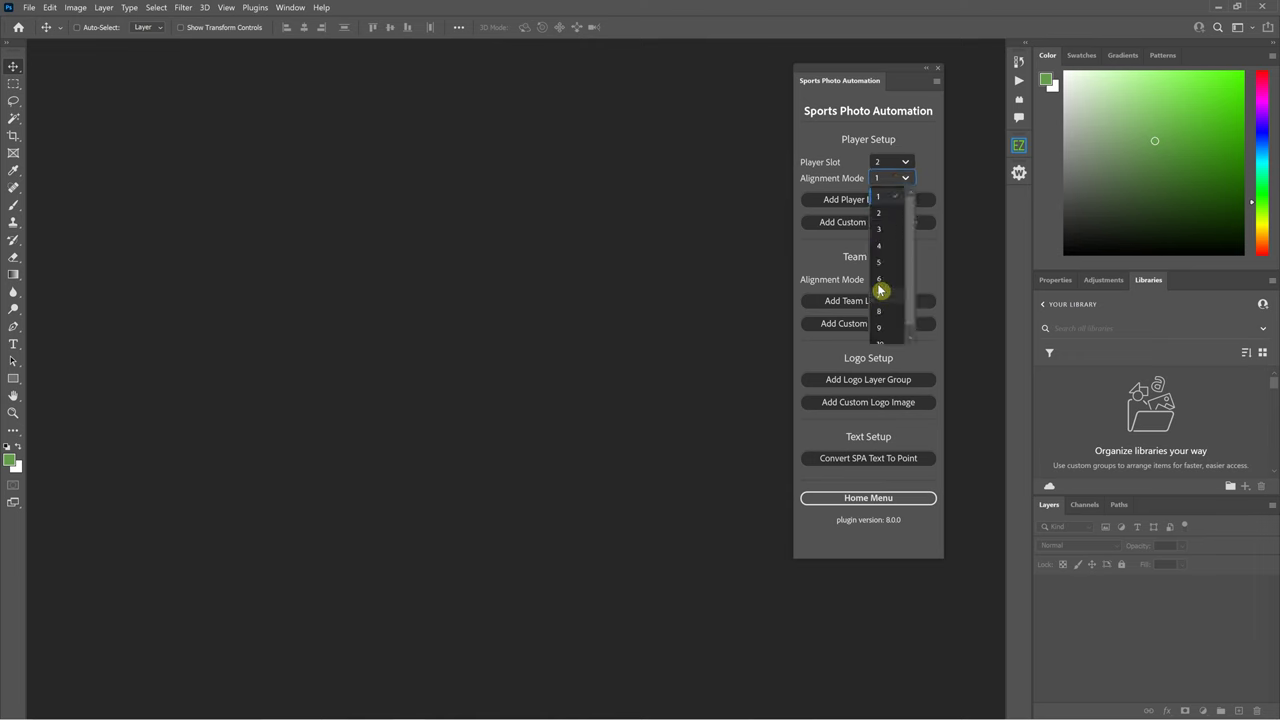
click(879, 194)
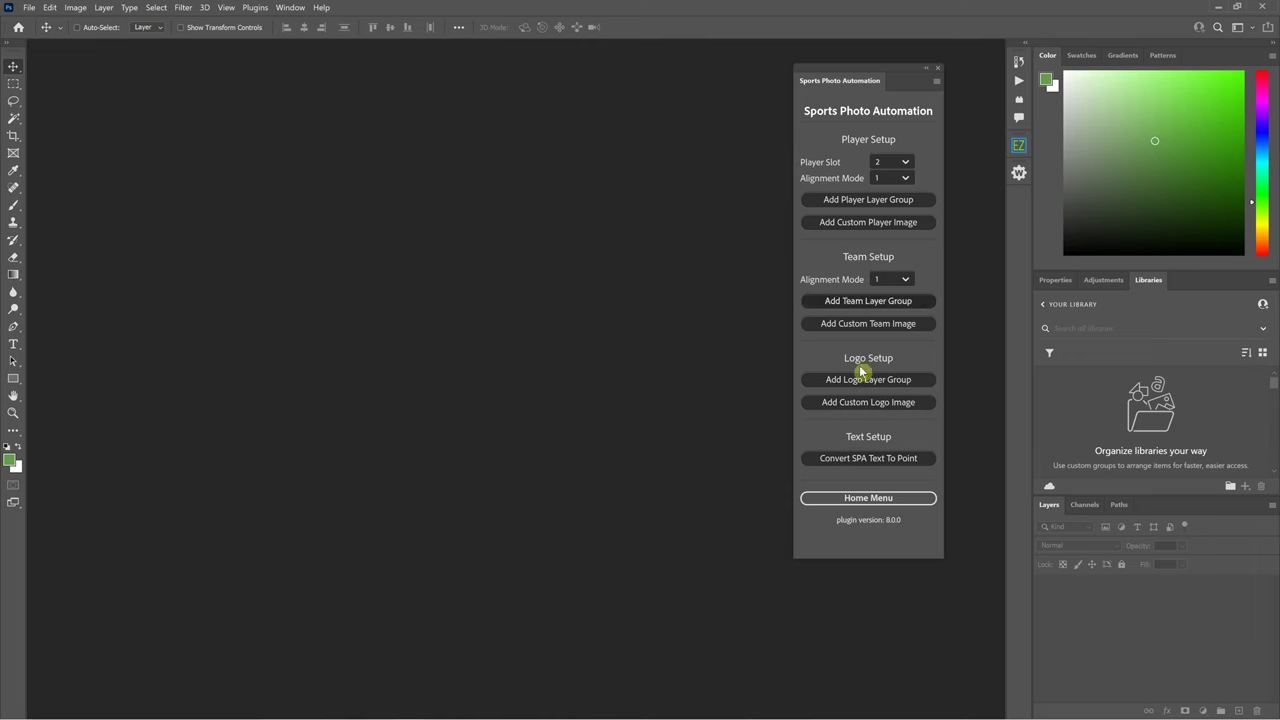
click(875, 499)
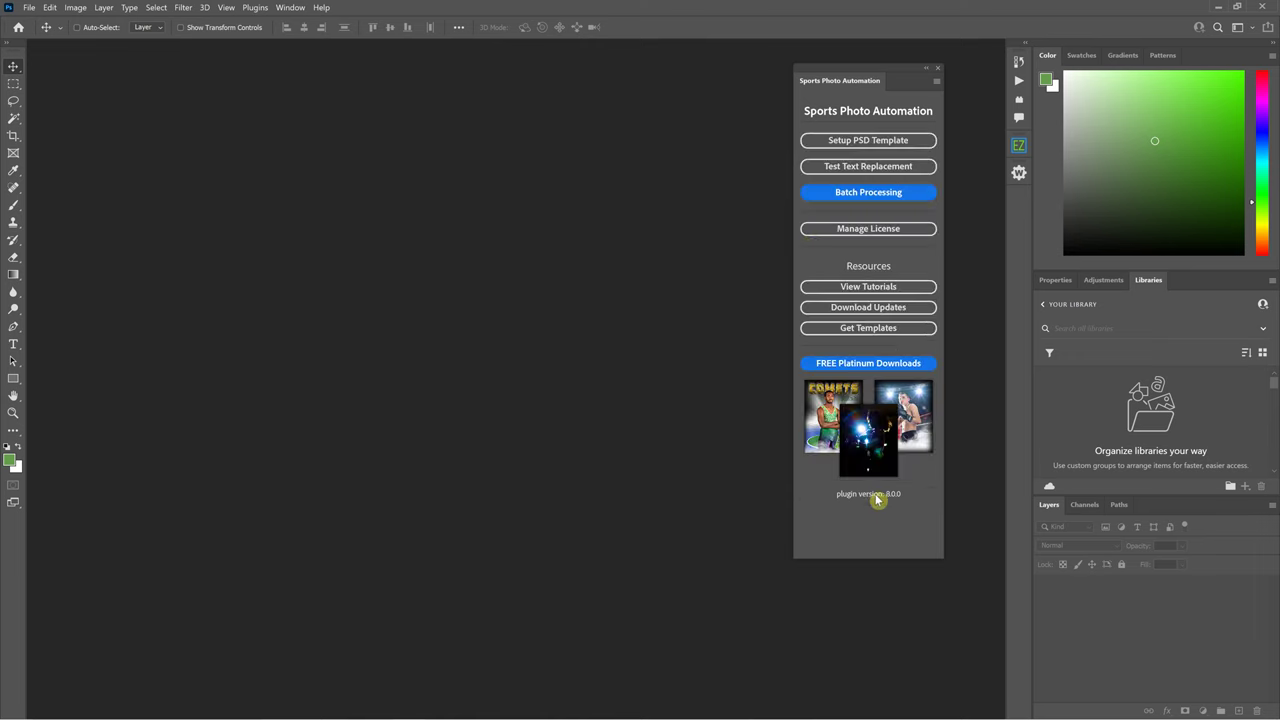
Step: Review the layer names, new text fields and resize options of the text replacement test, and close it without replacing anything
click(905, 170)
drag(766, 134, 699, 105)
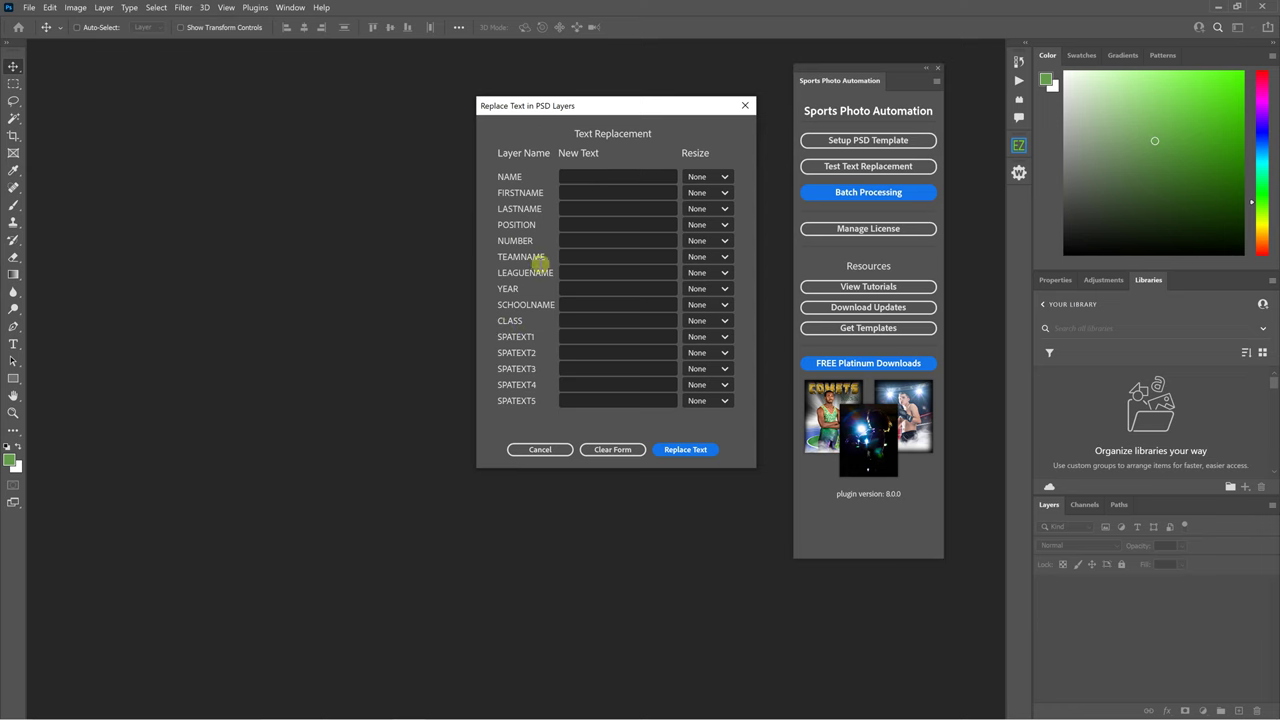
click(540, 449)
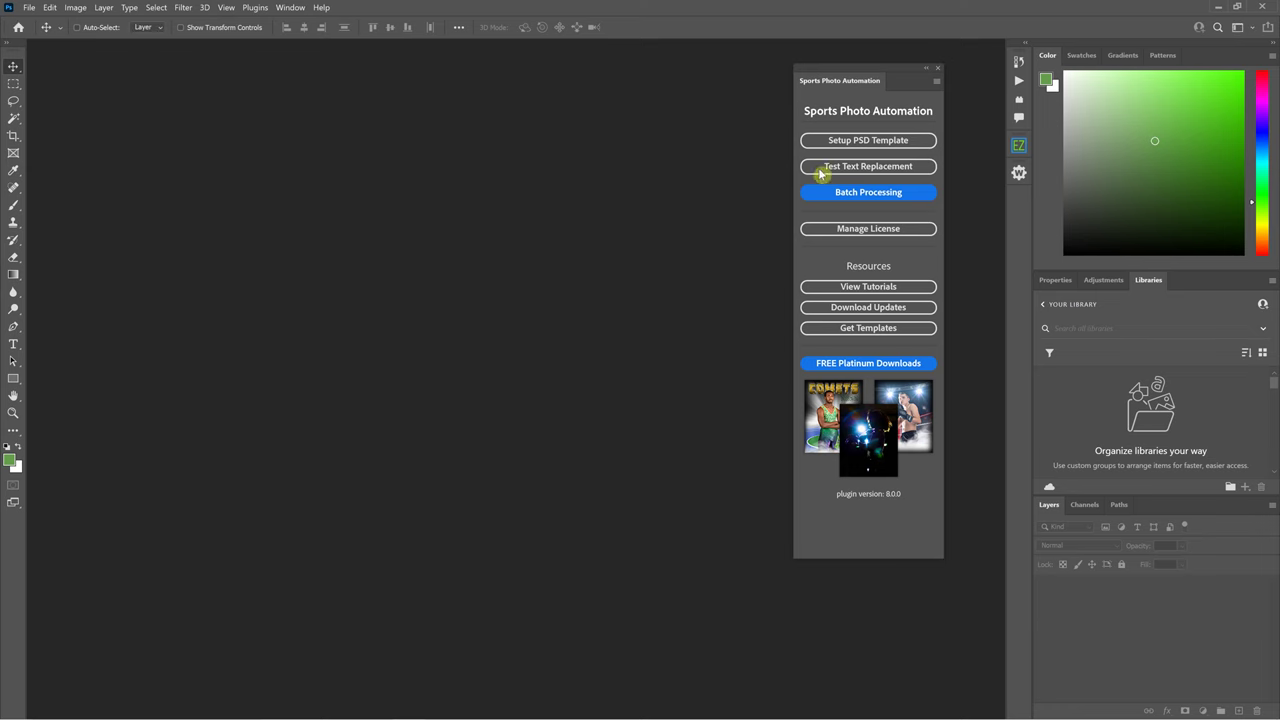
Step: Open the batch process settings and enable both Use CSV/TSV Data and Templates In CSV/TSV
click(854, 194)
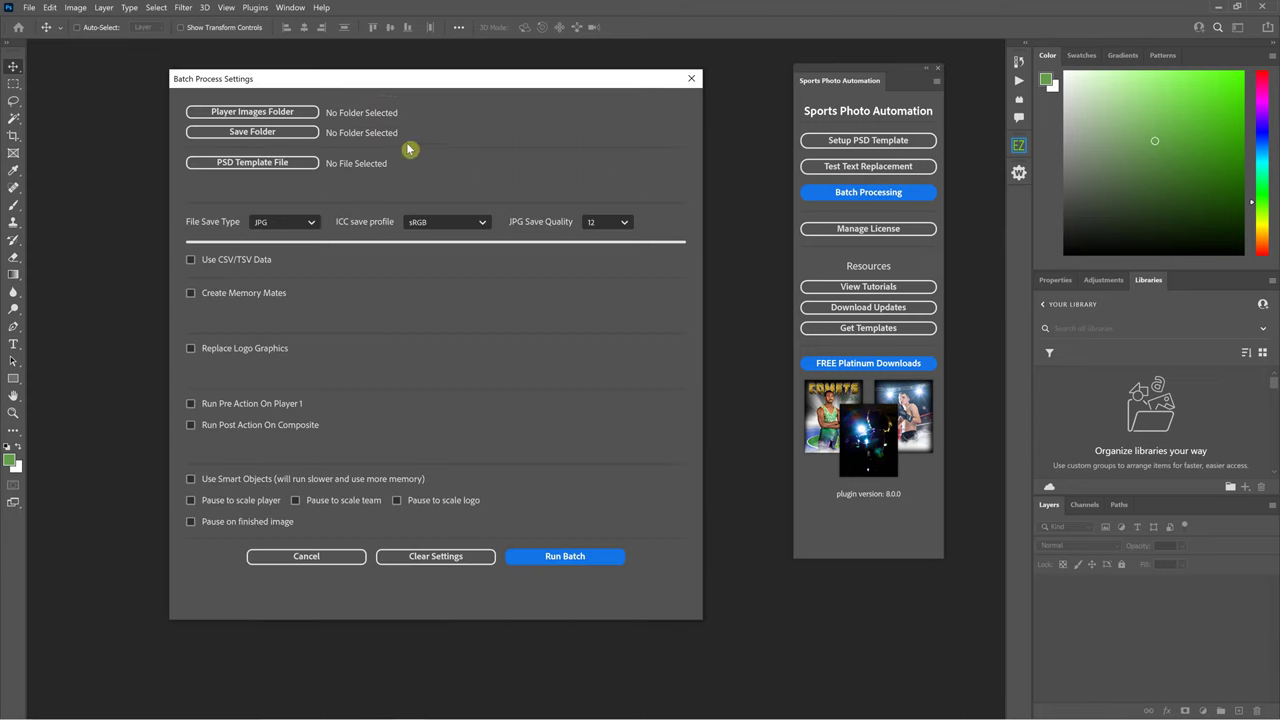
drag(377, 84, 417, 66)
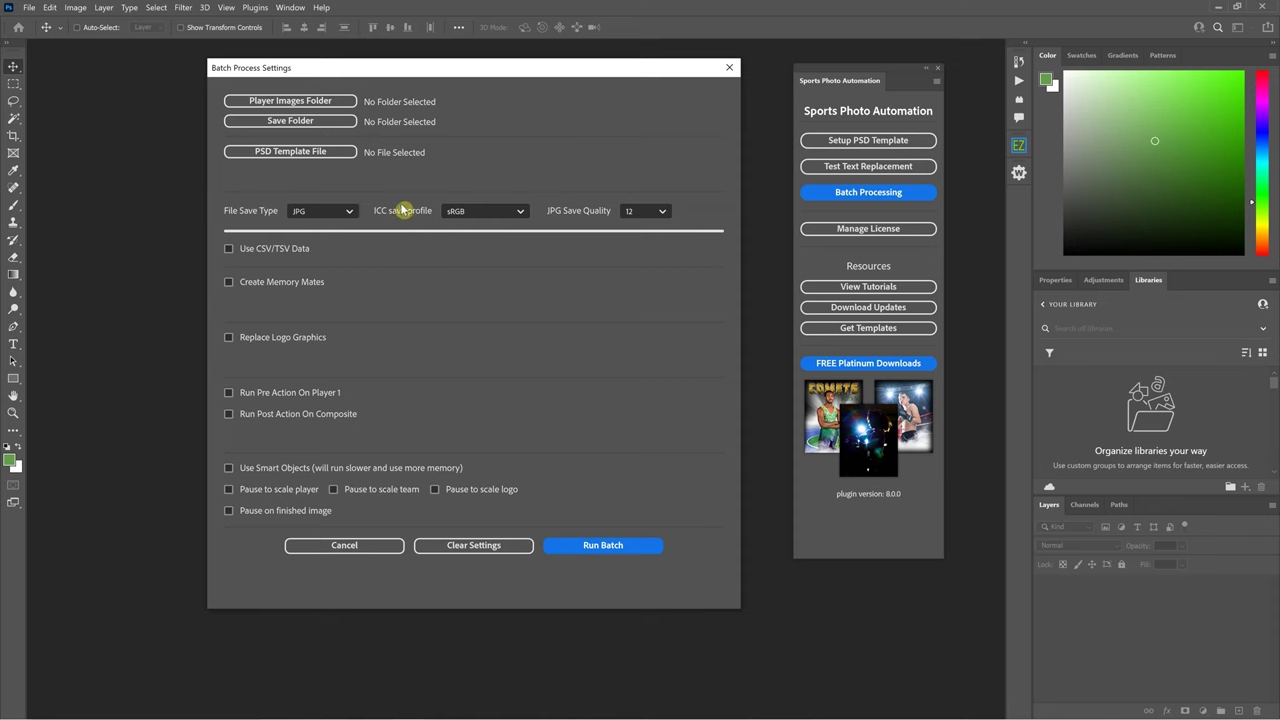
click(229, 250)
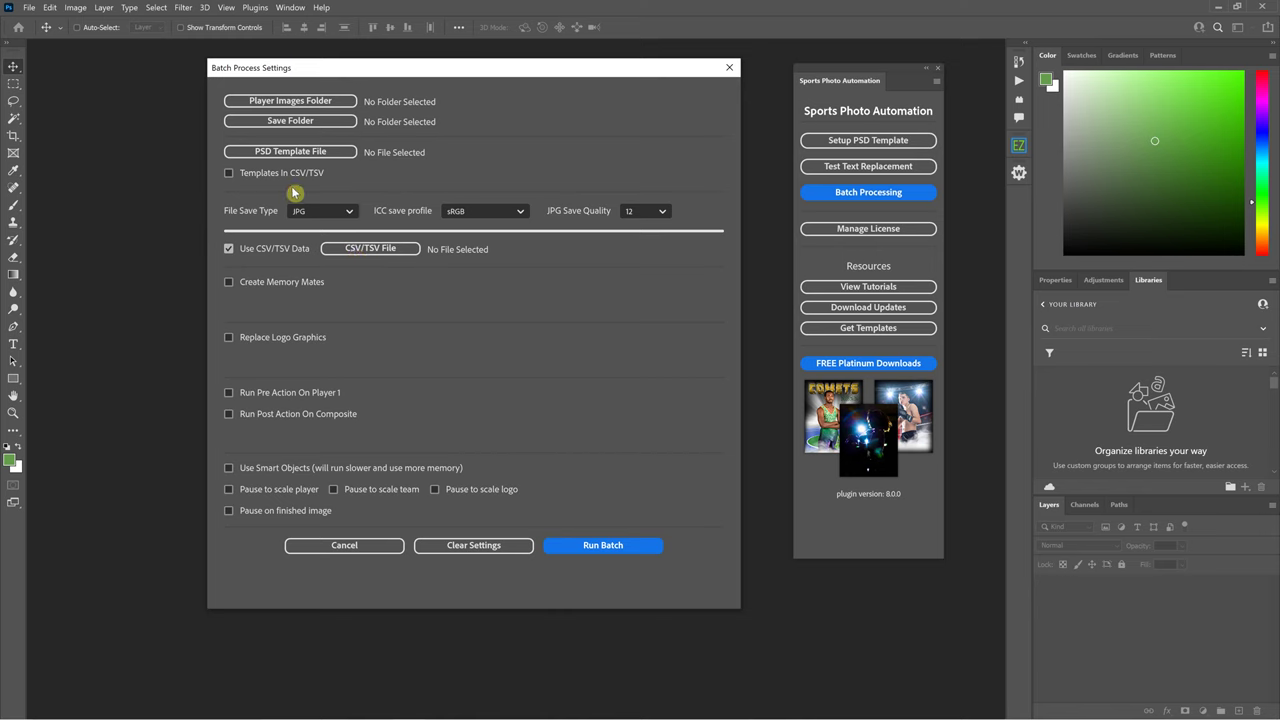
click(229, 250)
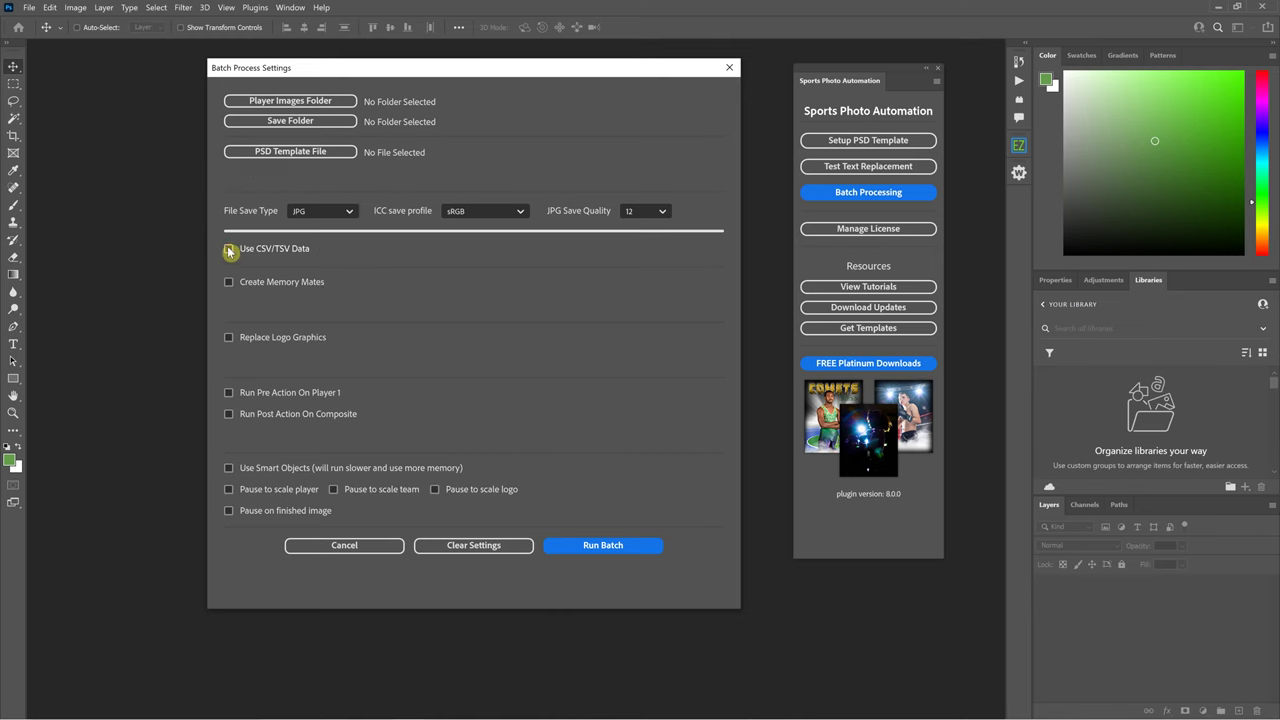
click(229, 250)
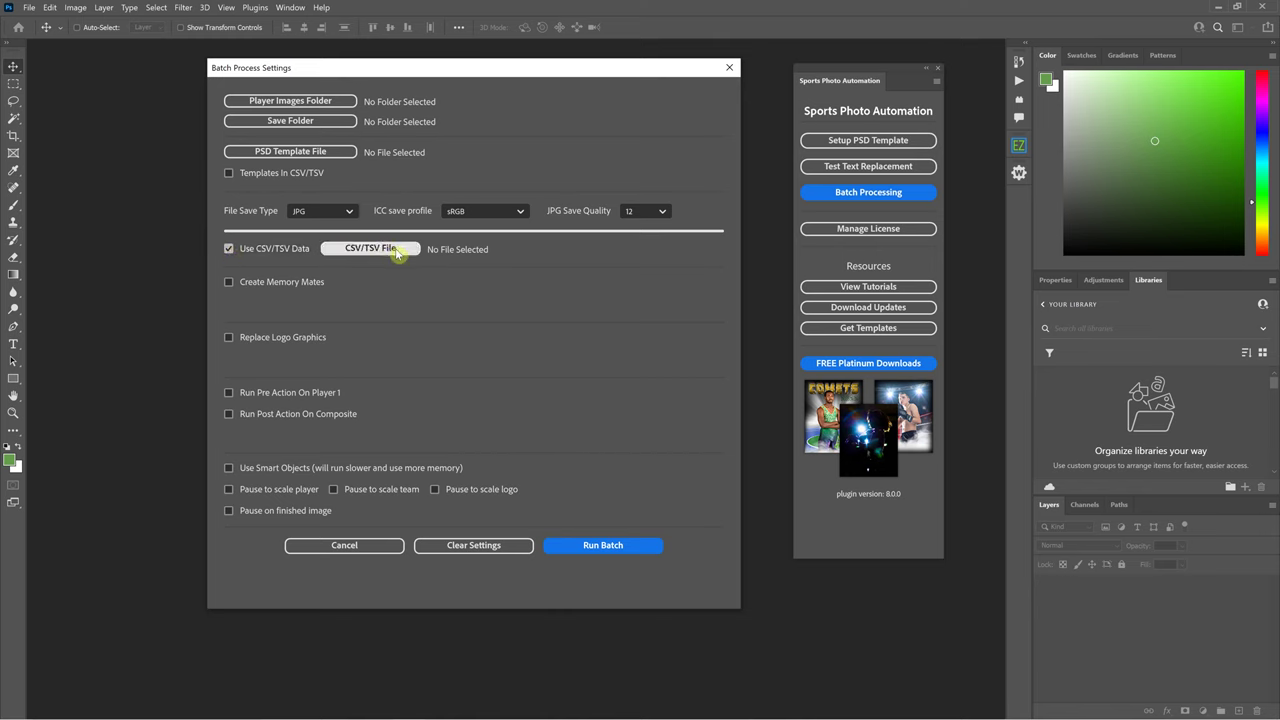
click(229, 250)
click(229, 250)
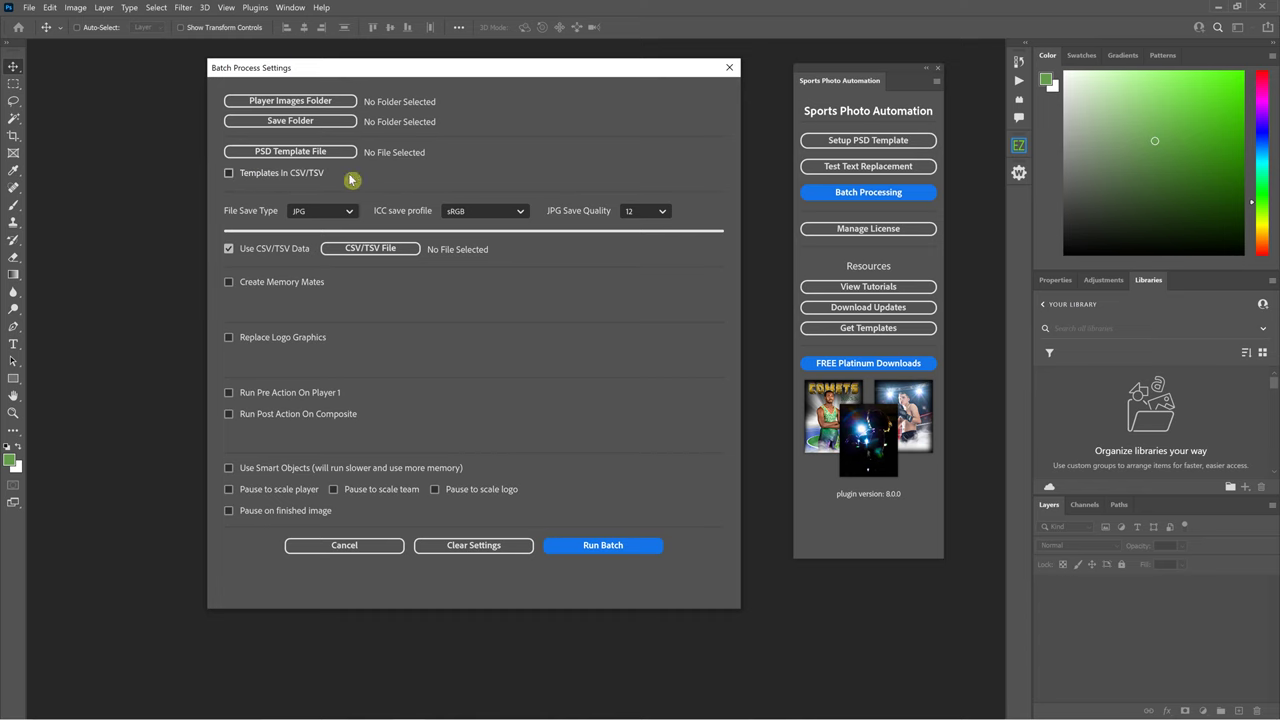
click(229, 173)
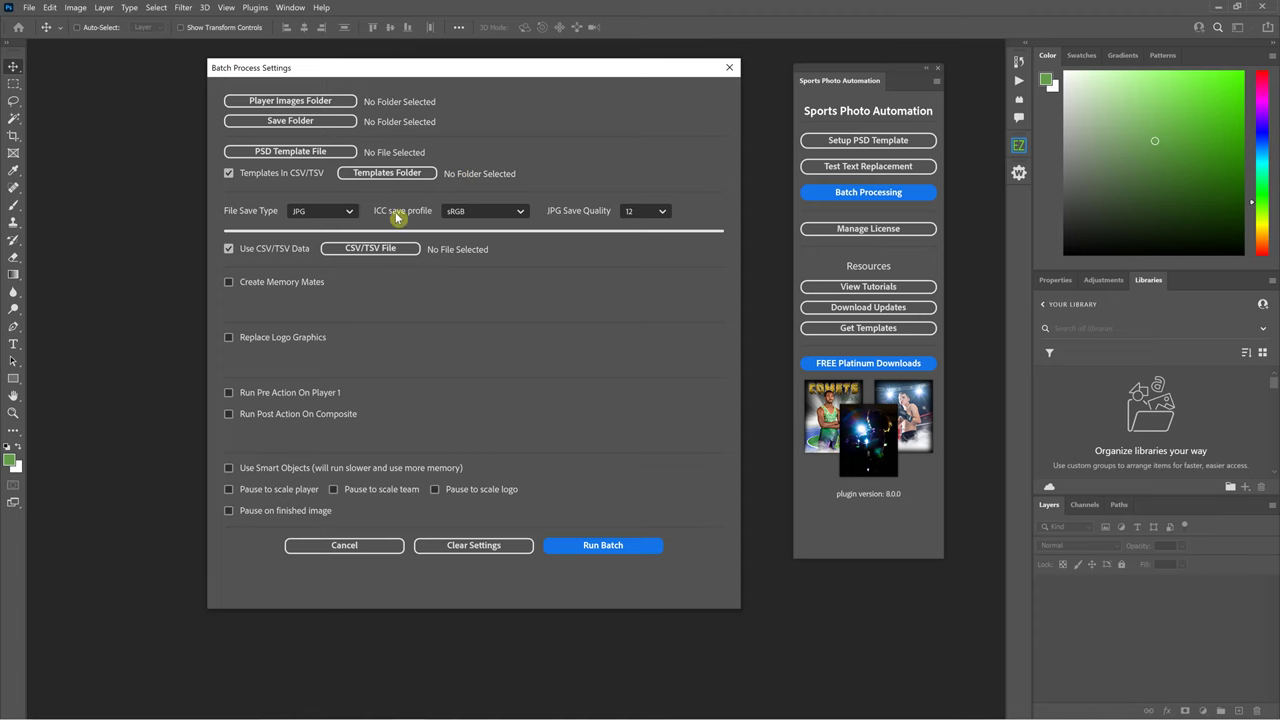
Step: Switch to test4.csv in LibreOffice Calc and examine the BG FILE column's PSD template names for each player image
key(alt+Tab)
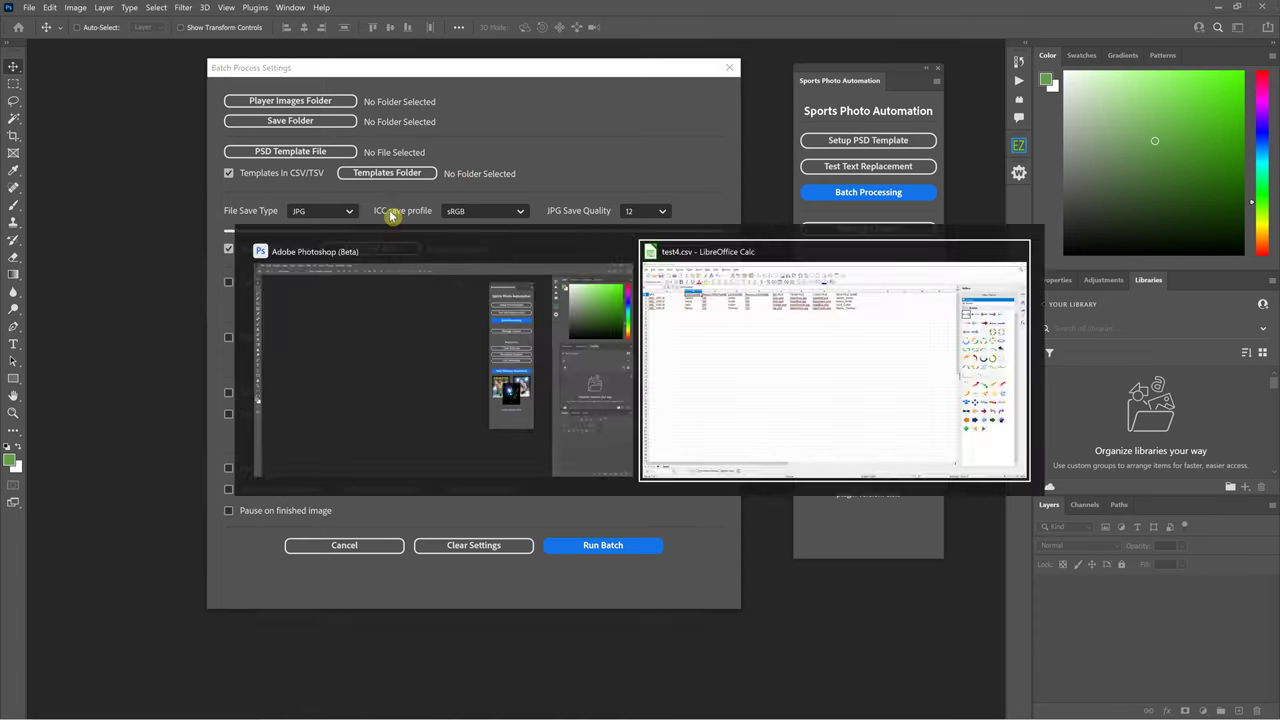
click(540, 221)
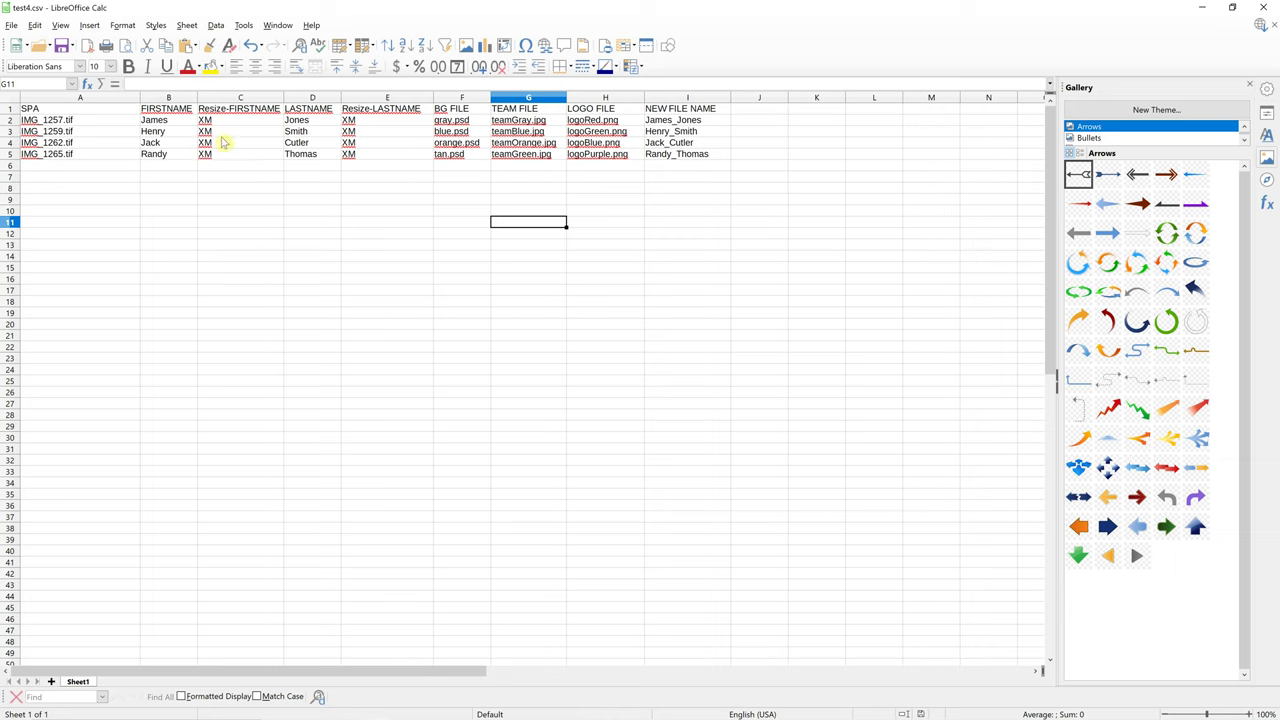
click(457, 110)
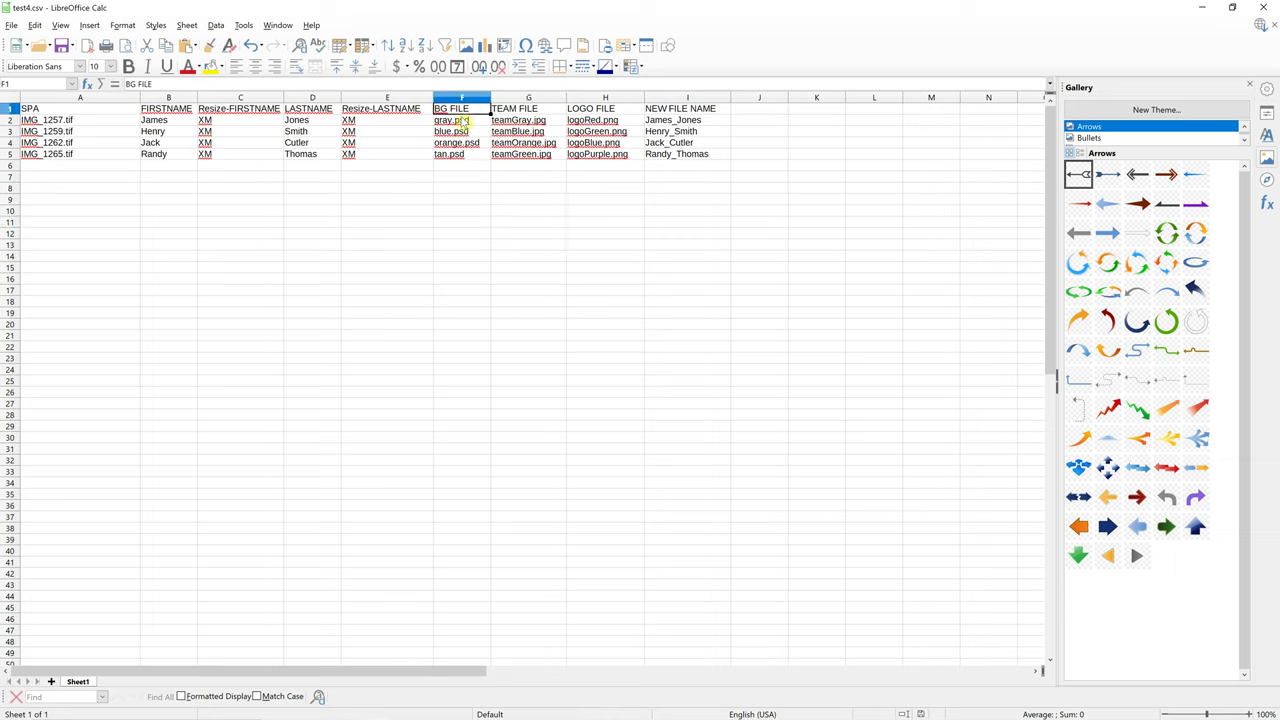
click(461, 121)
click(468, 108)
click(462, 120)
click(461, 132)
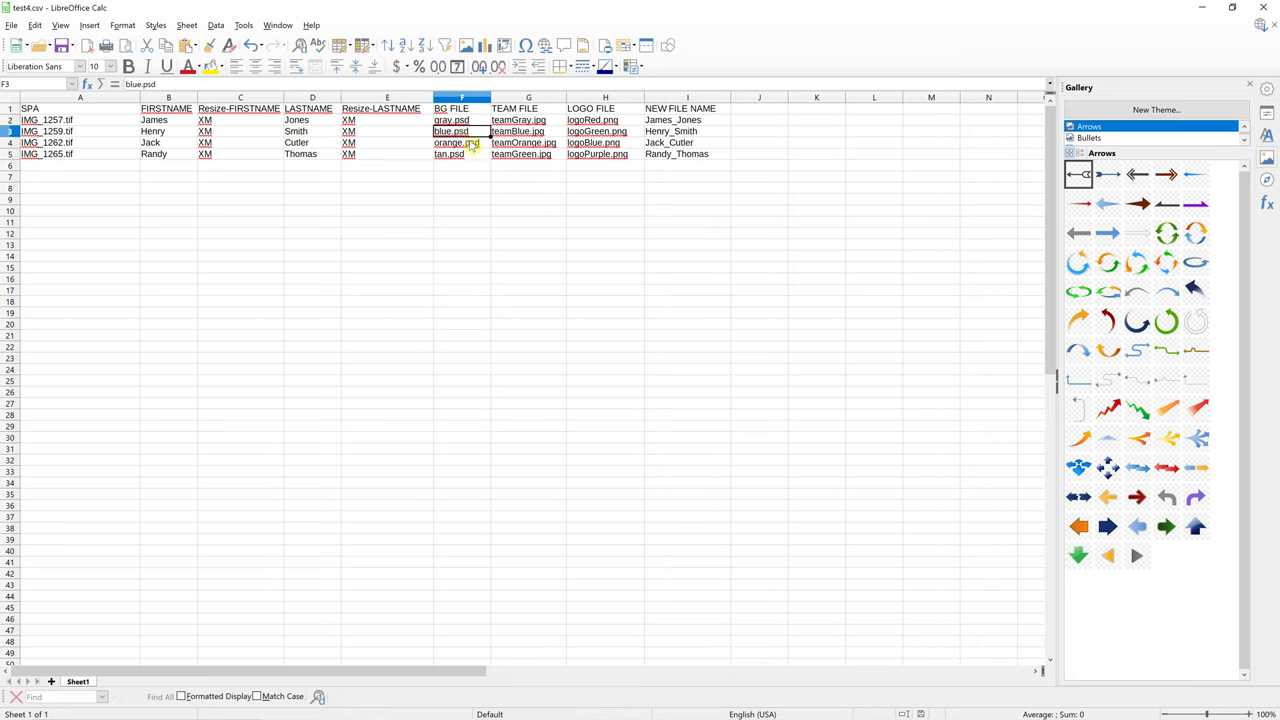
click(457, 154)
click(456, 122)
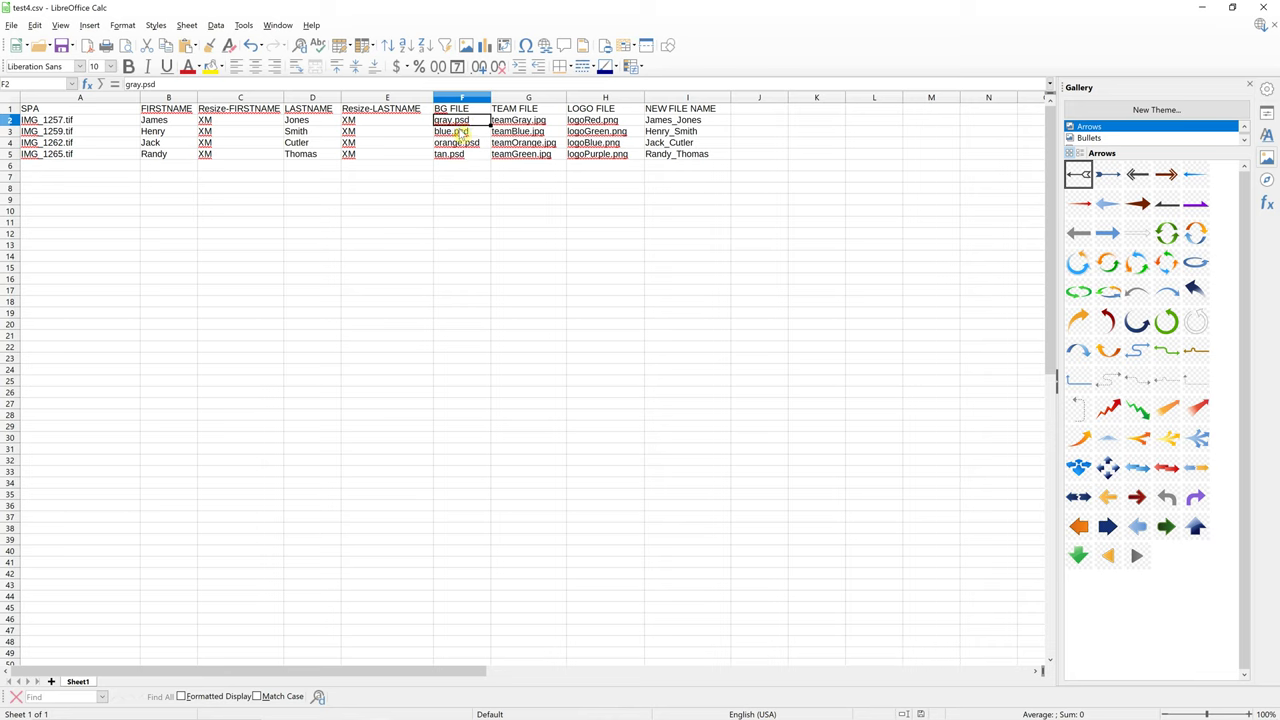
click(452, 131)
click(450, 142)
click(451, 153)
key(alt+Tab)
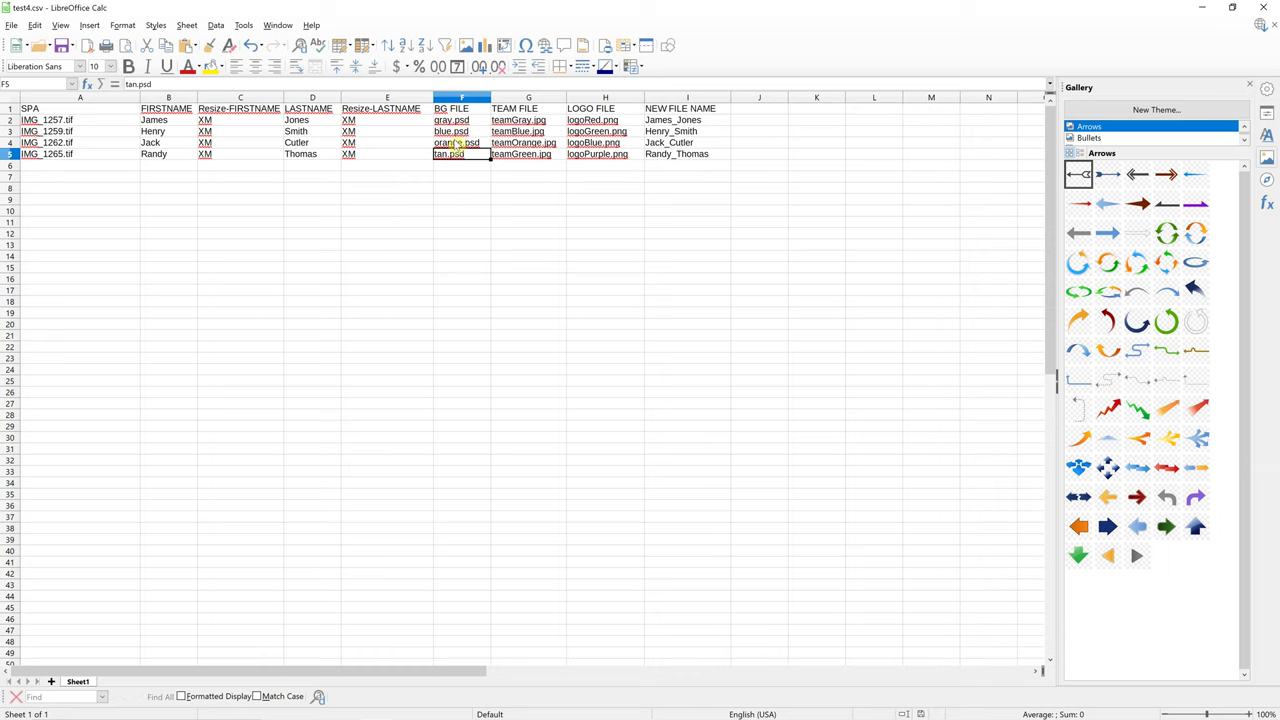
Step: Clear the BG FILE entry in cell F3 for the IMG_1259.tif row
click(450, 131)
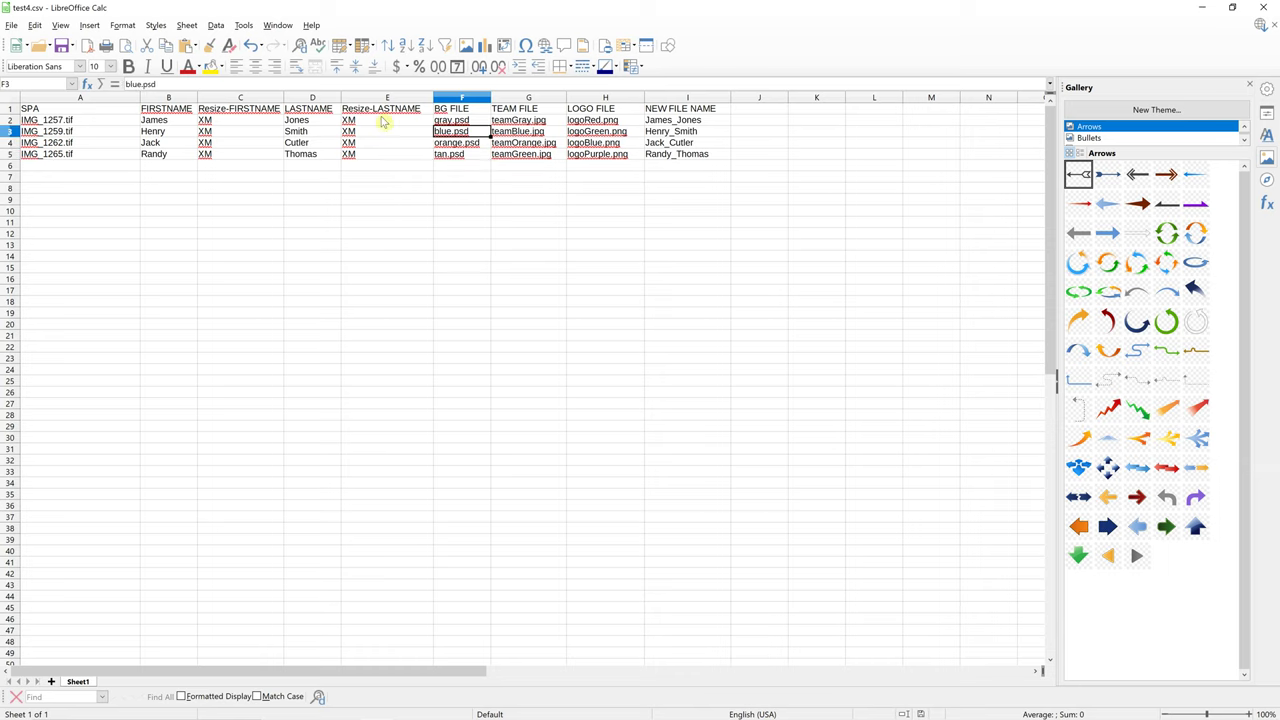
key(Delete)
click(425, 163)
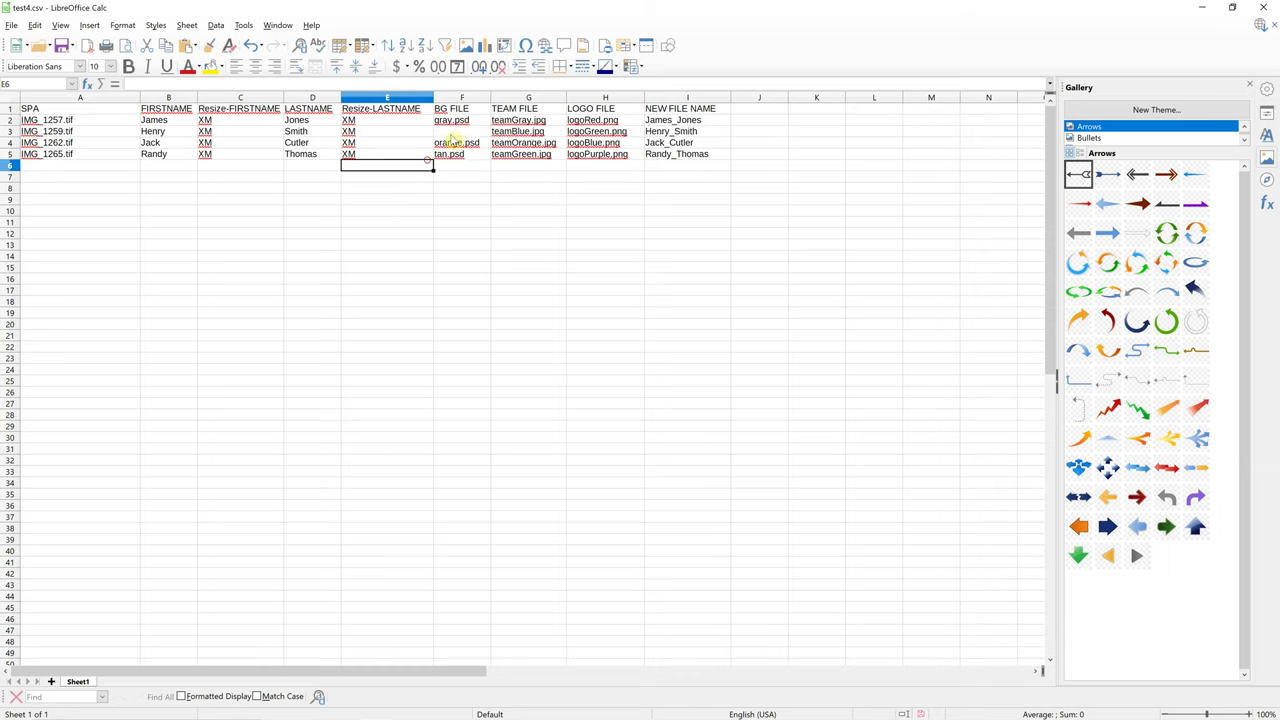
Step: Return to Photoshop's batch process settings, turn off Templates In CSV/TSV and enable Create Memory Mates
click(464, 133)
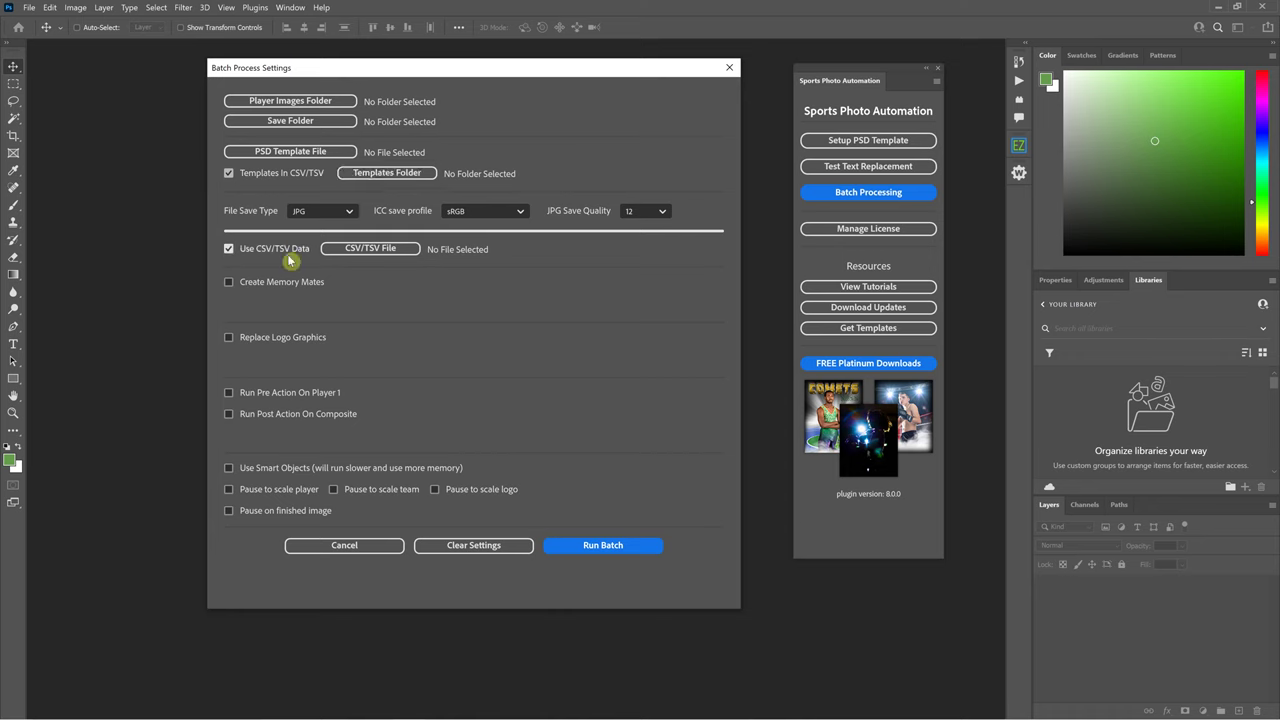
click(228, 174)
click(229, 284)
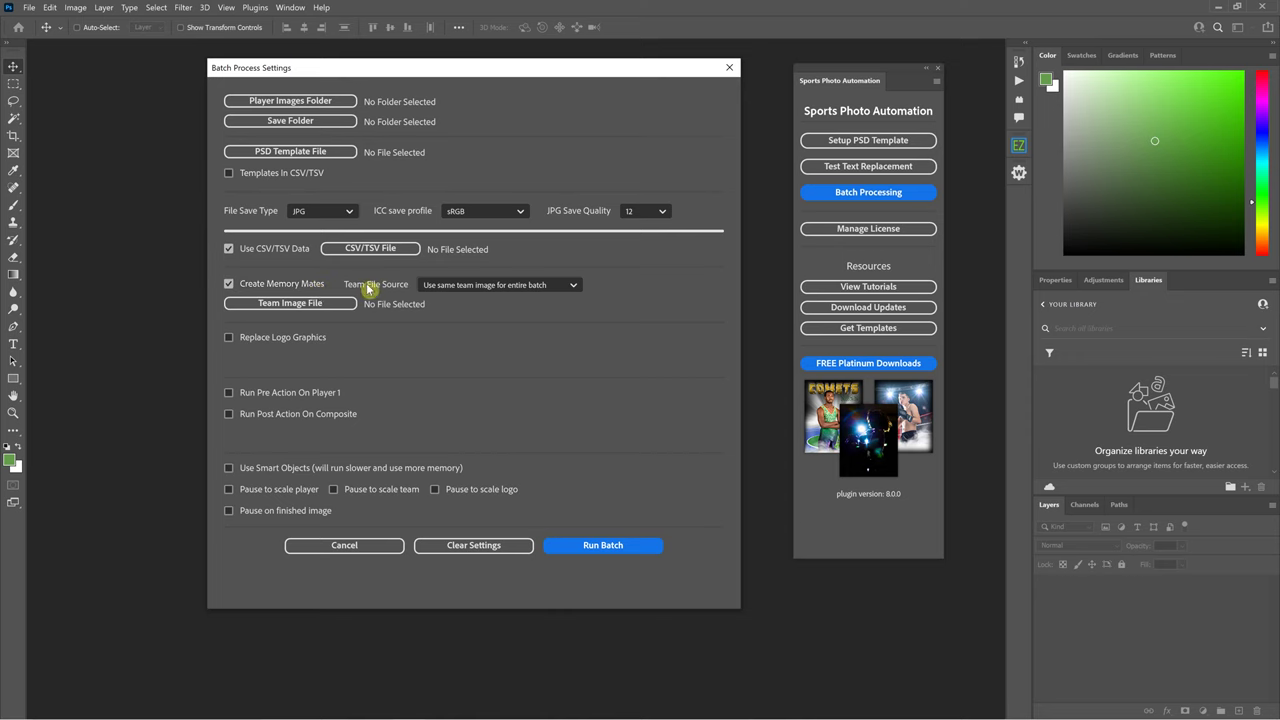
Step: Toggle Use CSV/TSV Data off and on again, and set Team File Source to Get team images from CSV/TSV file
click(229, 250)
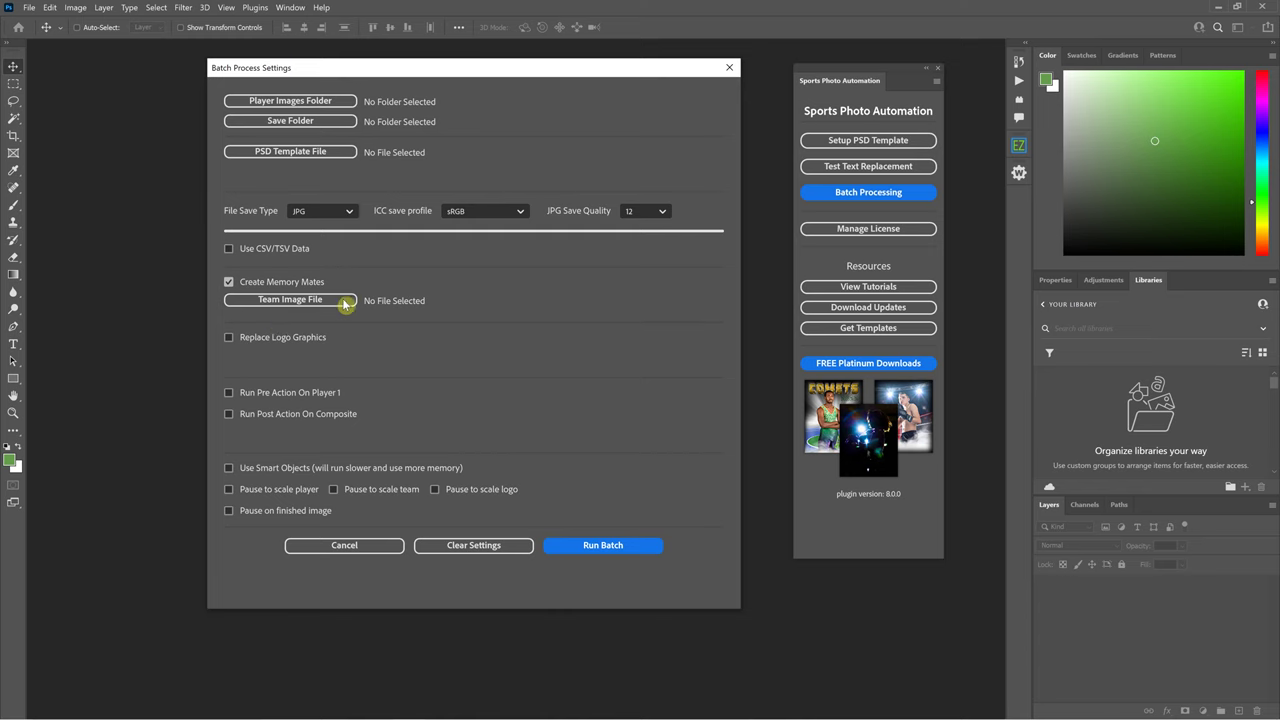
click(230, 249)
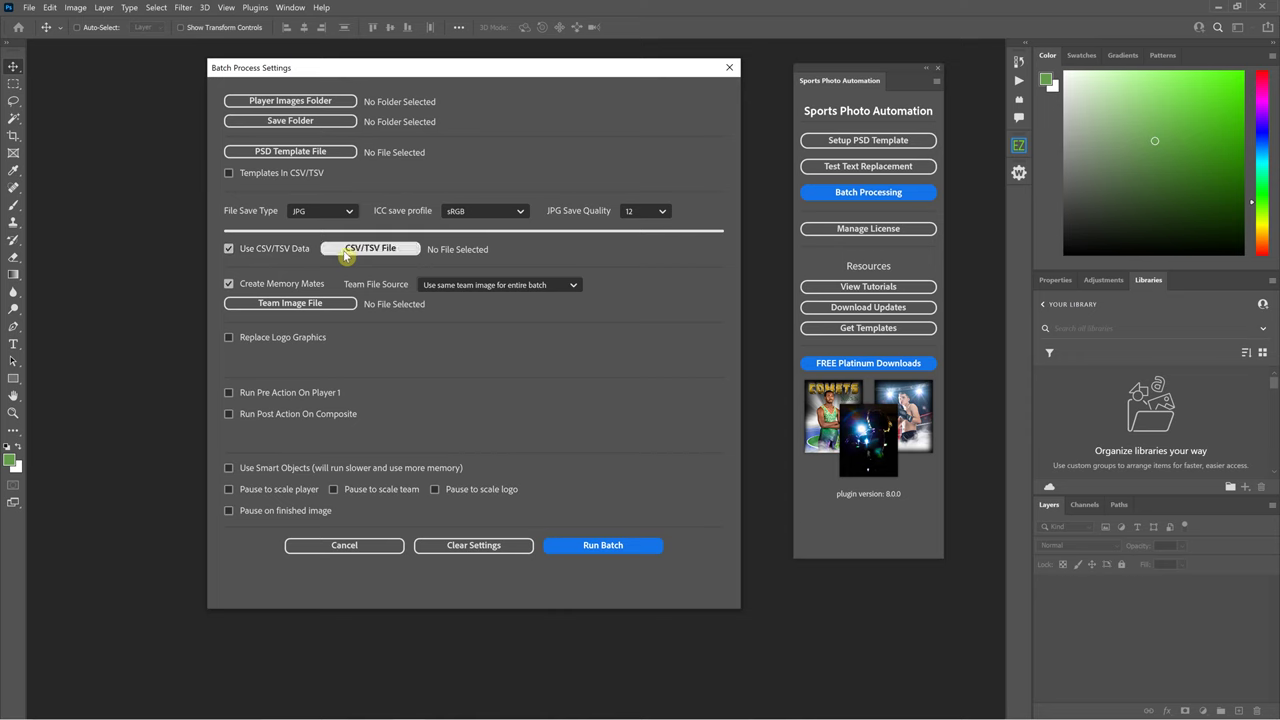
click(466, 287)
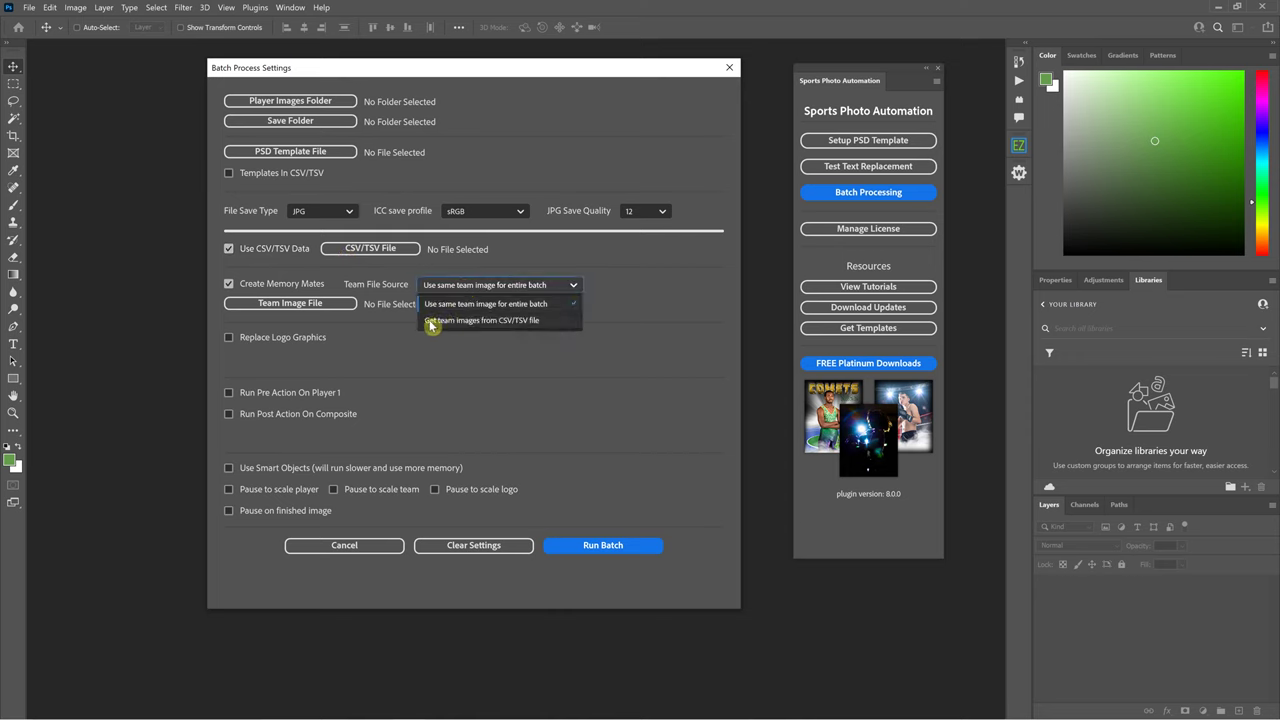
click(529, 321)
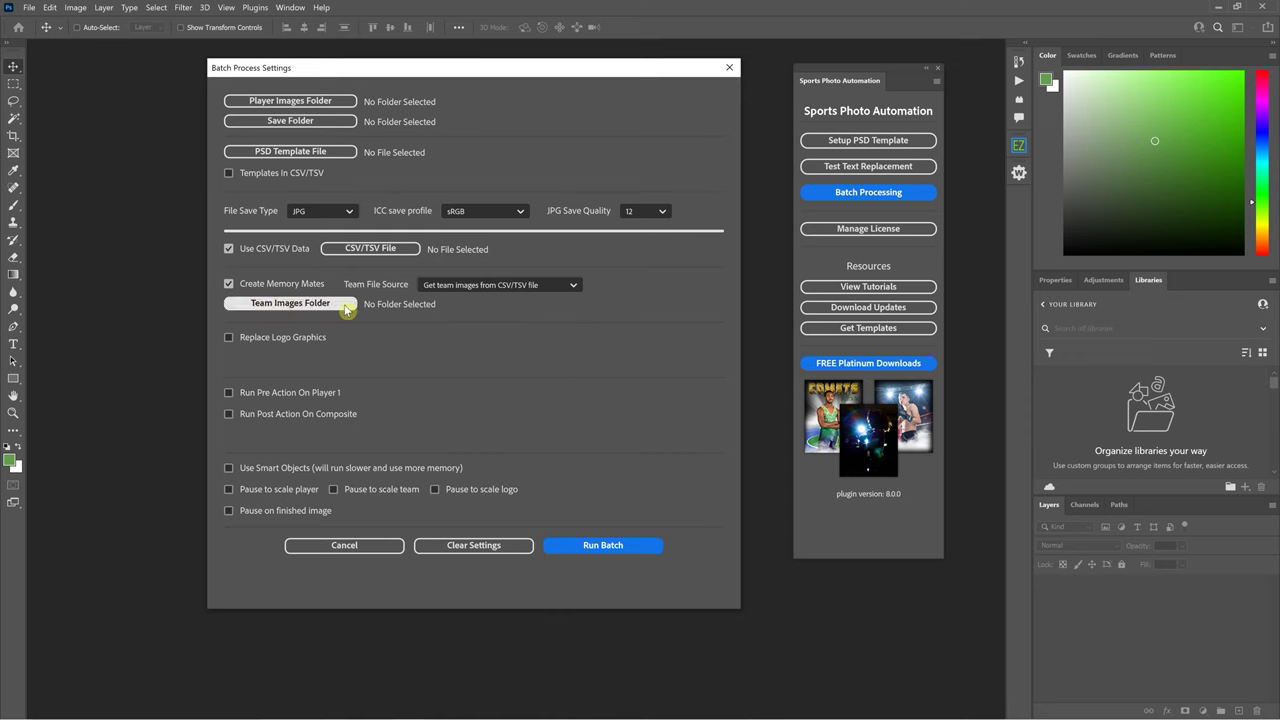
Step: Switch to test4.csv in LibreOffice Calc and examine the TEAM FILE column's image name for each player row
key(alt+Tab)
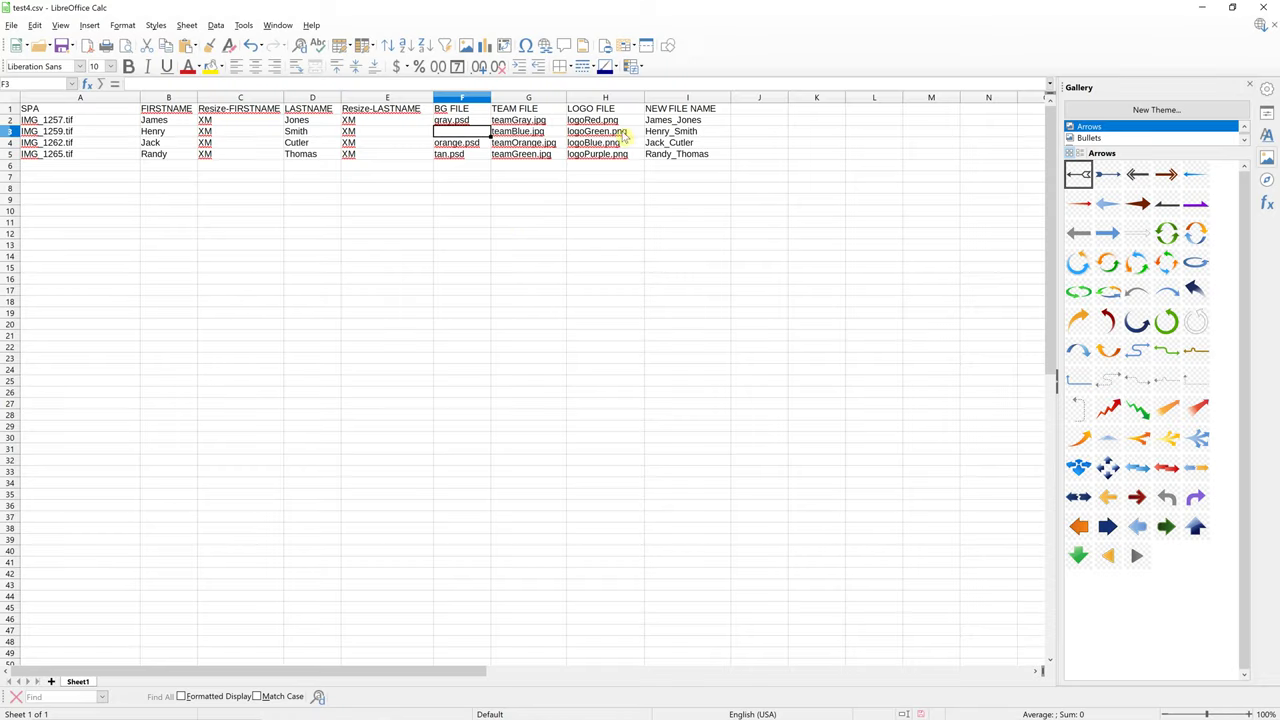
click(516, 124)
mouse_move(518, 134)
mouse_down()
mouse_move(528, 157)
mouse_move(527, 122)
mouse_up()
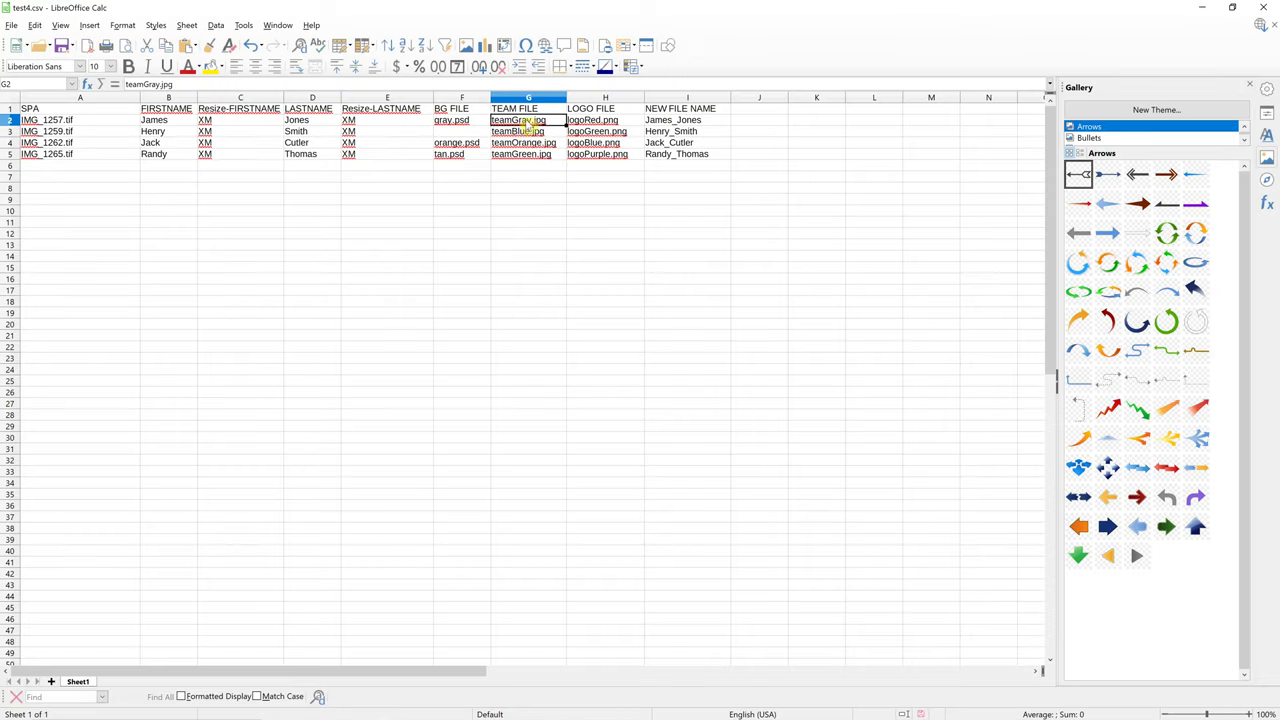
click(528, 134)
click(528, 143)
click(528, 156)
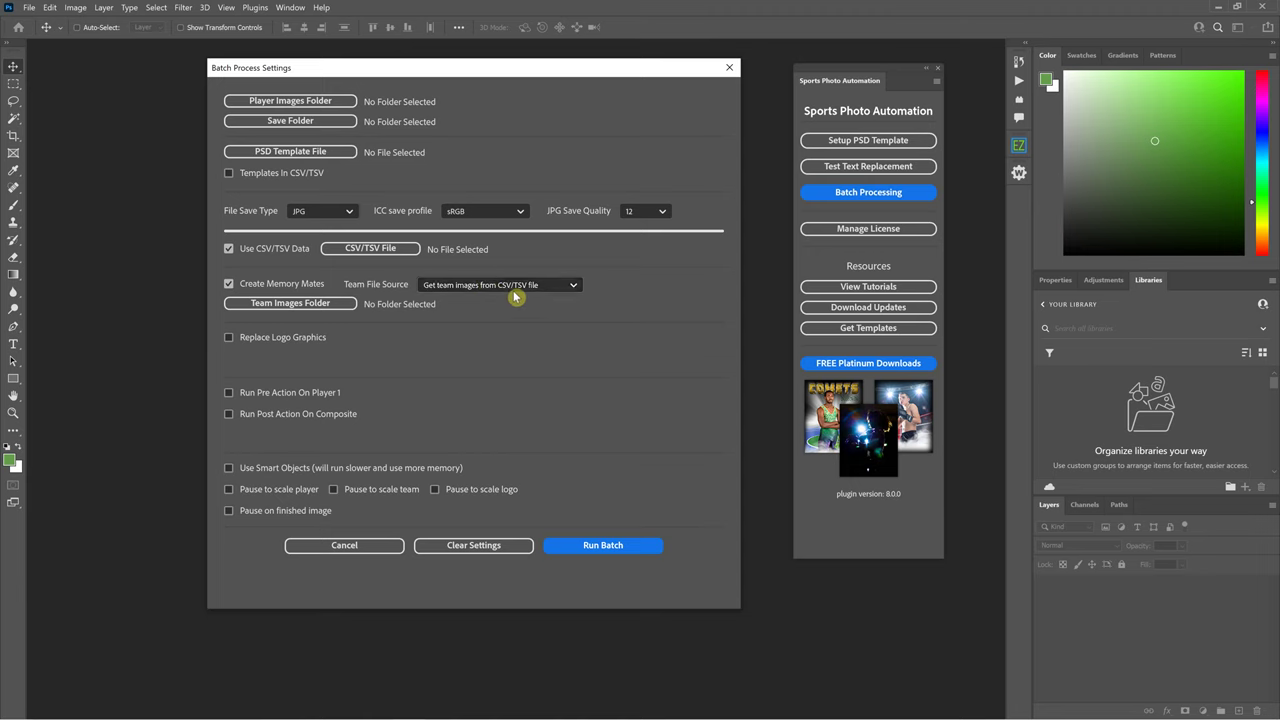
Step: Clear the TEAM FILE entries in G3 and G4 of test4.csv for the IMG_1259.tif and IMG_1262.tif rows
key(alt+Tab)
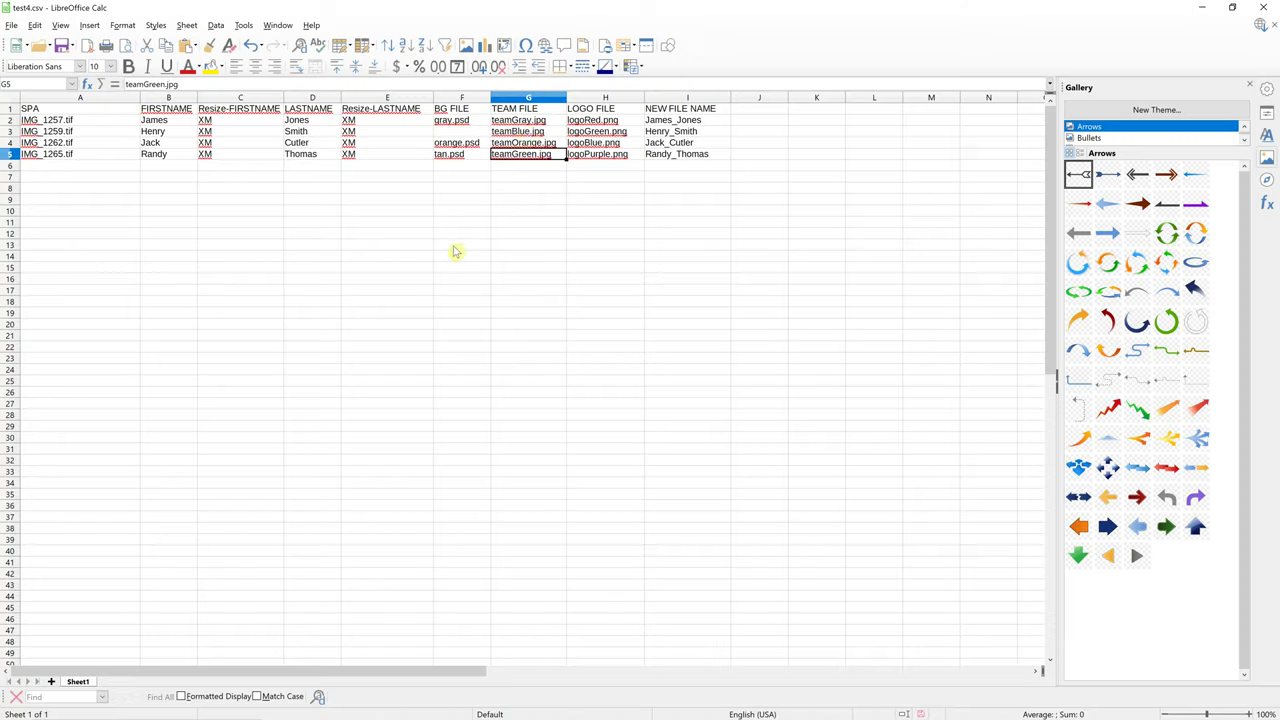
click(516, 131)
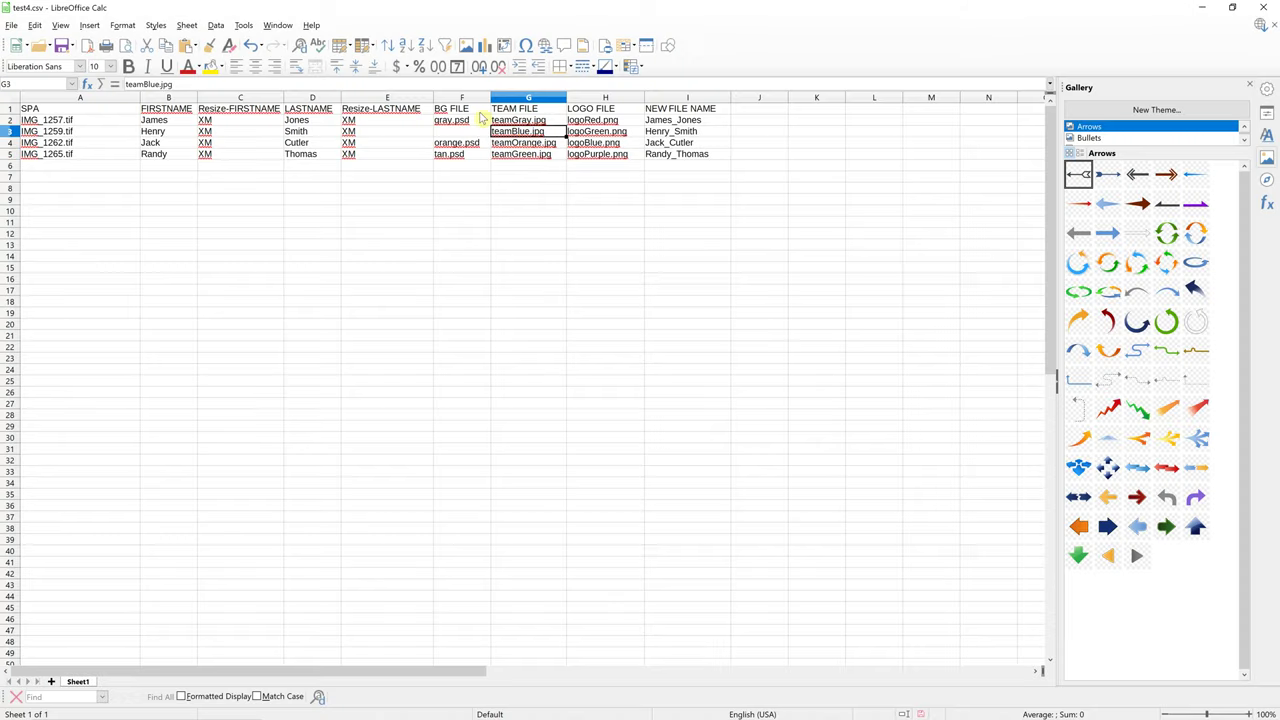
key(Delete)
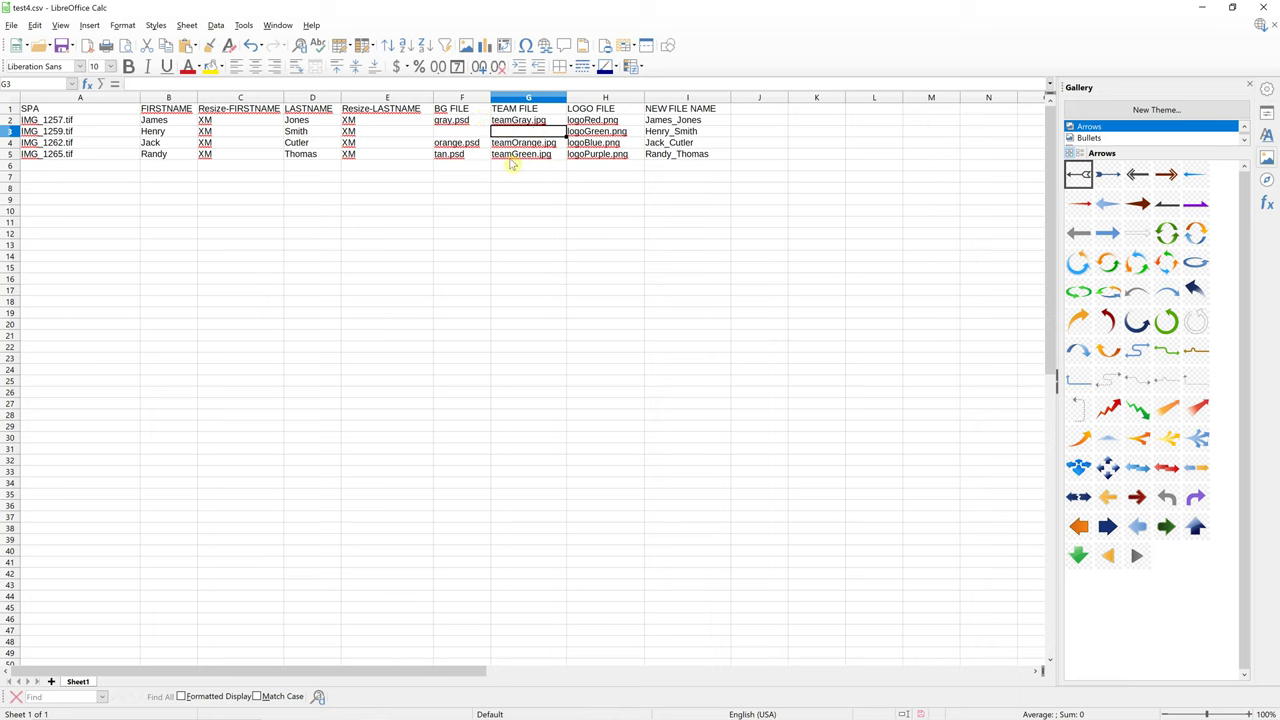
click(548, 167)
click(545, 132)
click(538, 145)
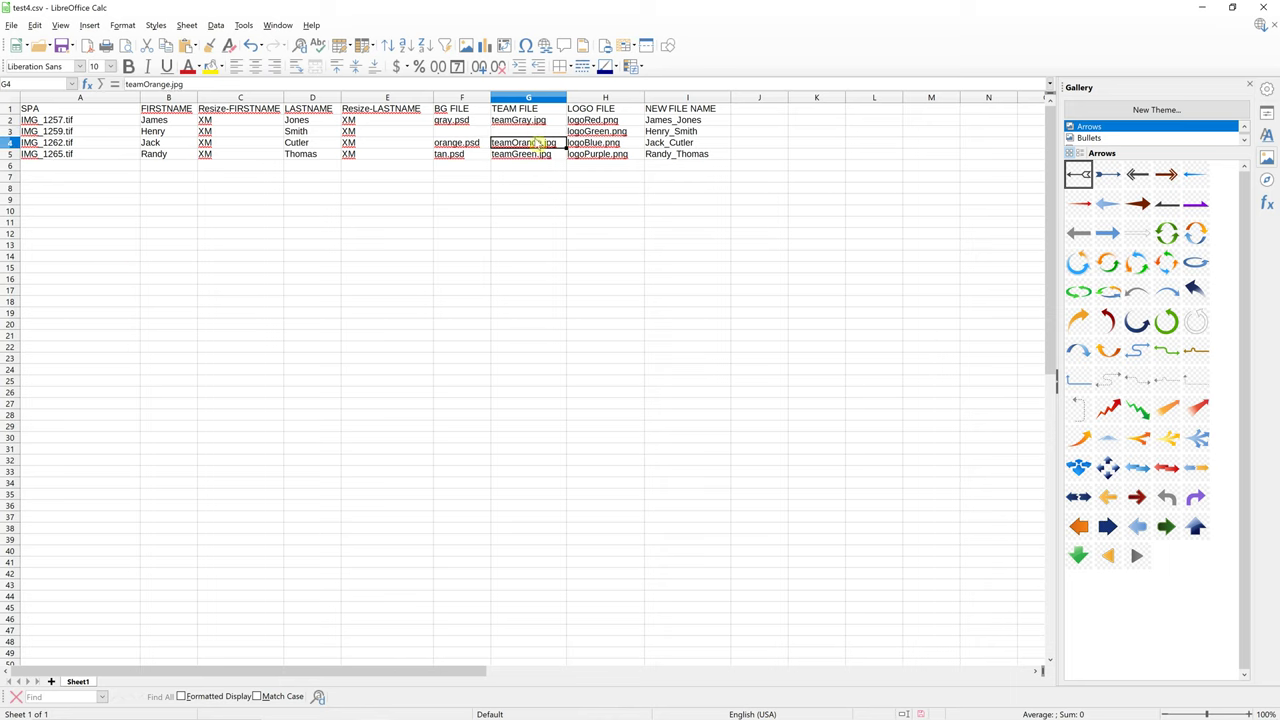
key(Delete)
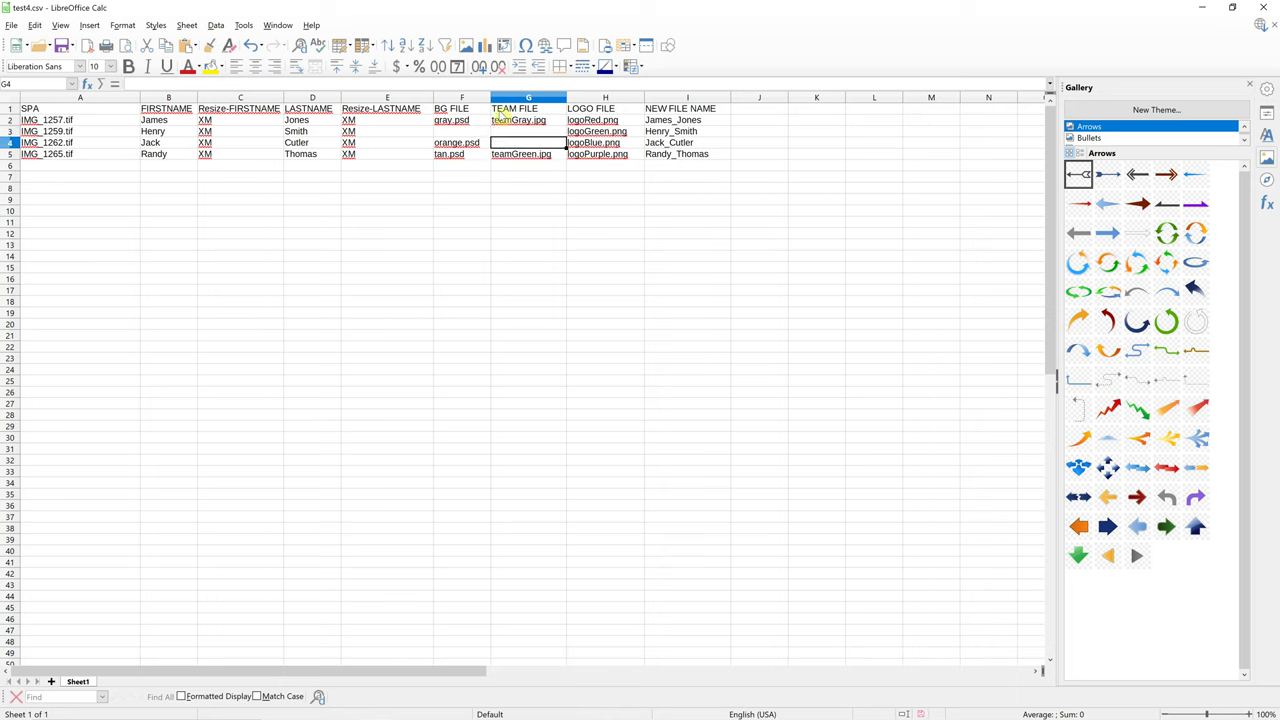
click(520, 135)
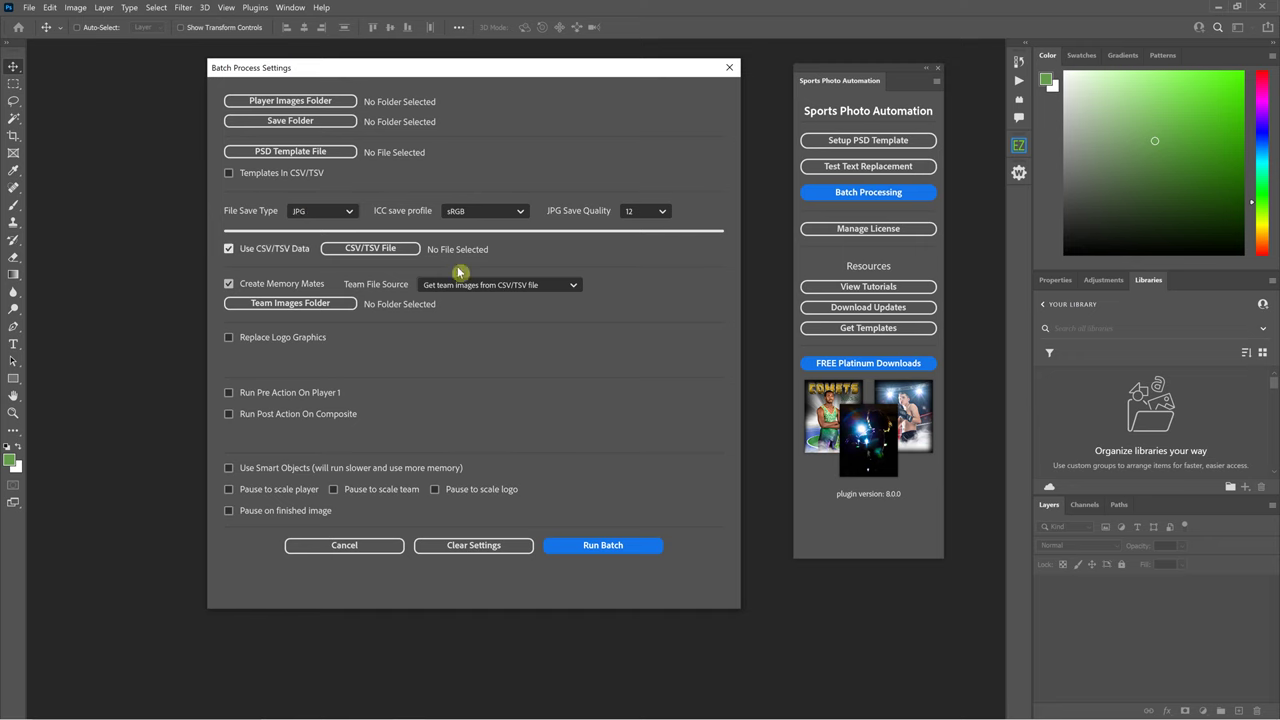
Step: Check Photoshop's Team File Source options, and compare the filled and empty TEAM FILE cells in test4.csv
click(430, 286)
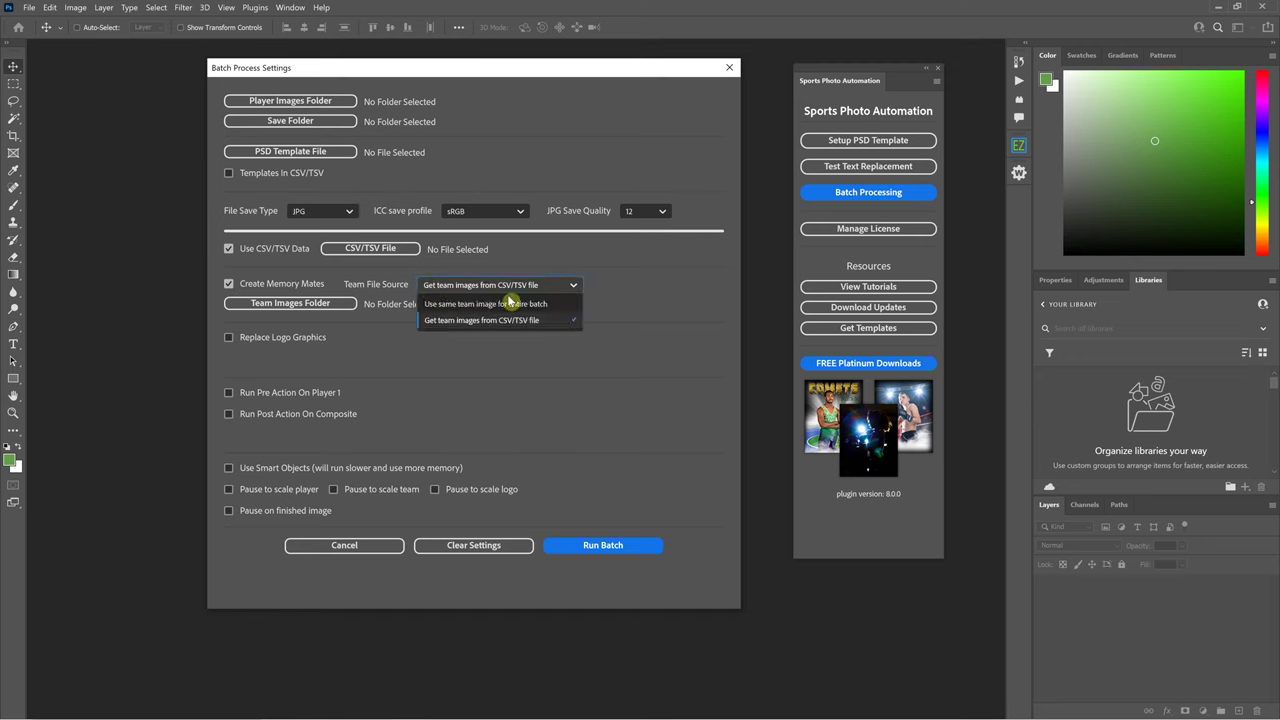
click(400, 288)
key(alt+Tab)
click(526, 120)
click(530, 155)
click(526, 120)
click(533, 156)
click(535, 143)
click(533, 133)
click(535, 143)
click(533, 133)
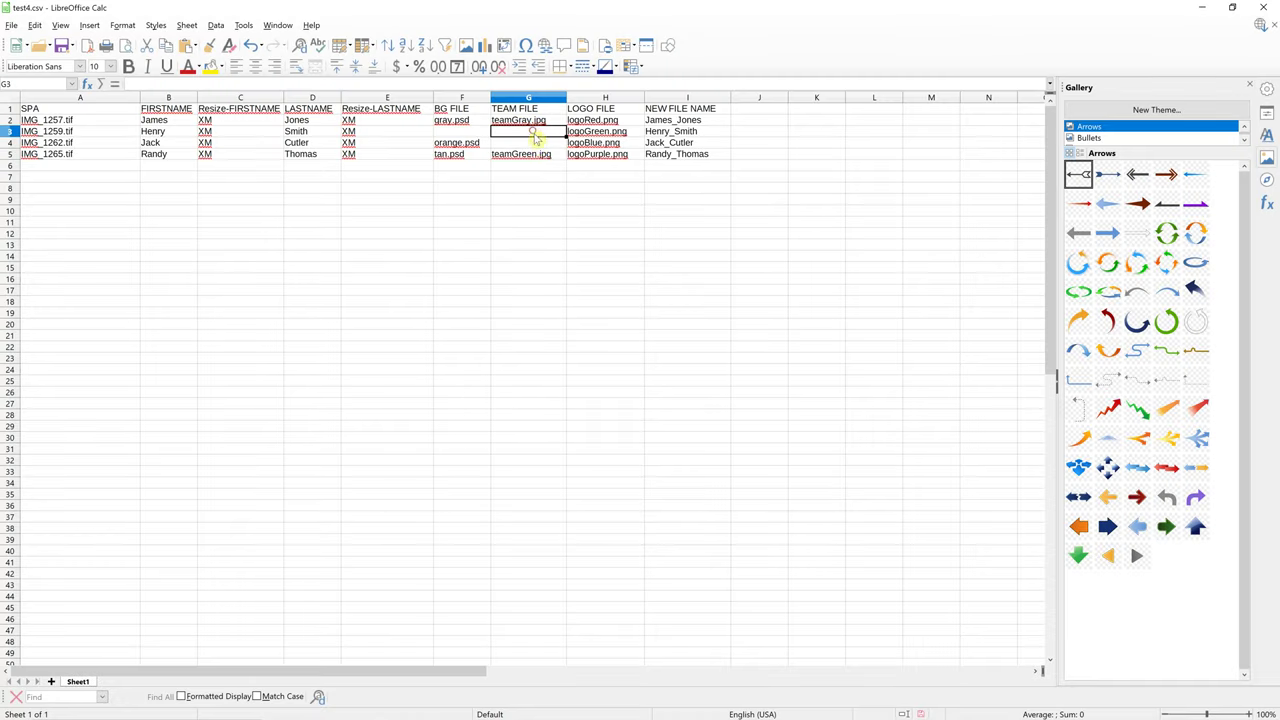
Step: In Photoshop, replace Create Memory Mates with Replace Logo Graphics, using Get logo images from CSV/TSV file as the Logo File Source
key(alt+Tab)
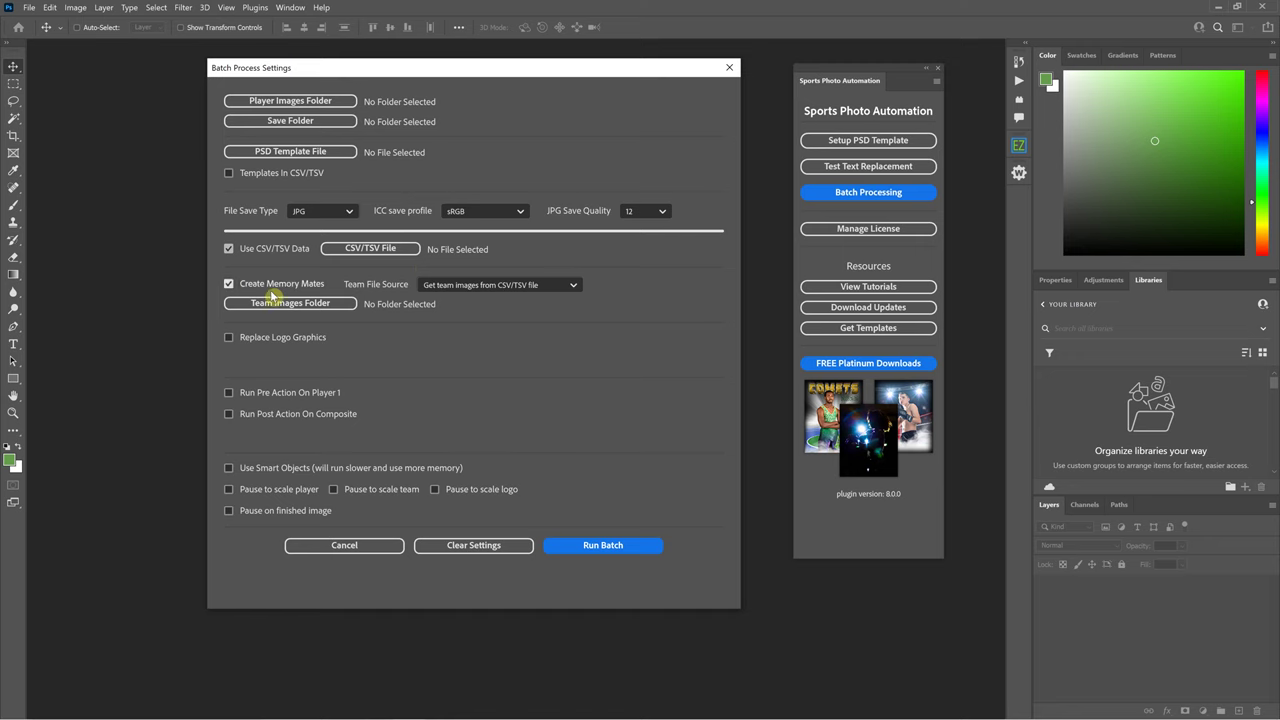
click(228, 284)
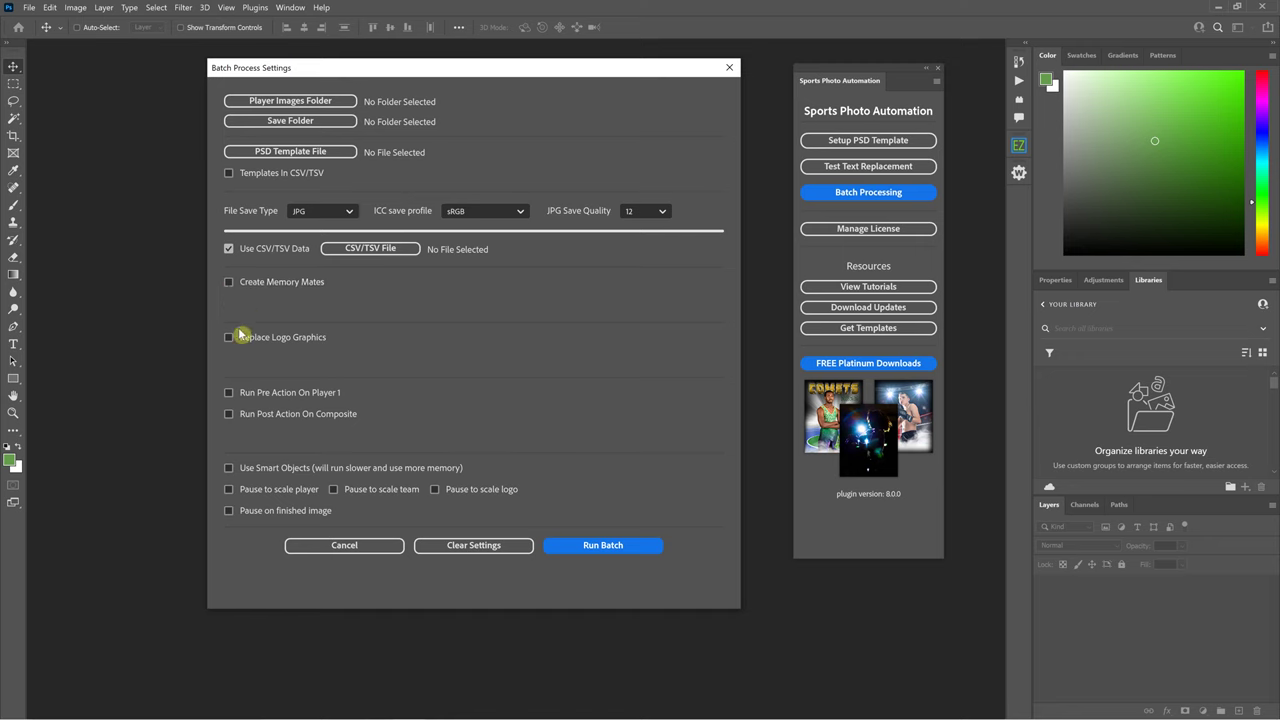
click(228, 338)
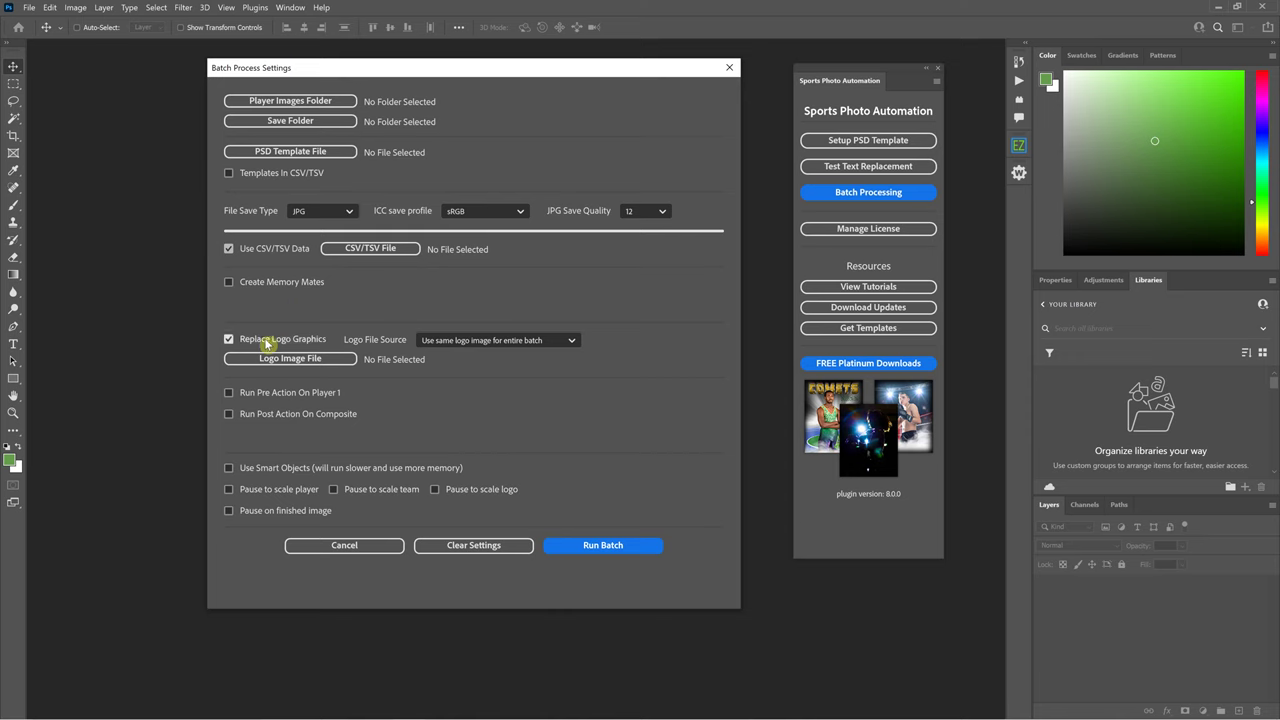
click(450, 340)
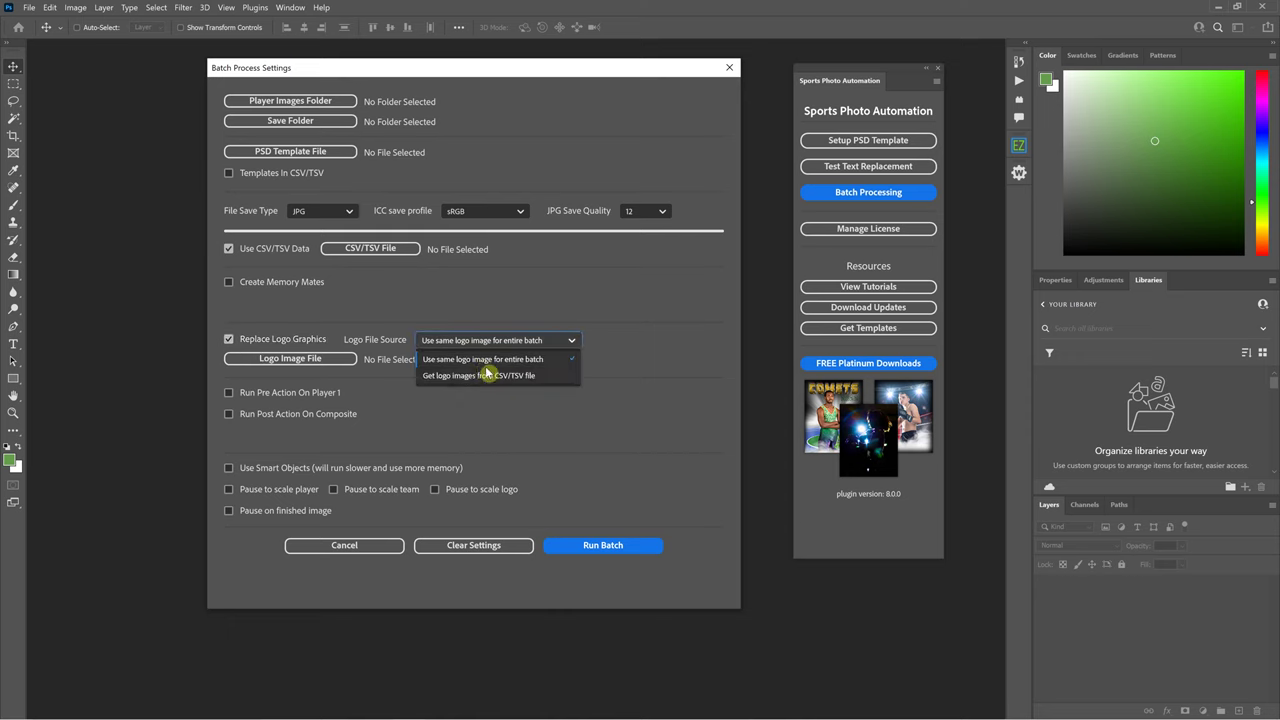
click(458, 376)
Step: Switch to test4.csv in LibreOffice Calc and examine the LOGO FILE column's image names for the player rows
key(alt+Tab)
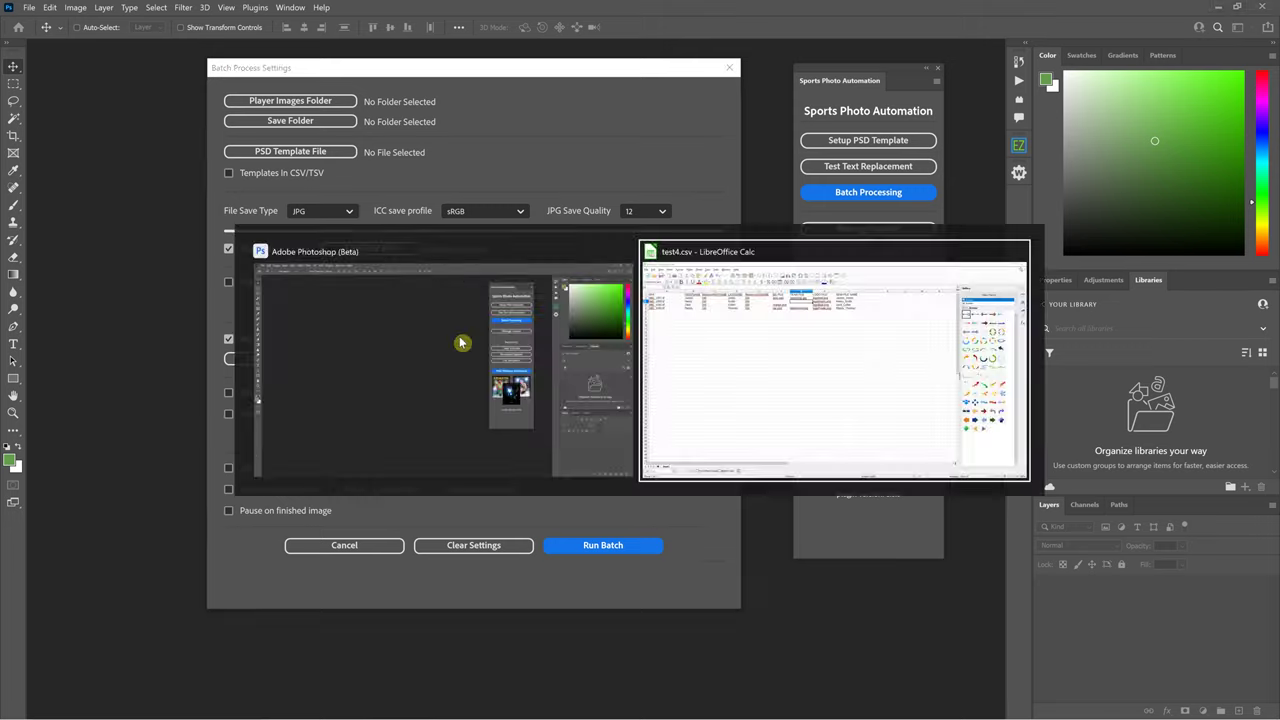
key(Escape)
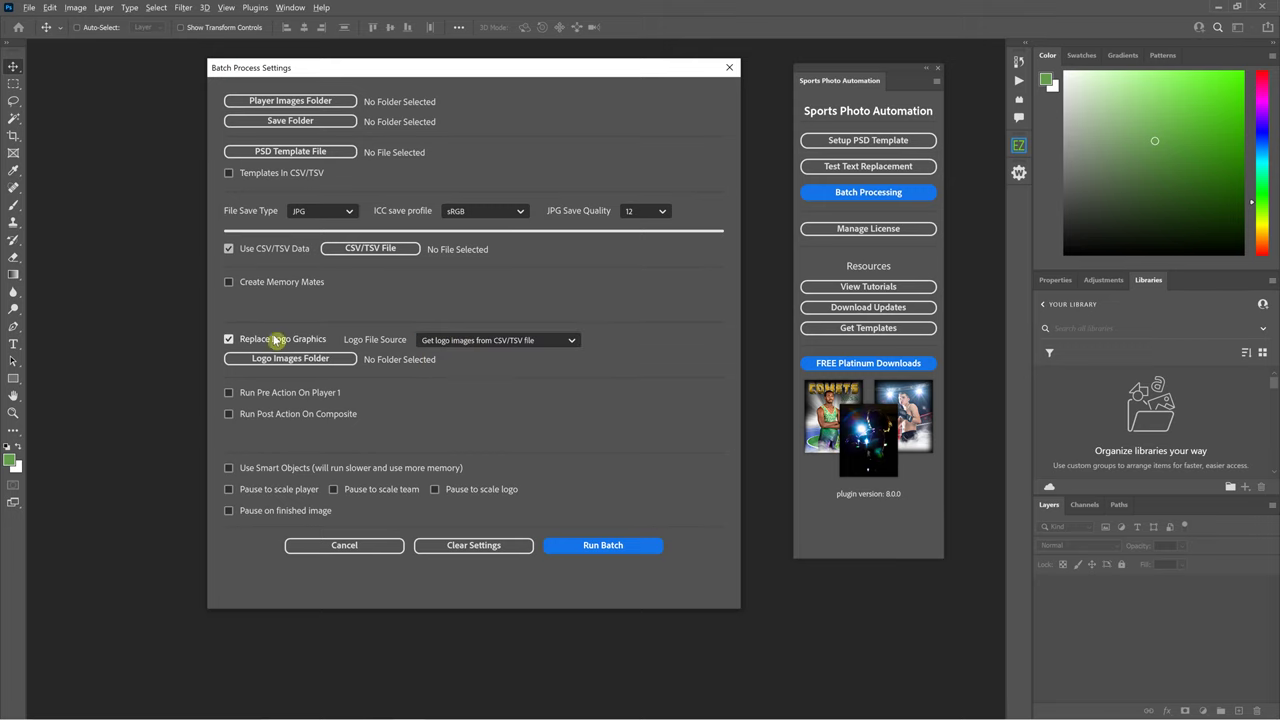
key(alt+Tab)
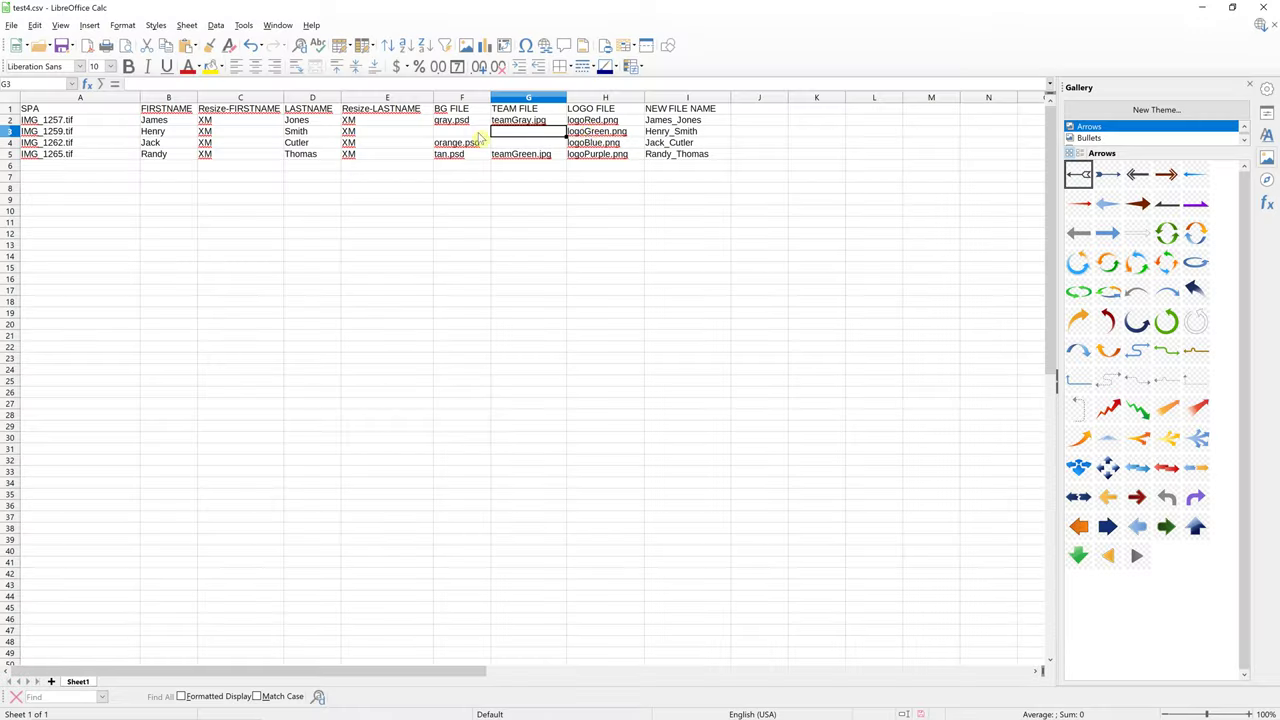
click(597, 131)
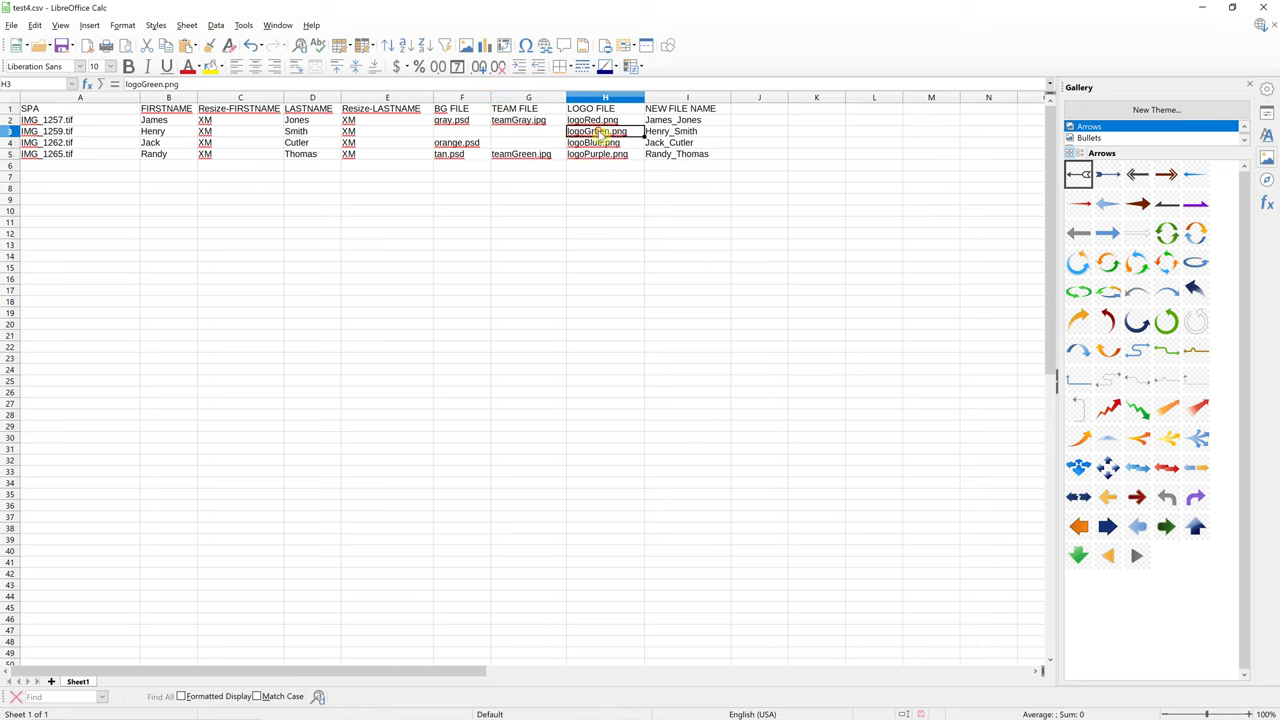
click(601, 143)
click(605, 154)
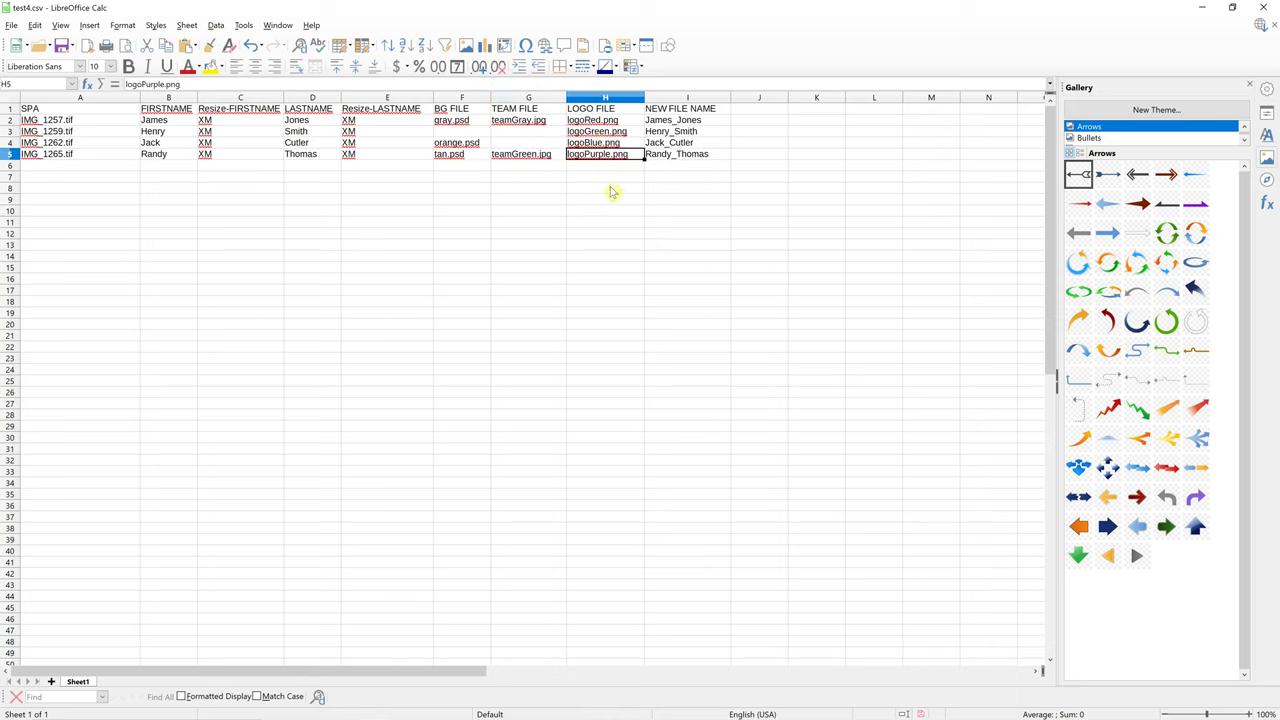
click(607, 121)
click(606, 144)
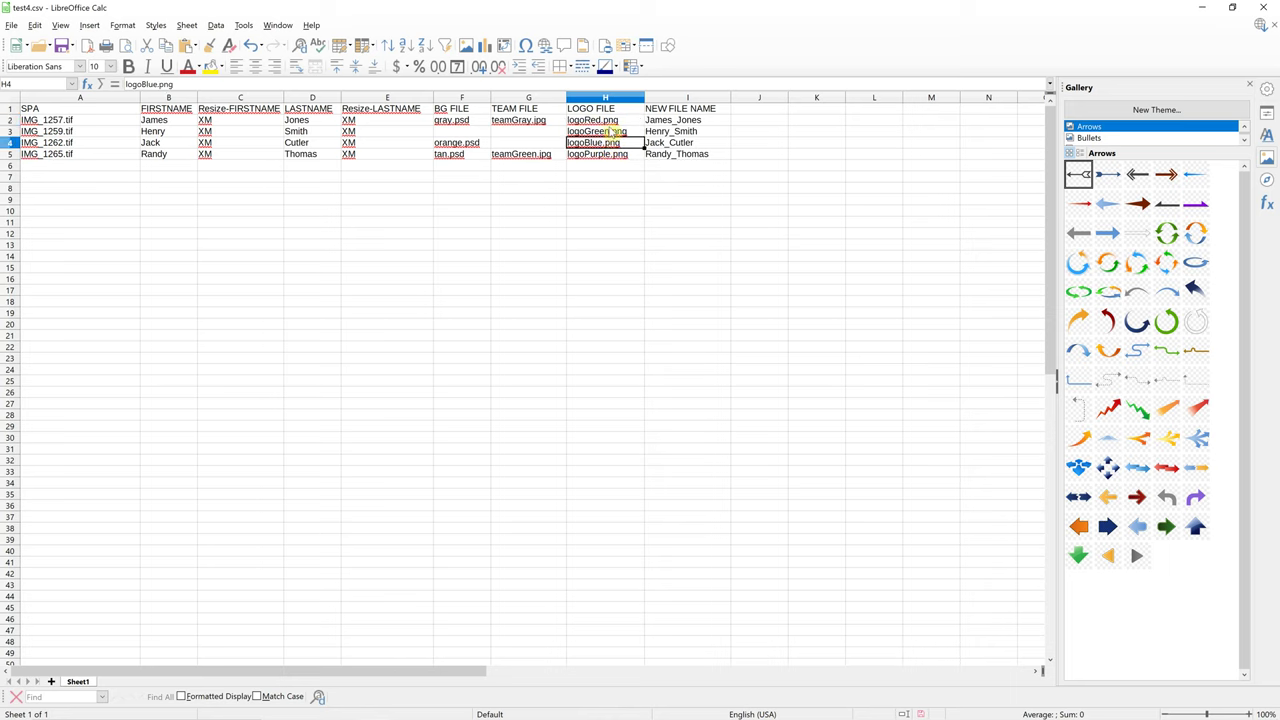
click(605, 121)
click(548, 121)
click(622, 134)
click(598, 143)
Step: Review the player image file names in the SPA column, cells A2 to A5
click(108, 123)
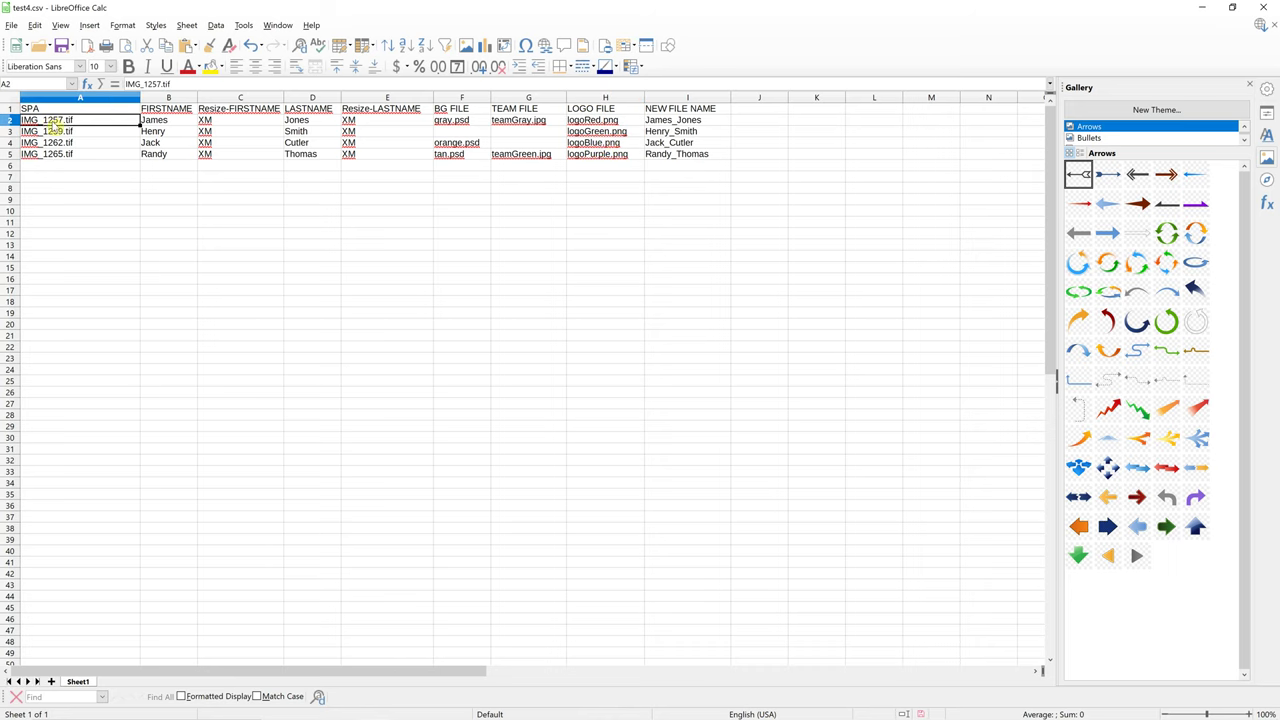
click(80, 157)
shift+click(85, 123)
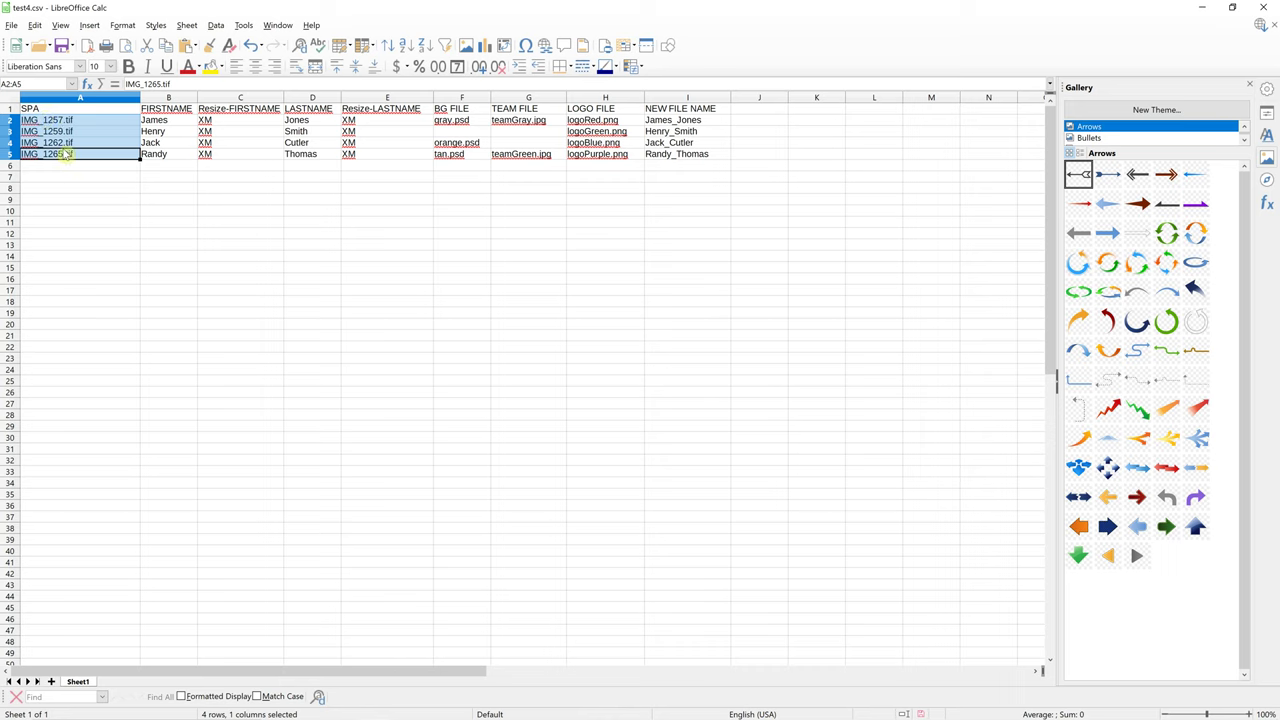
click(76, 132)
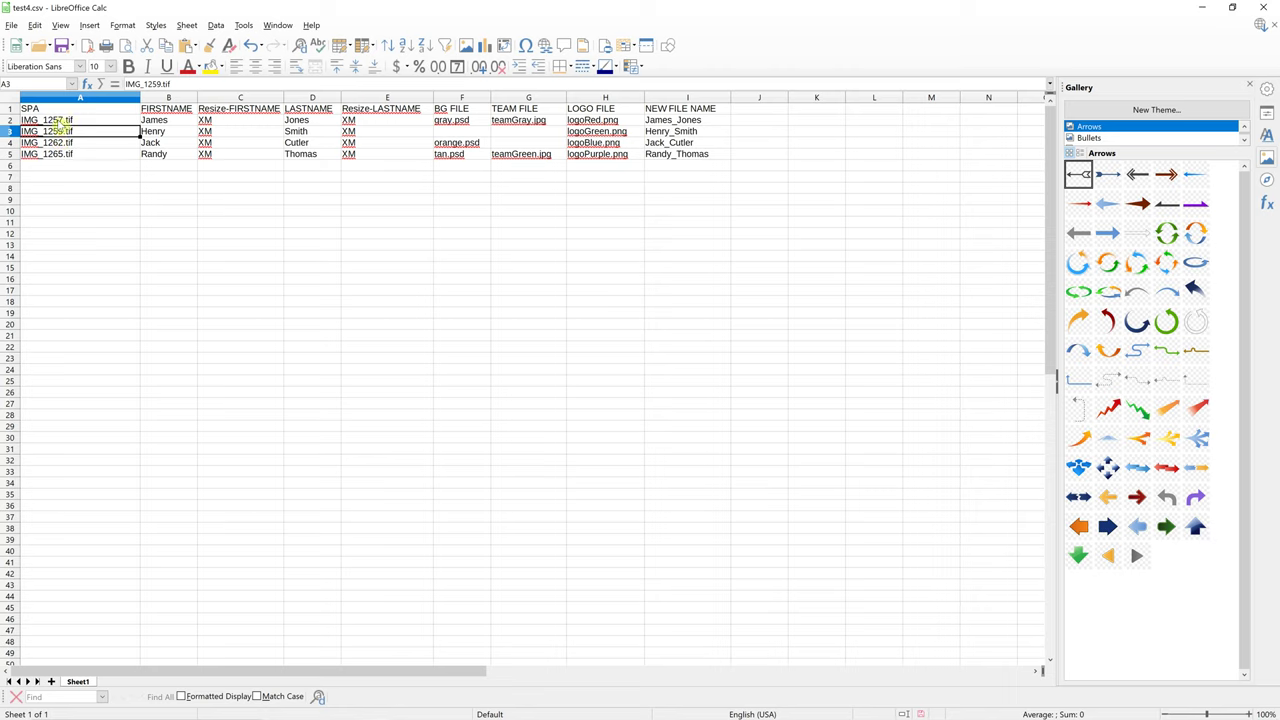
click(108, 156)
Step: Return to Photoshop's batch process settings and turn off Replace Logo Graphics
key(alt+Tab)
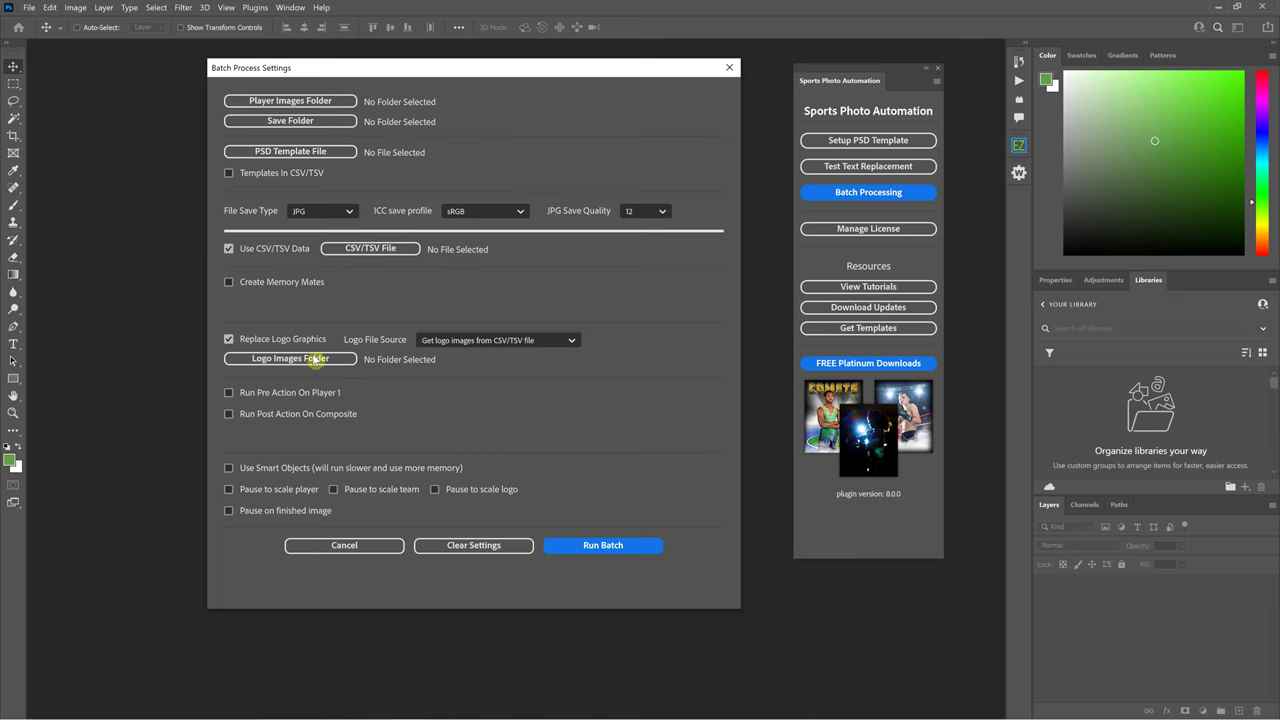
click(228, 338)
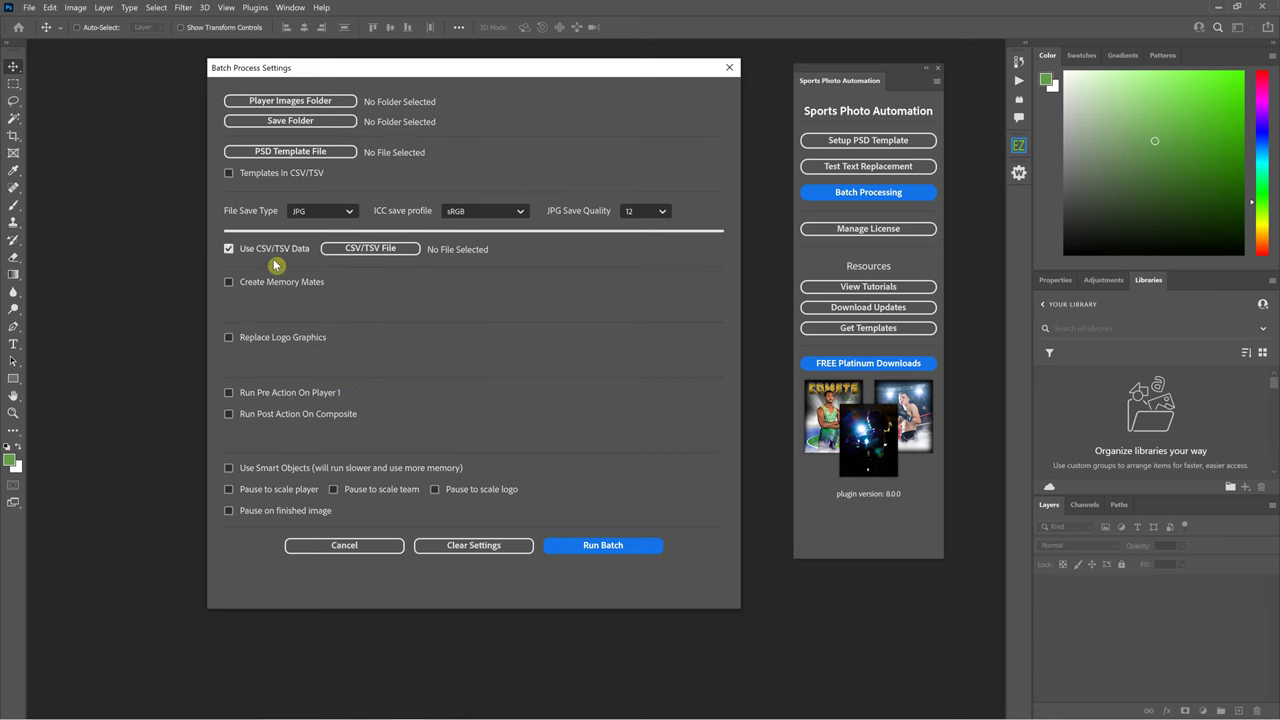
Step: Try Run Pre Action On Player 1 with the TEST action set and one of its actions, and turn the option off again
click(255, 396)
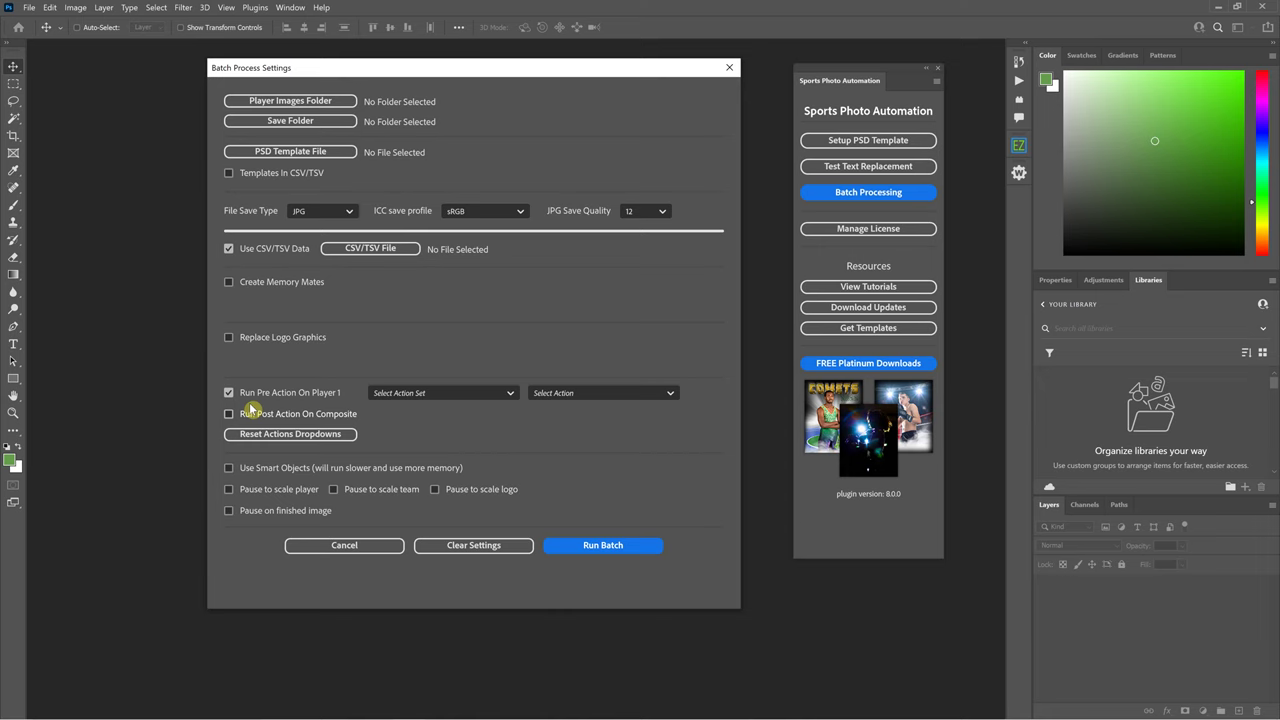
click(442, 392)
click(448, 366)
click(448, 393)
click(404, 431)
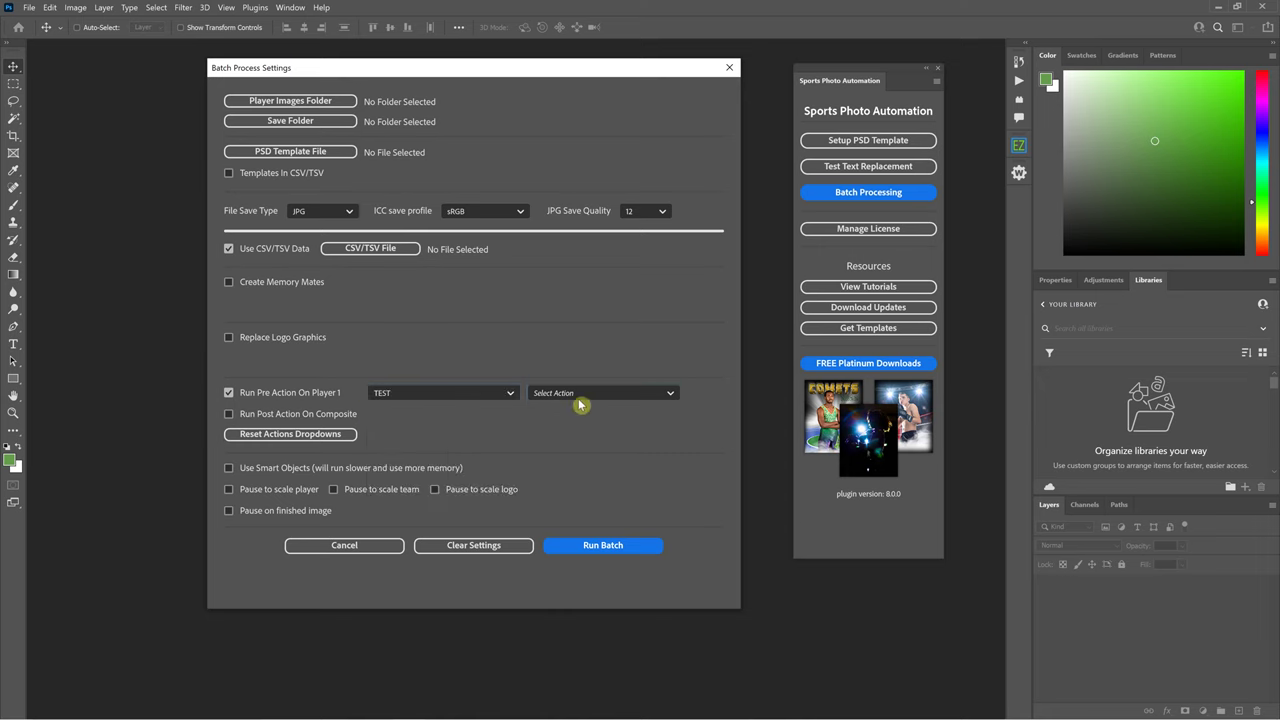
click(578, 394)
click(551, 347)
click(229, 393)
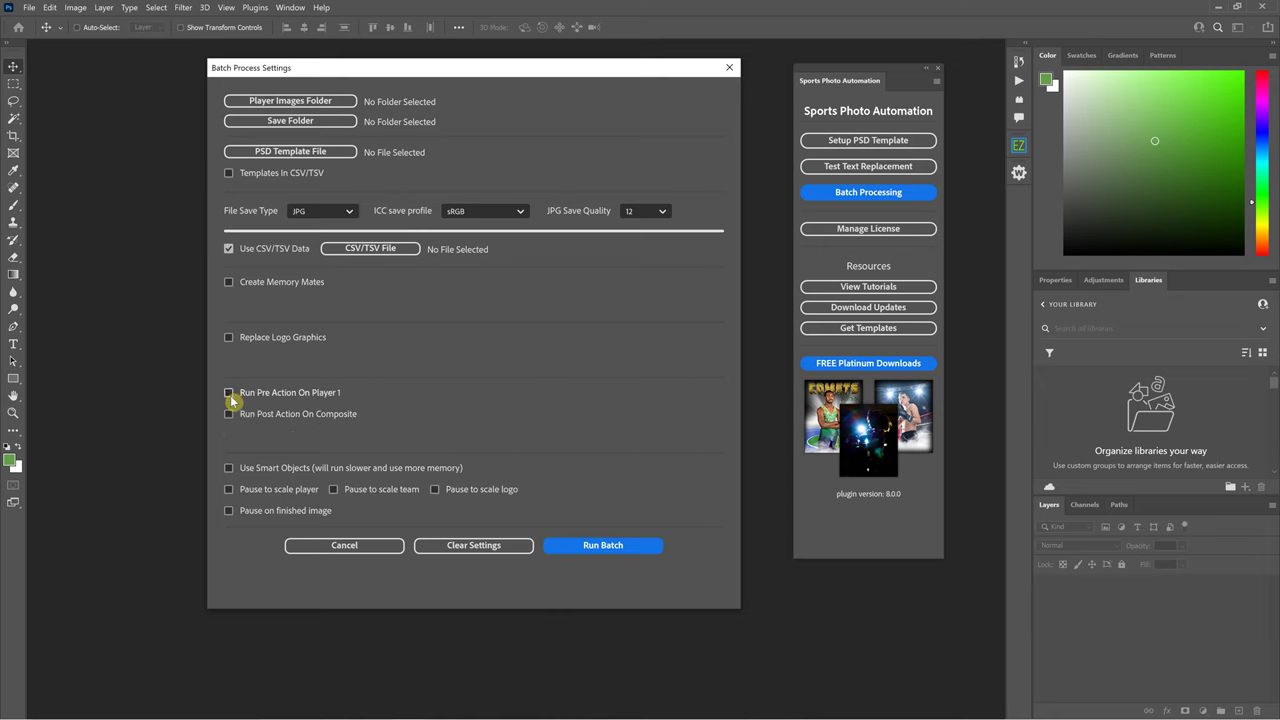
Step: Try the Run Post Action On Composite and Pause to scale player options, turning each one off again
click(229, 414)
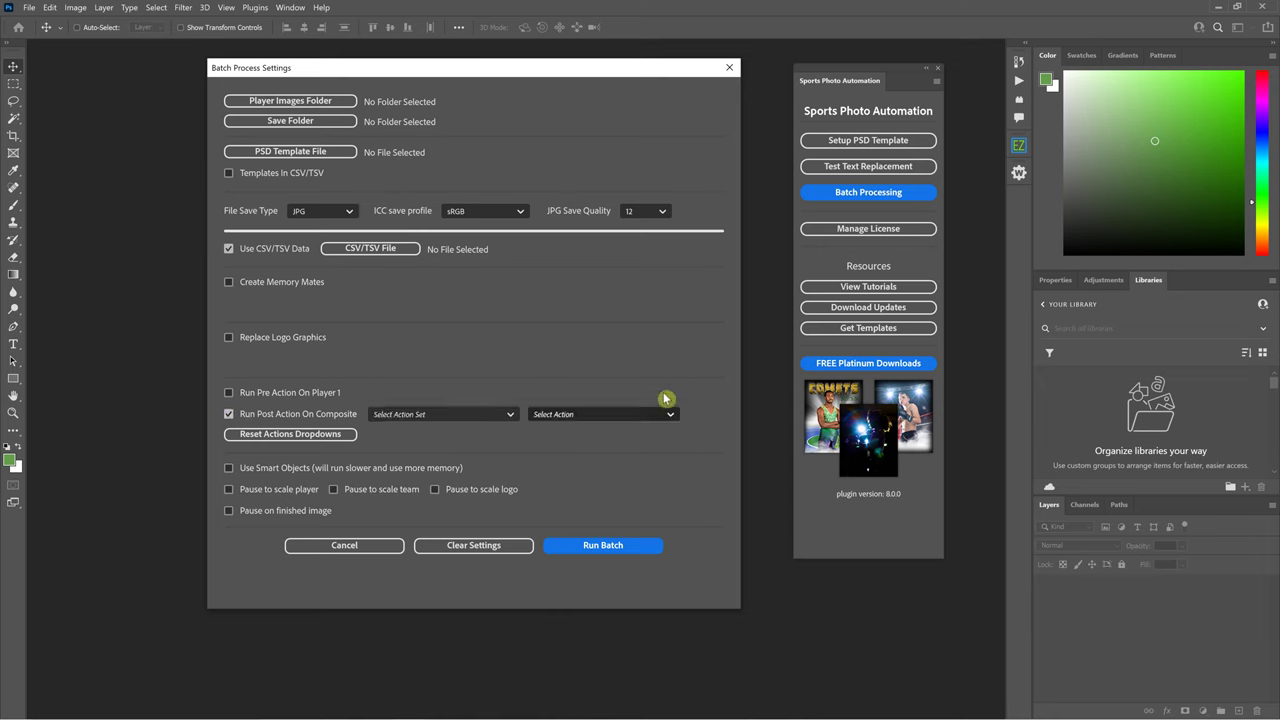
click(229, 415)
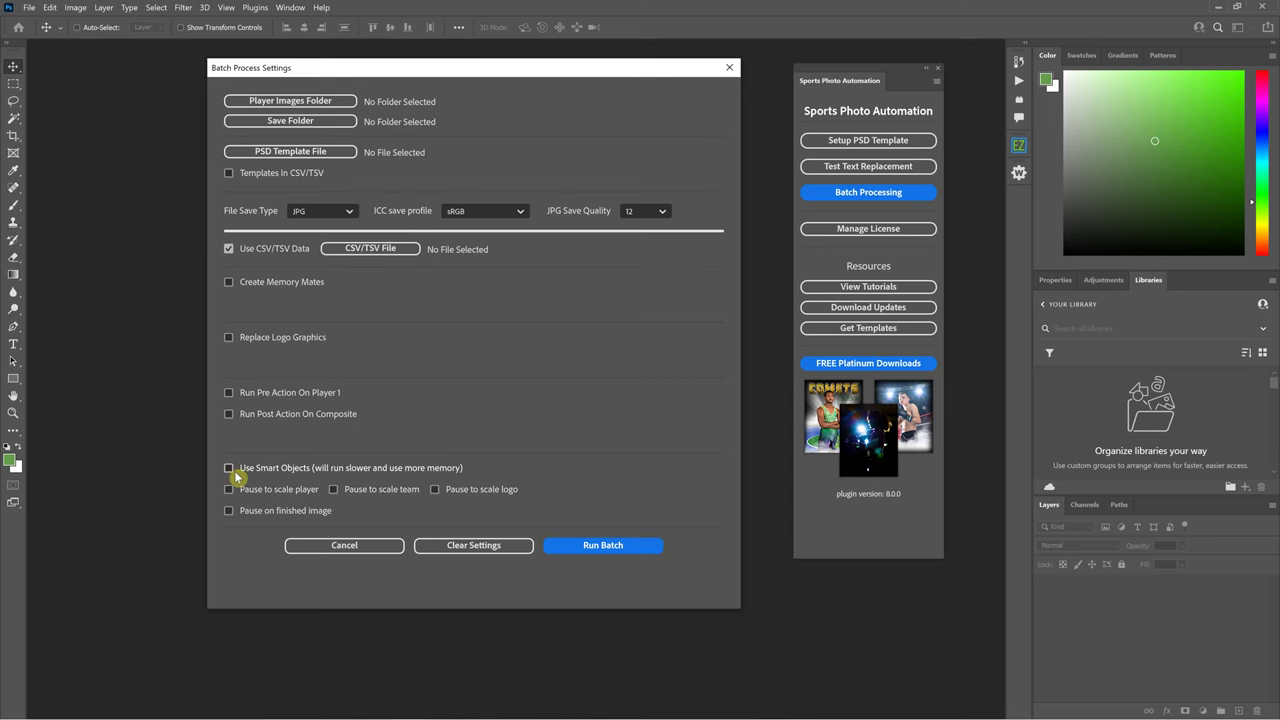
click(228, 468)
click(229, 490)
click(385, 489)
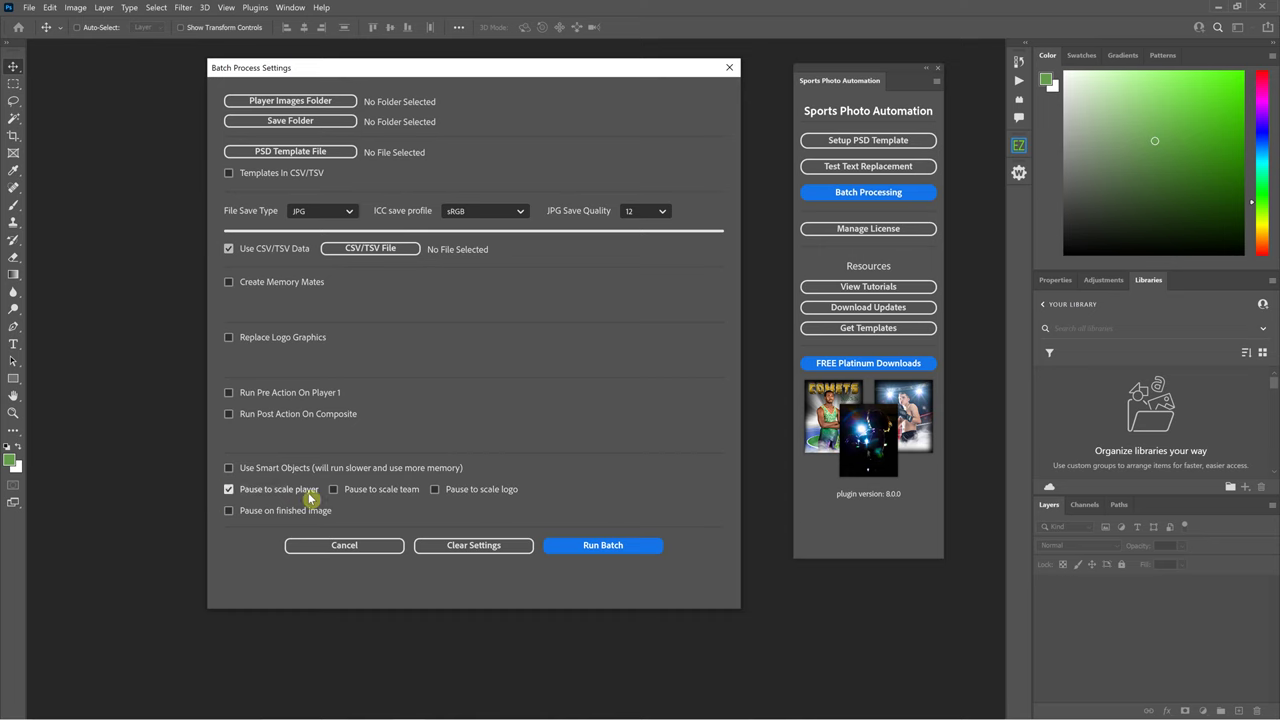
click(235, 490)
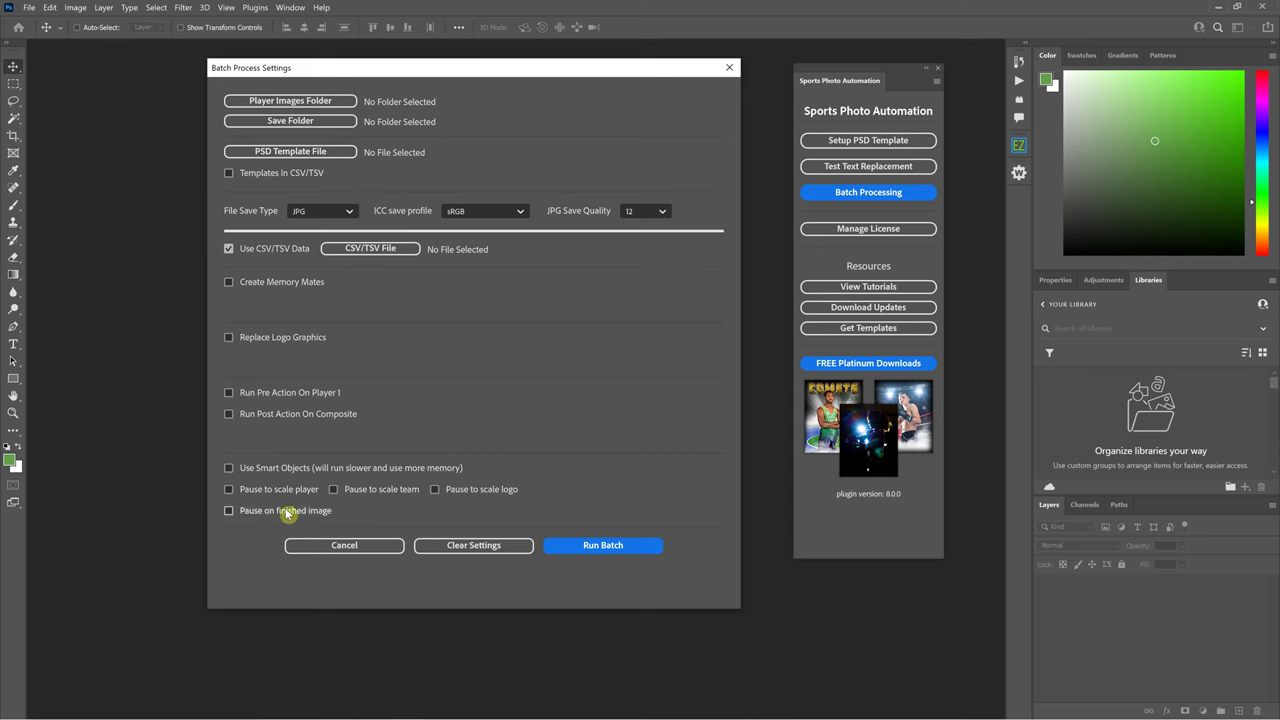
Step: Turn on Pause on finished image with Replace text window on pause, and close the batch process settings
click(231, 511)
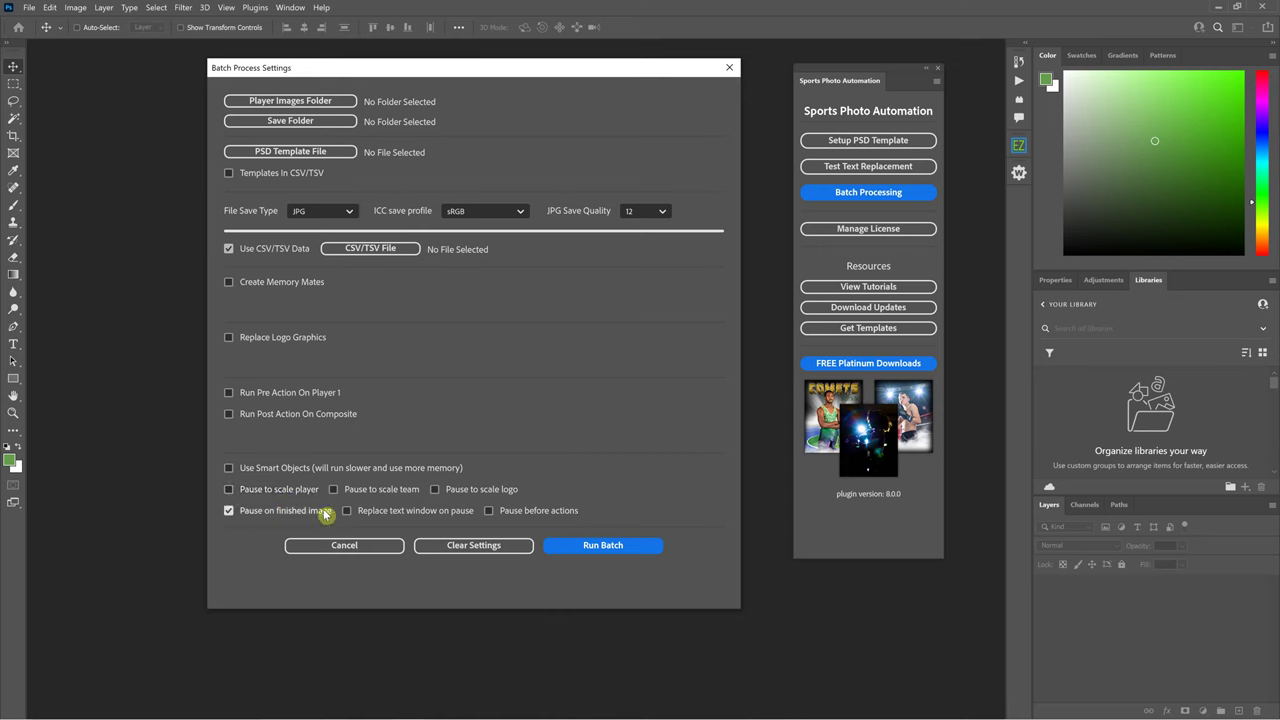
click(228, 511)
click(228, 511)
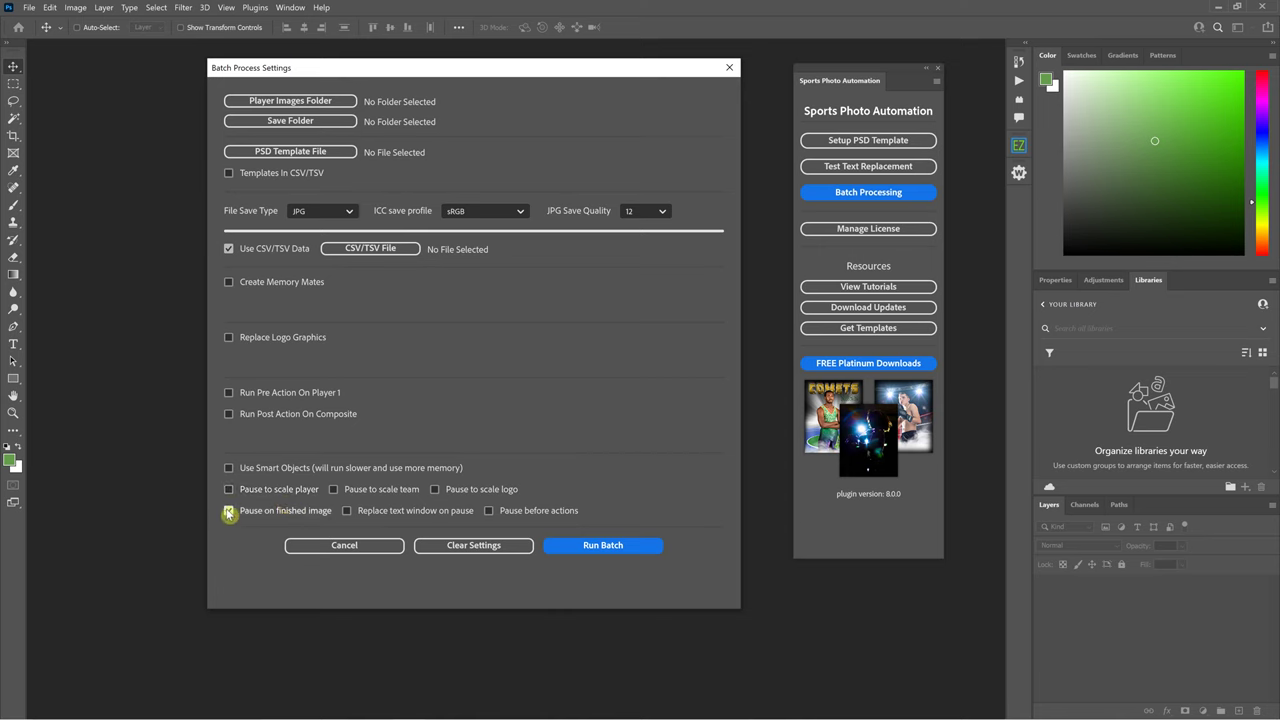
click(358, 511)
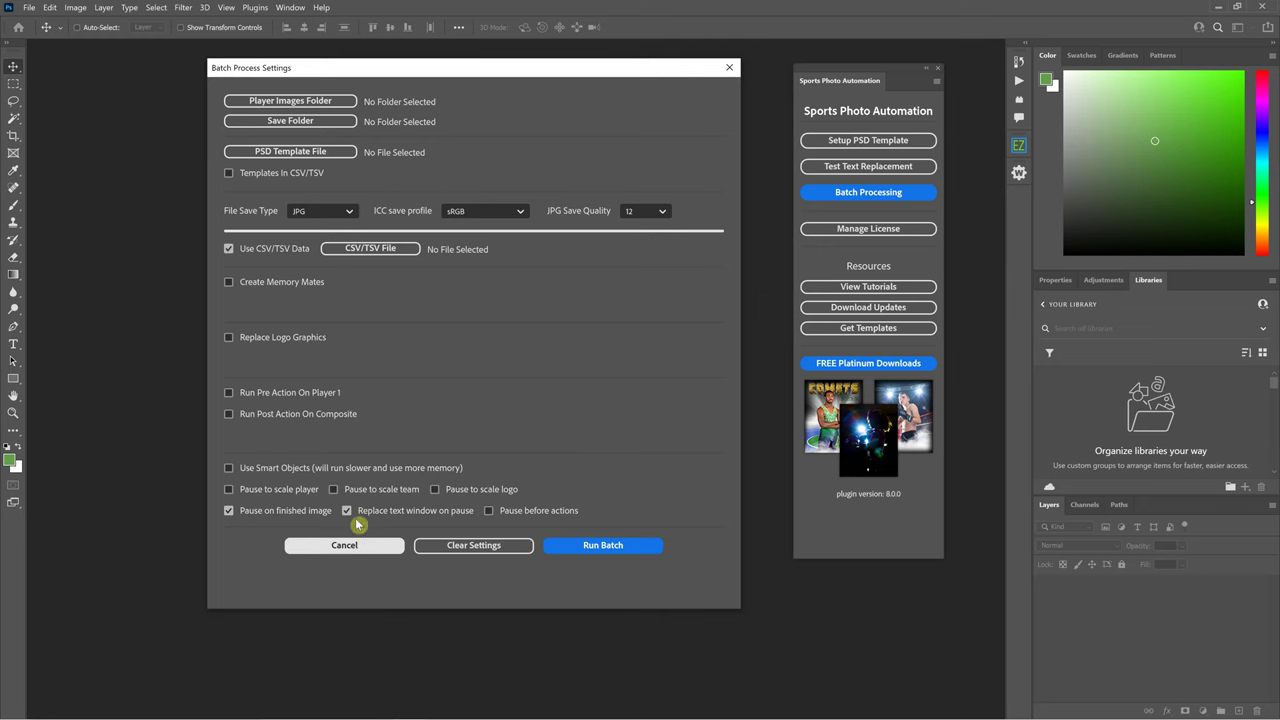
click(355, 545)
Step: Open the text replacement test window, examine its layer name, new text and resize fields, and close it without replacing anything
click(869, 168)
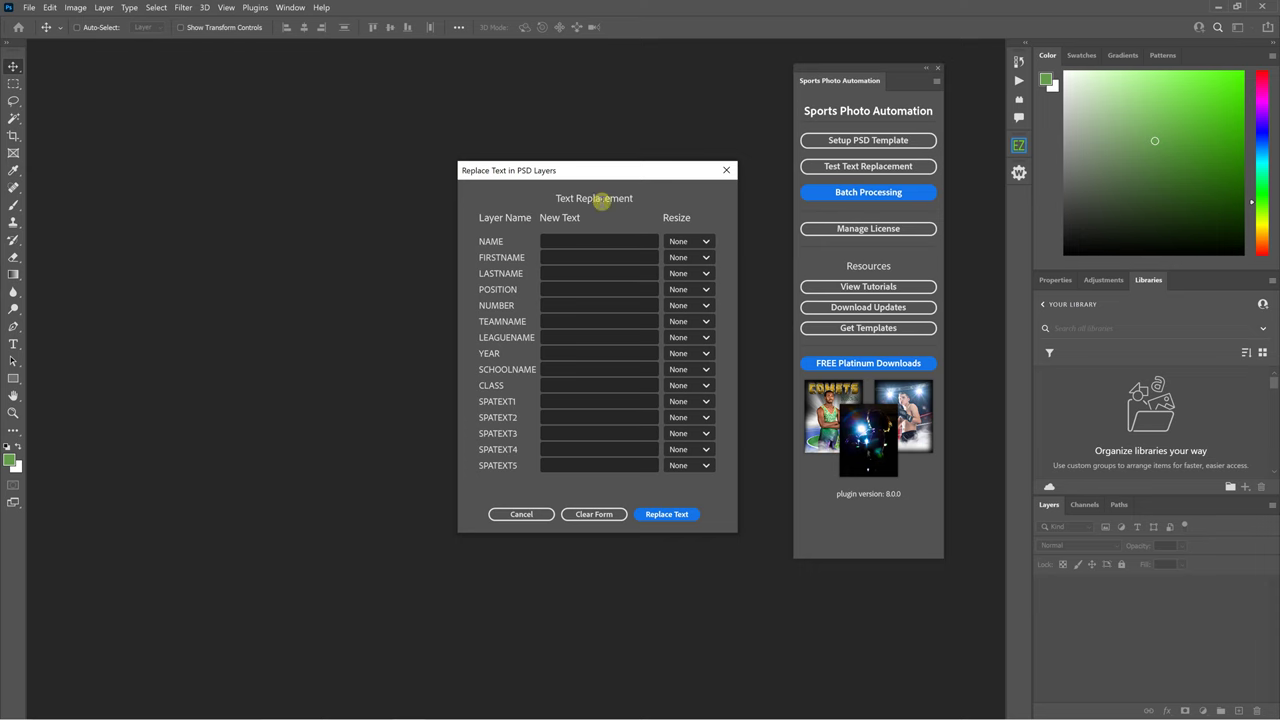
click(587, 287)
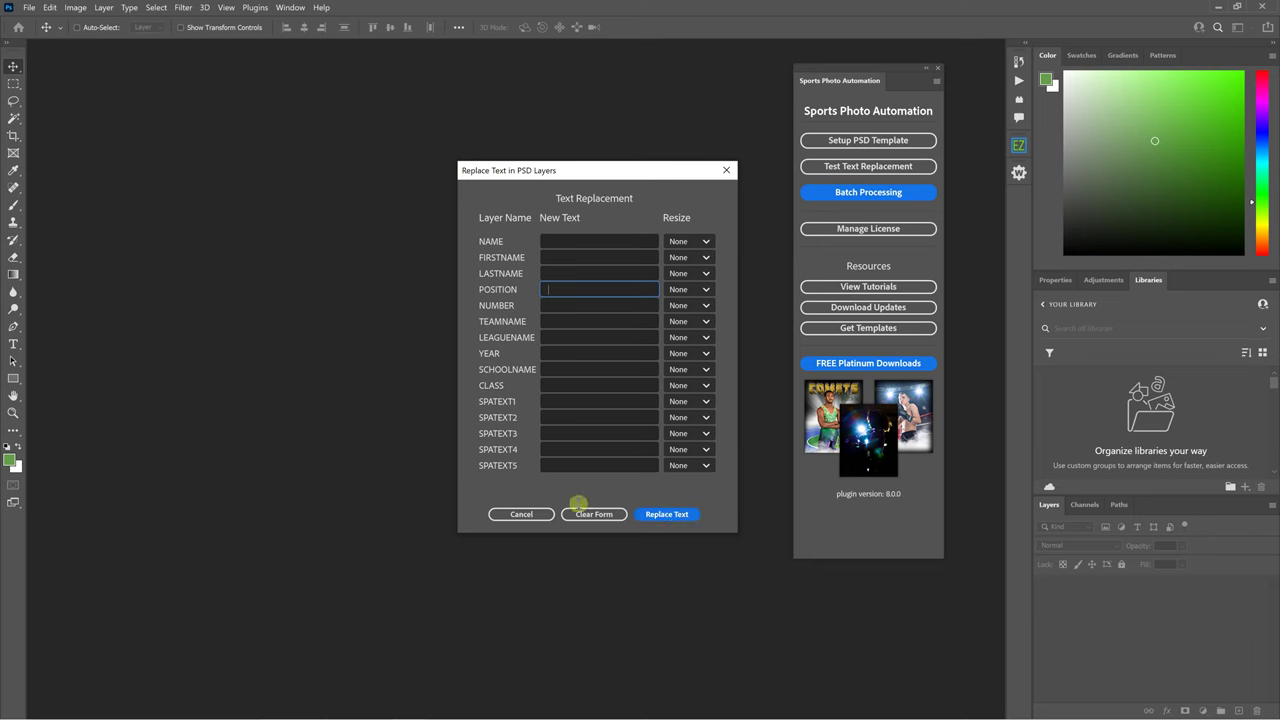
click(537, 514)
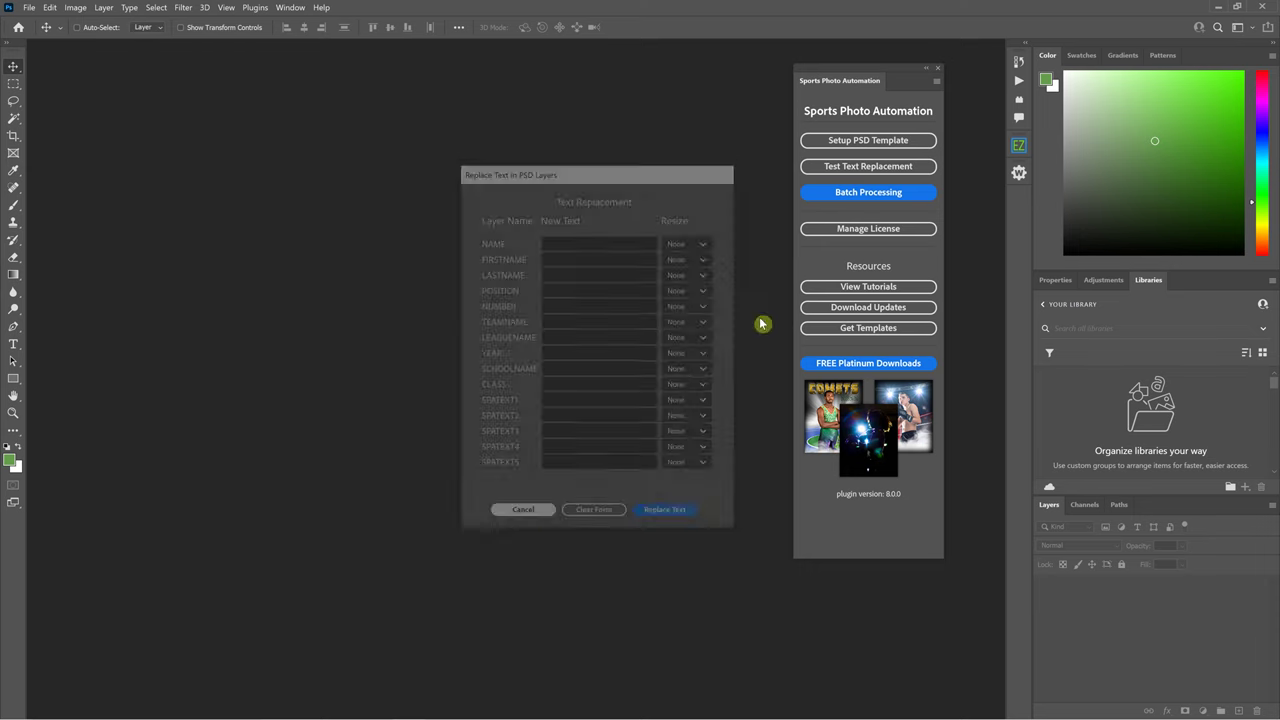
click(874, 160)
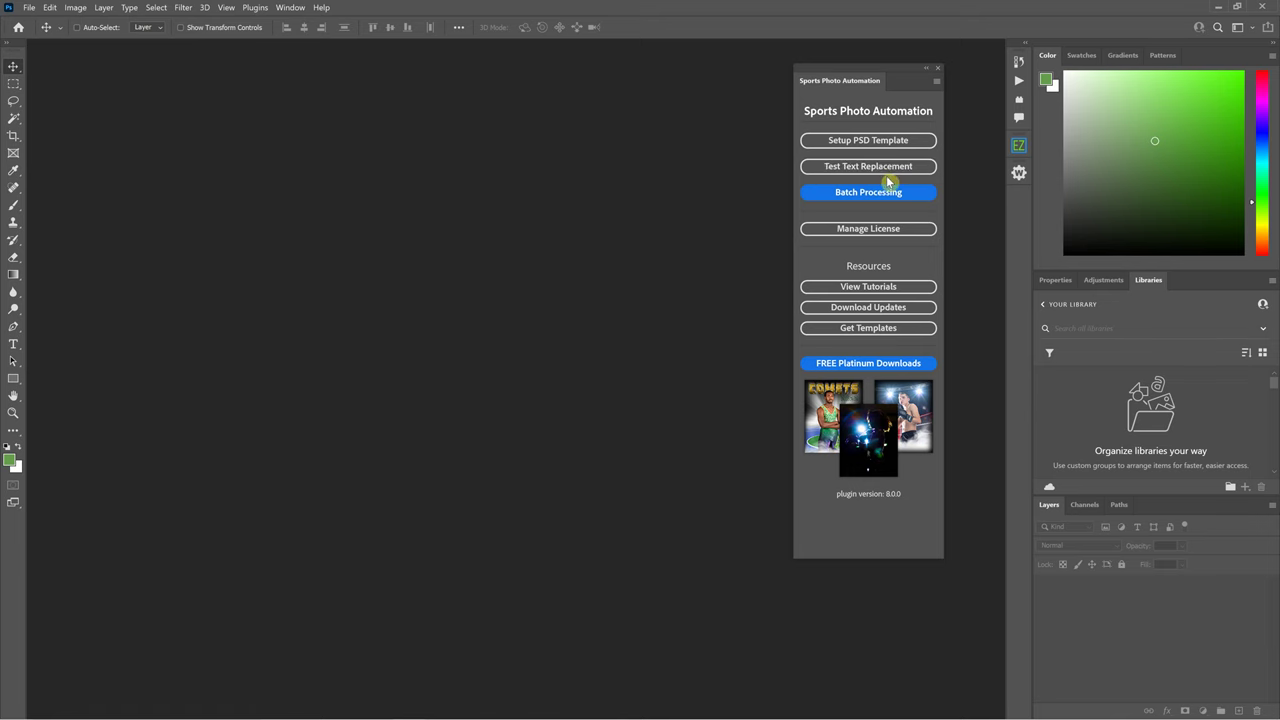
Step: In the batch process settings, try Pause before actions with Run Post Action On Composite, and turn off the post action and Pause on finished image
click(885, 189)
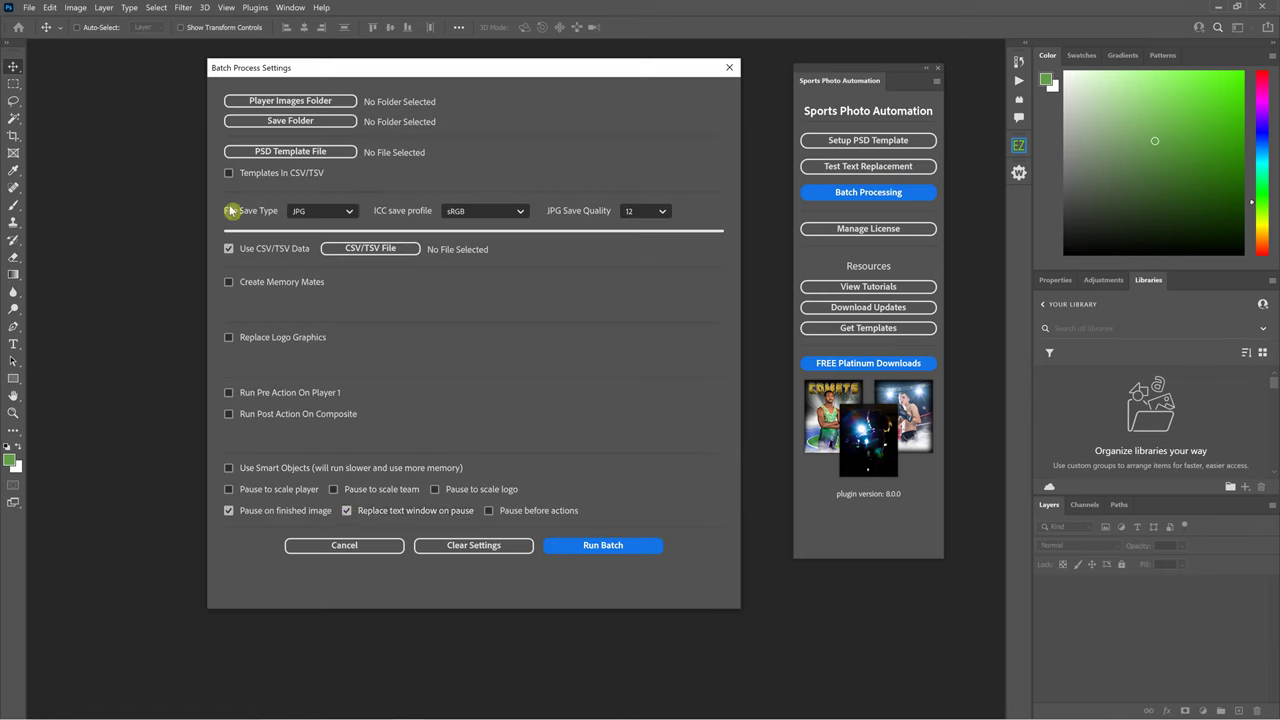
click(500, 511)
click(229, 414)
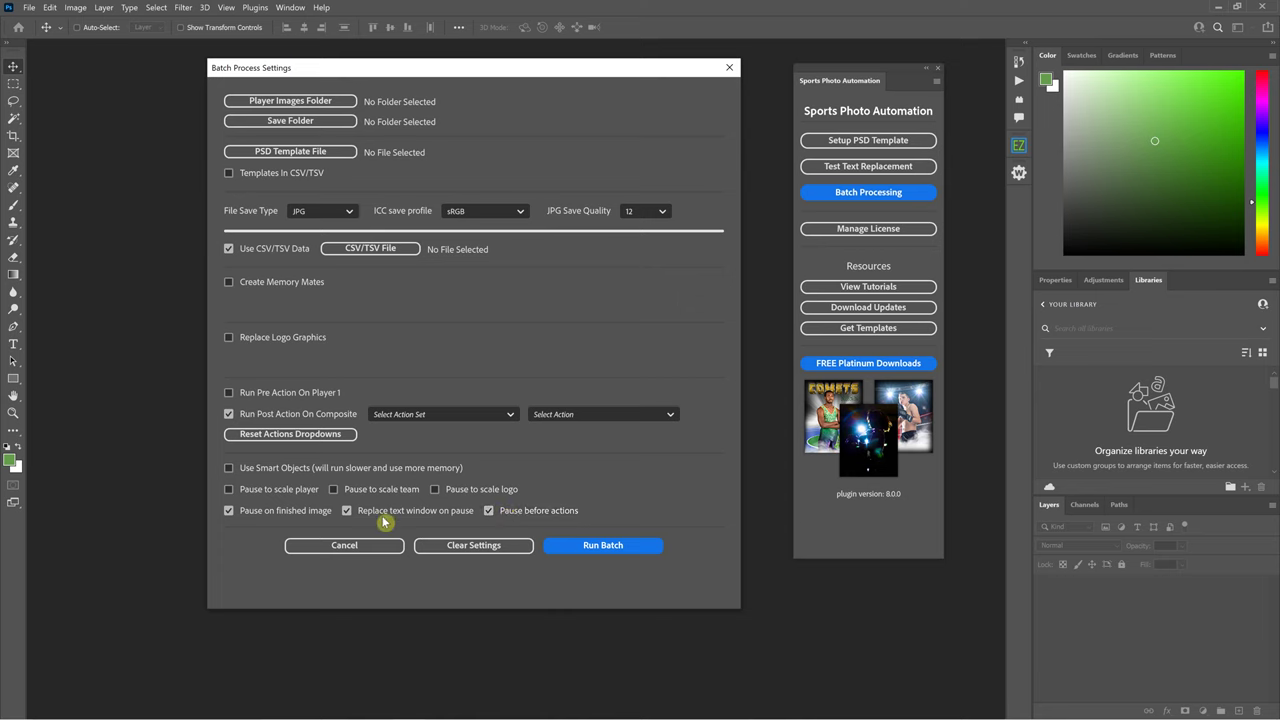
click(228, 414)
click(228, 510)
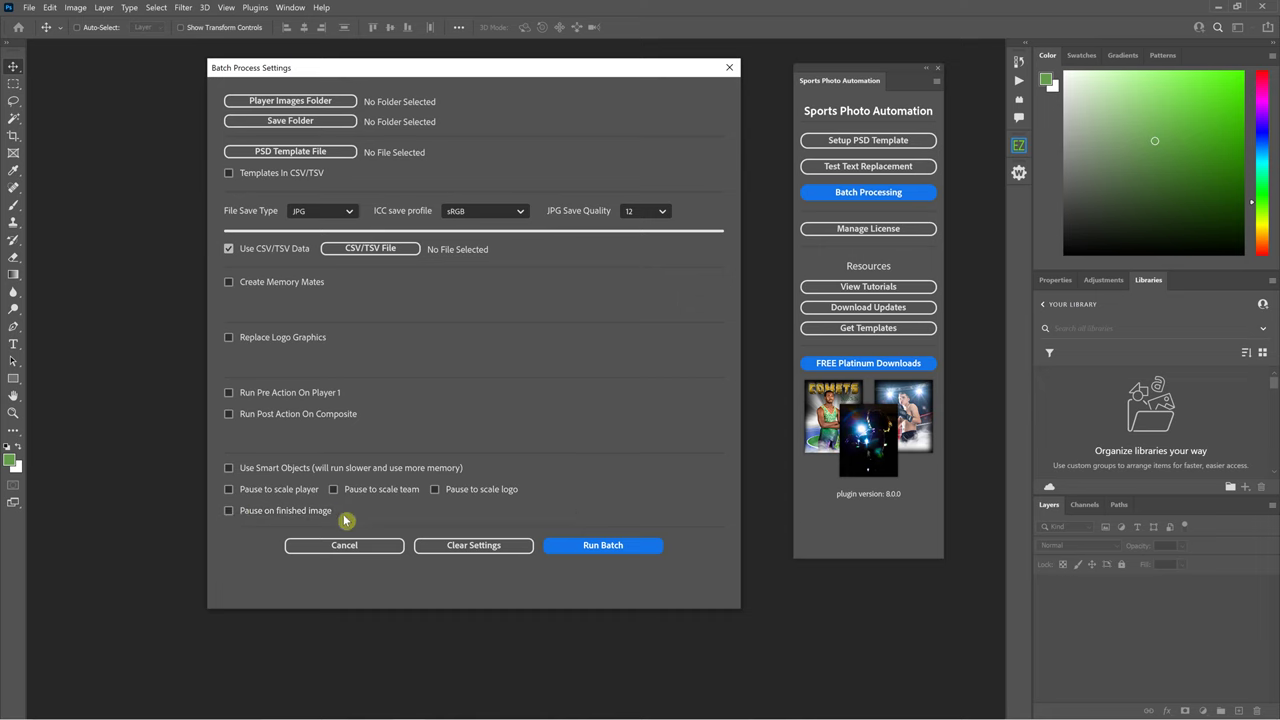
Step: Turn off Use CSV/TSV Data and review the ICC save profile choices, keeping sRGB
click(230, 250)
click(515, 213)
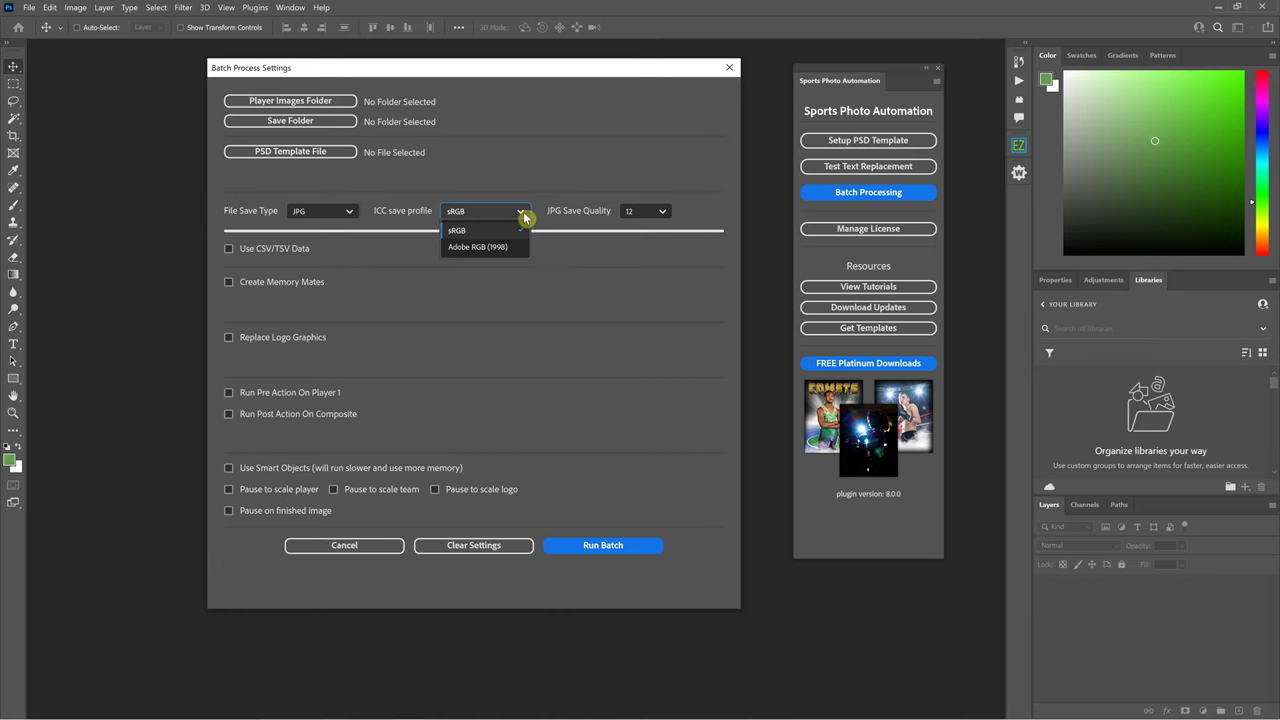
click(522, 206)
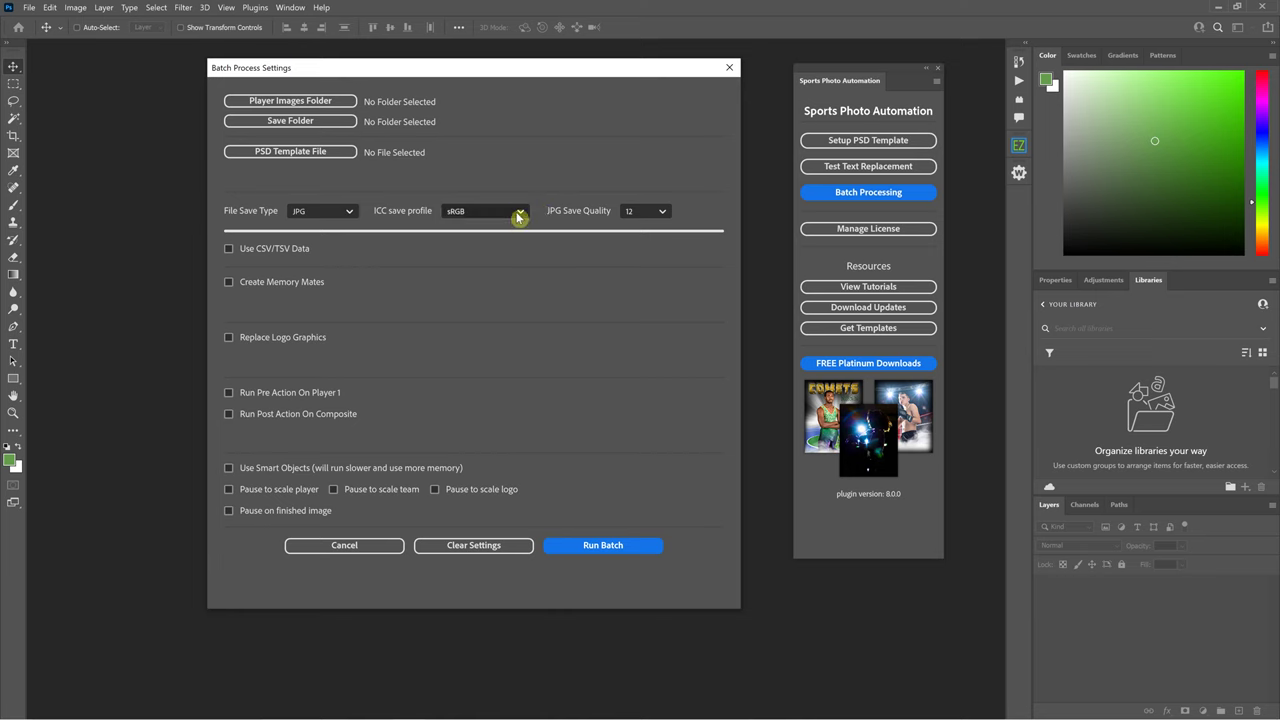
click(517, 212)
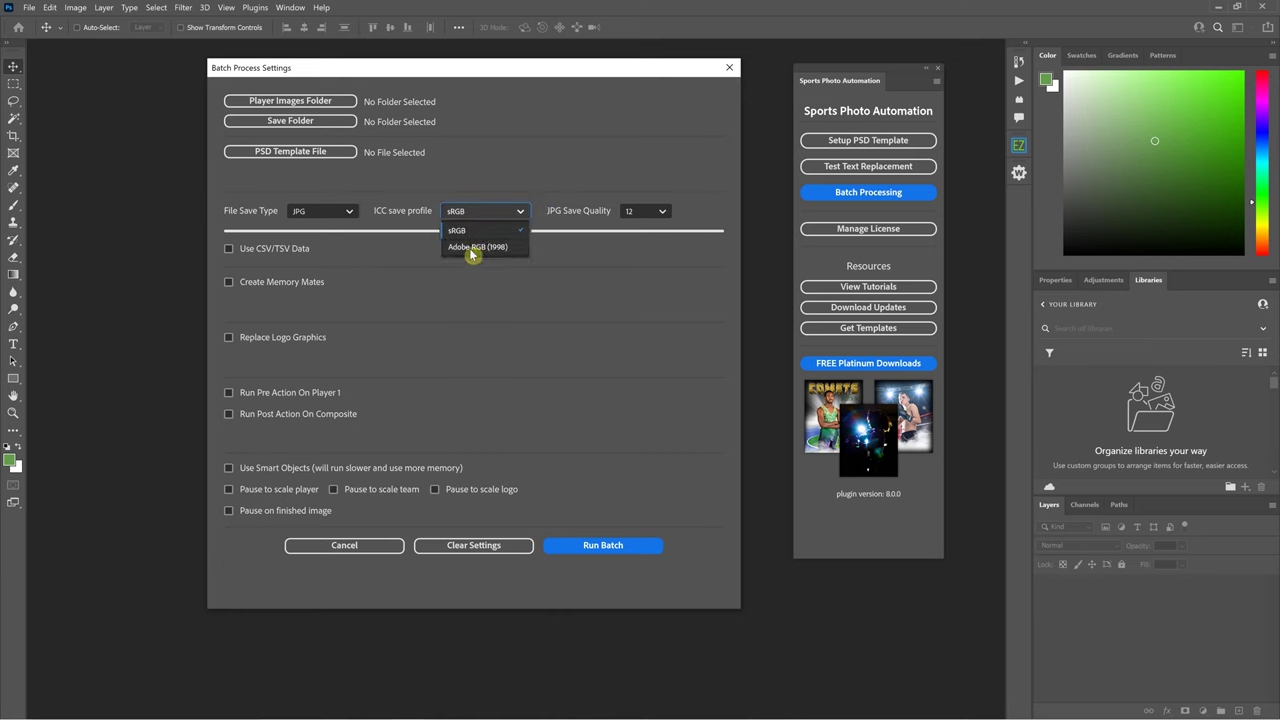
click(490, 195)
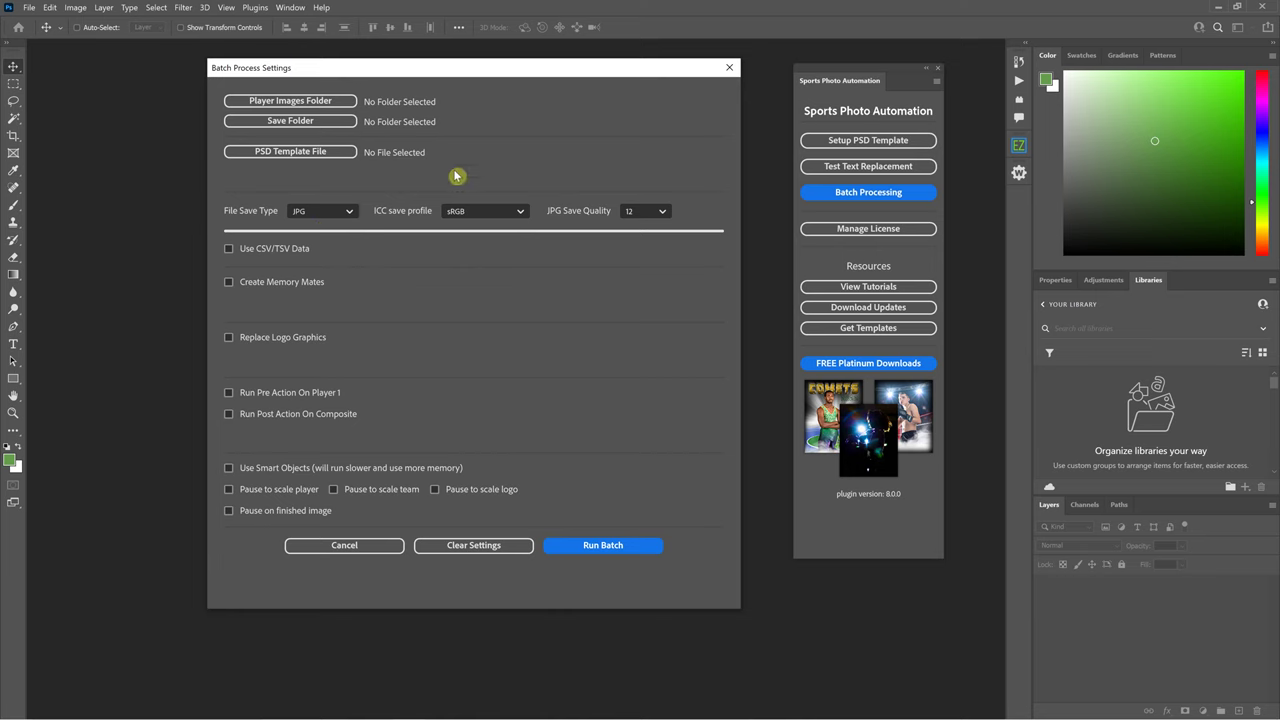
click(466, 215)
click(400, 215)
click(466, 211)
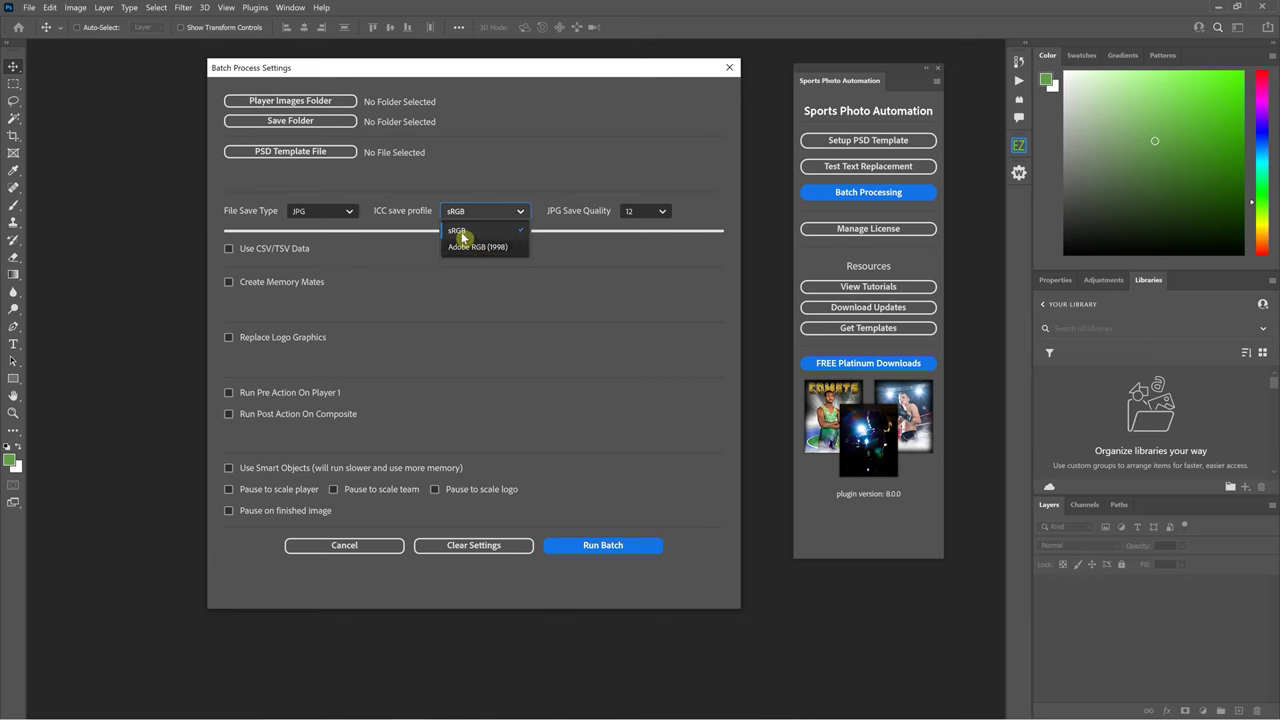
click(460, 236)
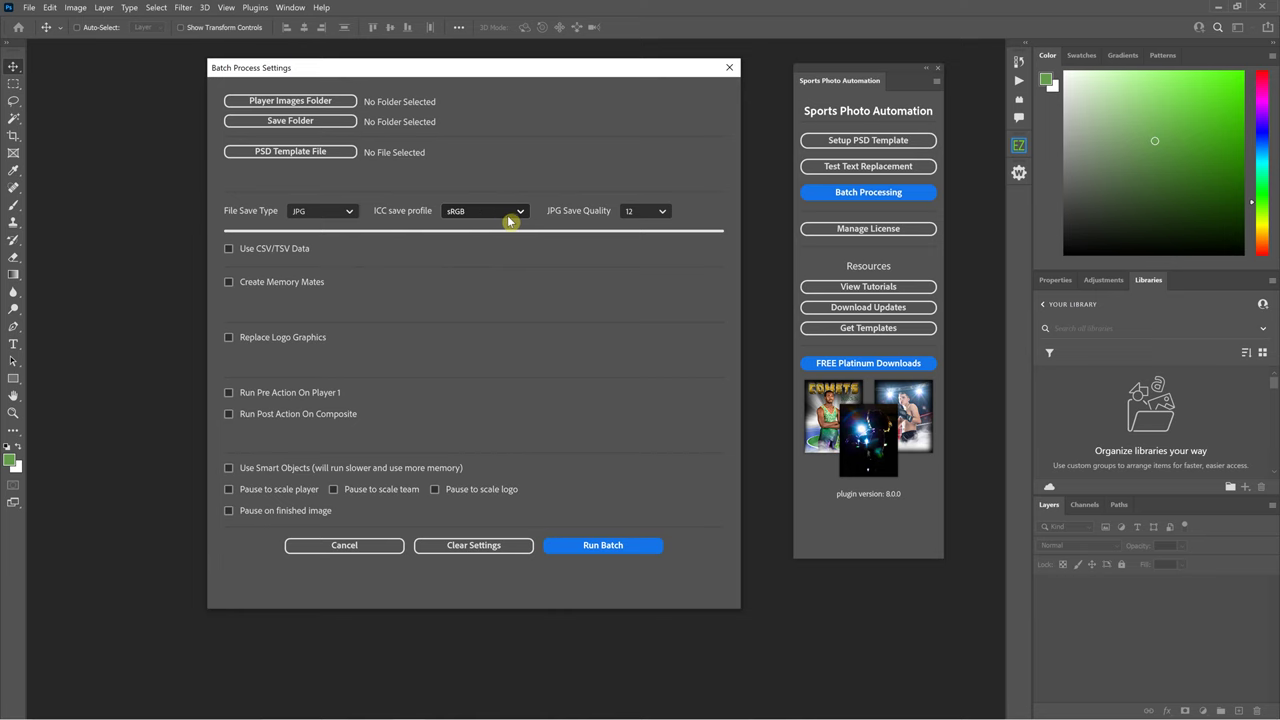
click(474, 211)
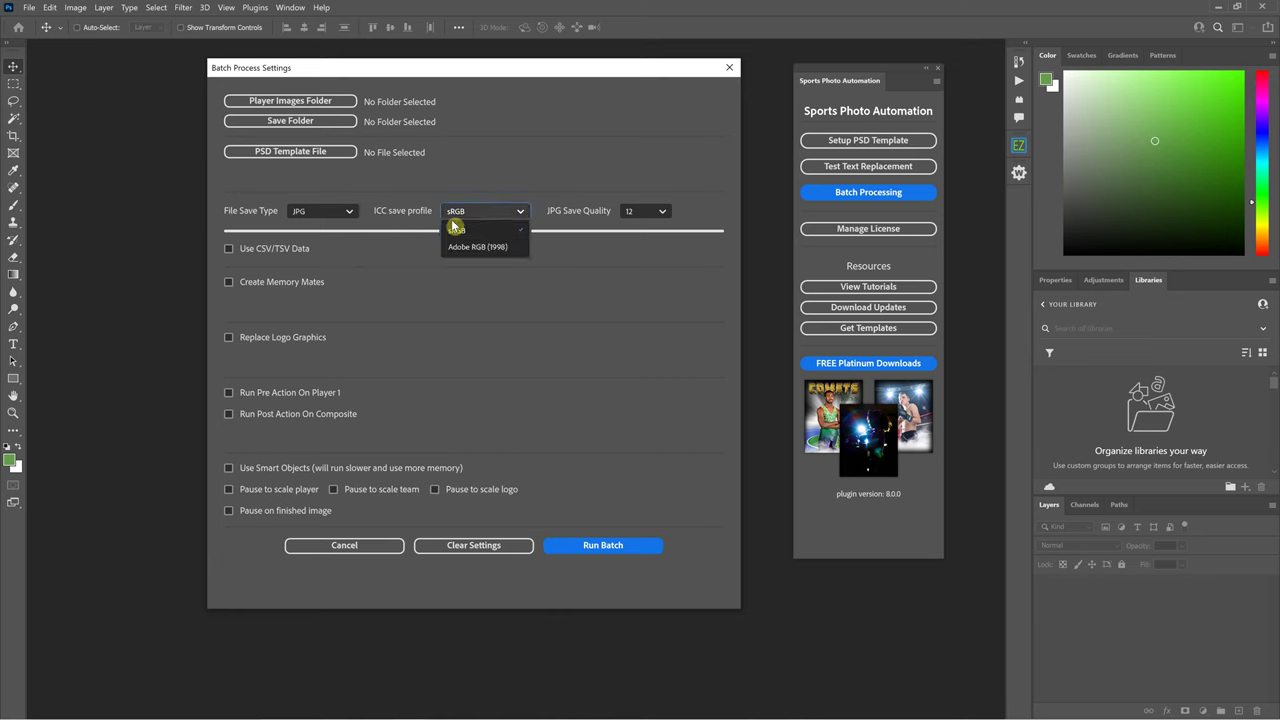
Step: Try the PSD and TIF - all layers file save types and return to JPG
click(322, 212)
click(328, 246)
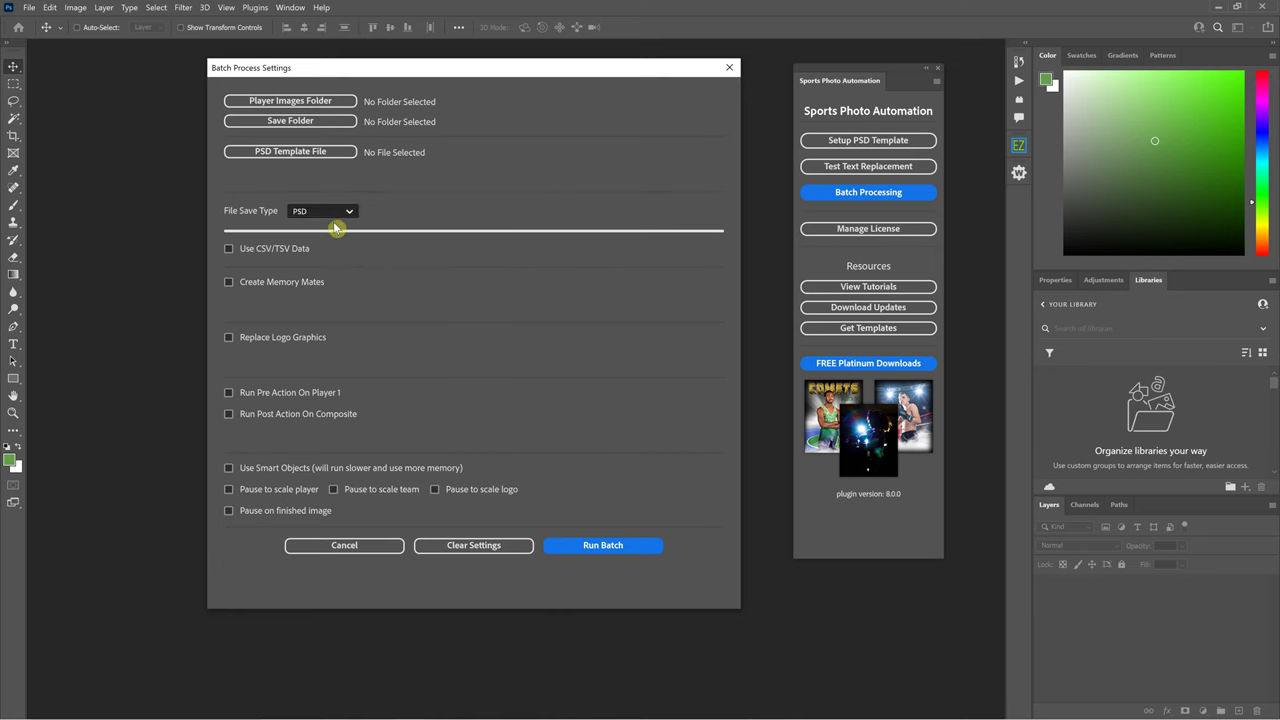
click(334, 211)
click(322, 282)
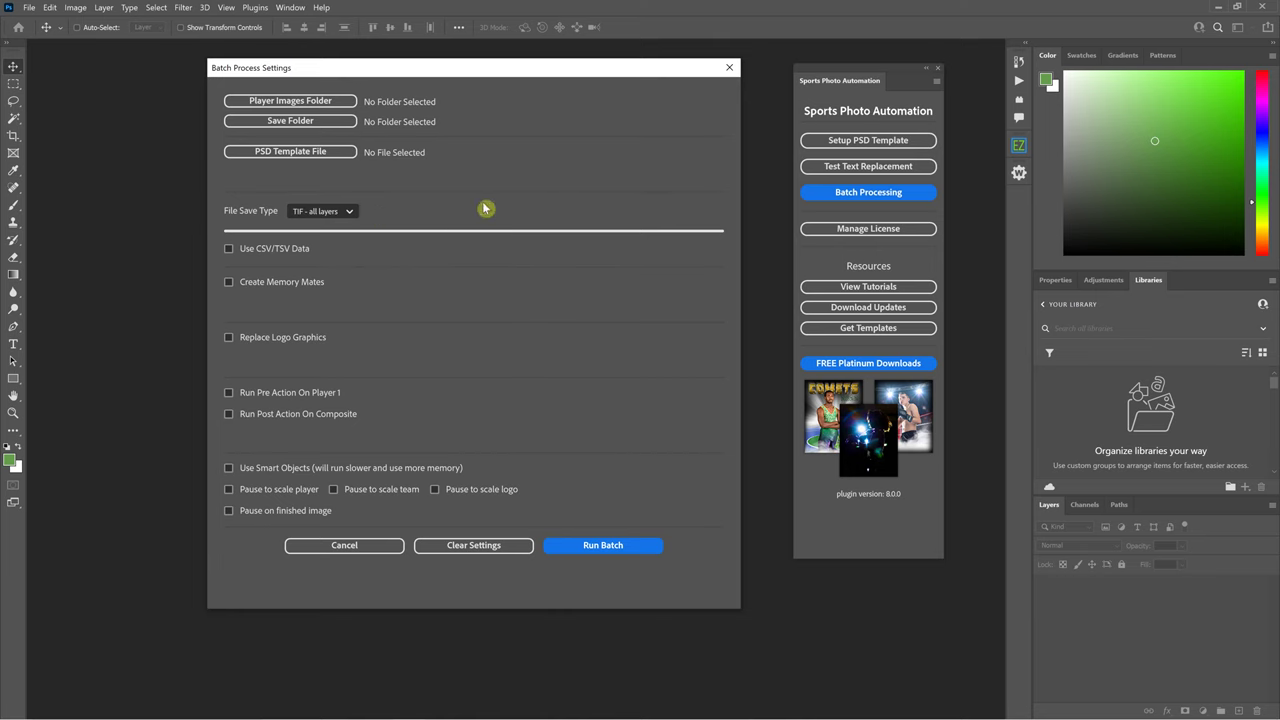
click(344, 212)
click(328, 248)
click(336, 211)
click(331, 231)
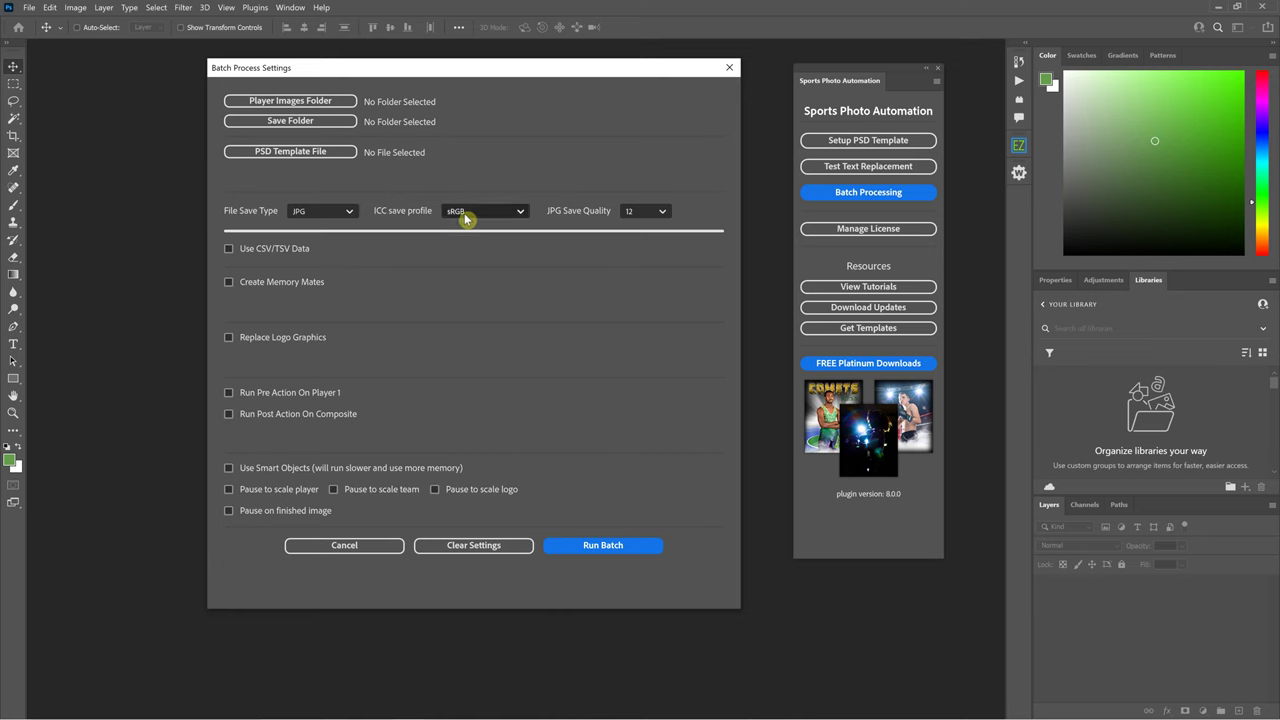
Step: Set the file save type to PSD and close the batch process settings without running the batch
click(330, 216)
click(342, 247)
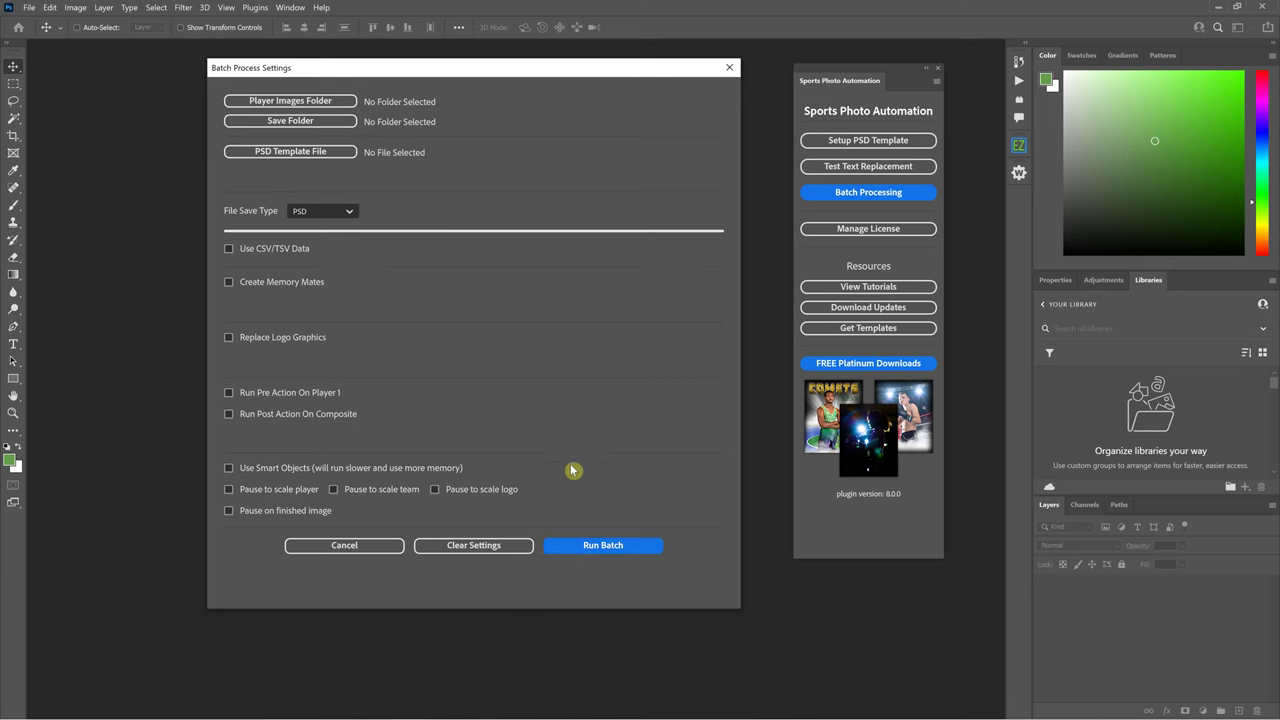
click(352, 552)
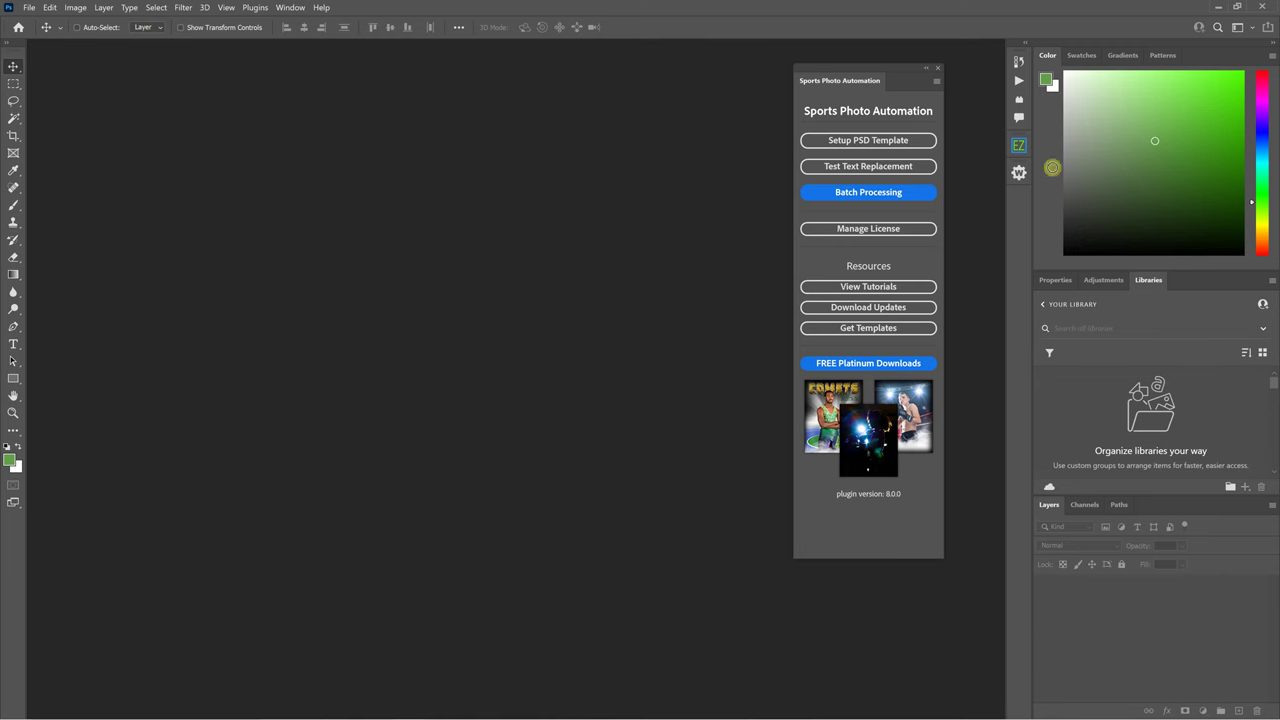
Step: Hide all workspace panels, reopen only the Sports Photo Automation panel and move it toward the workspace edge
key(Tab)
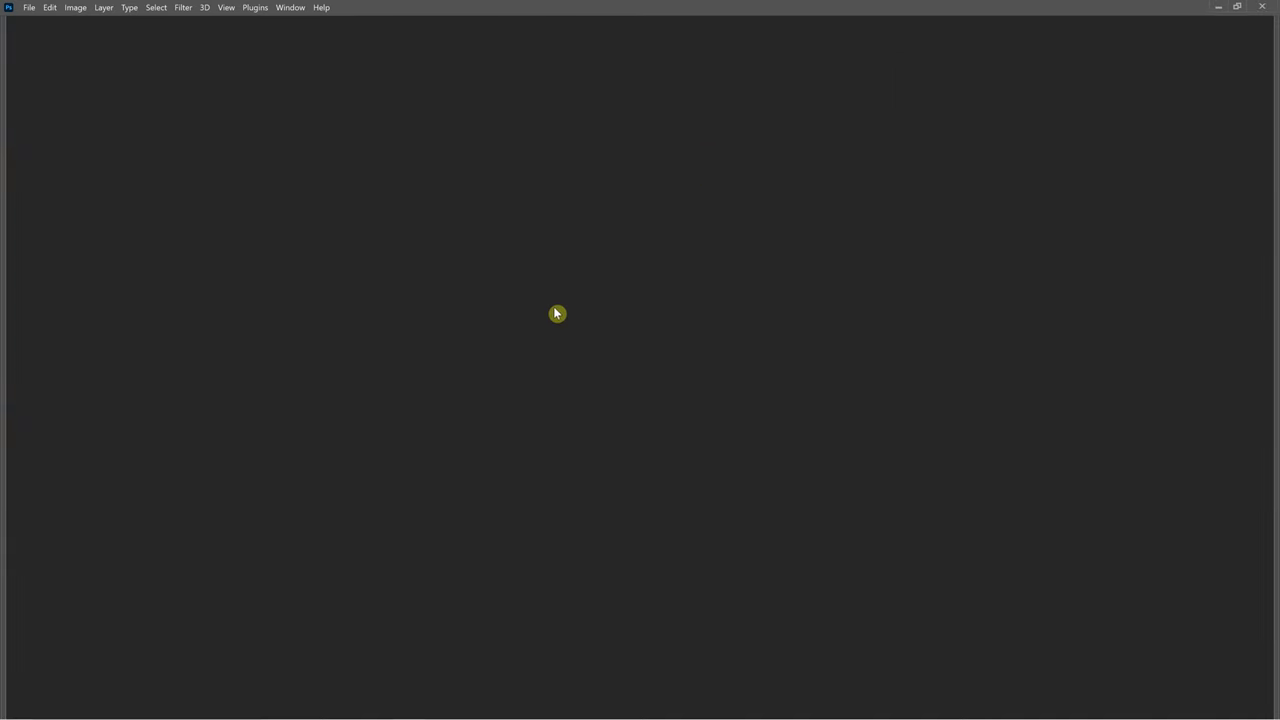
click(257, 9)
mouse_move(290, 153)
click(391, 151)
drag(926, 78, 1181, 80)
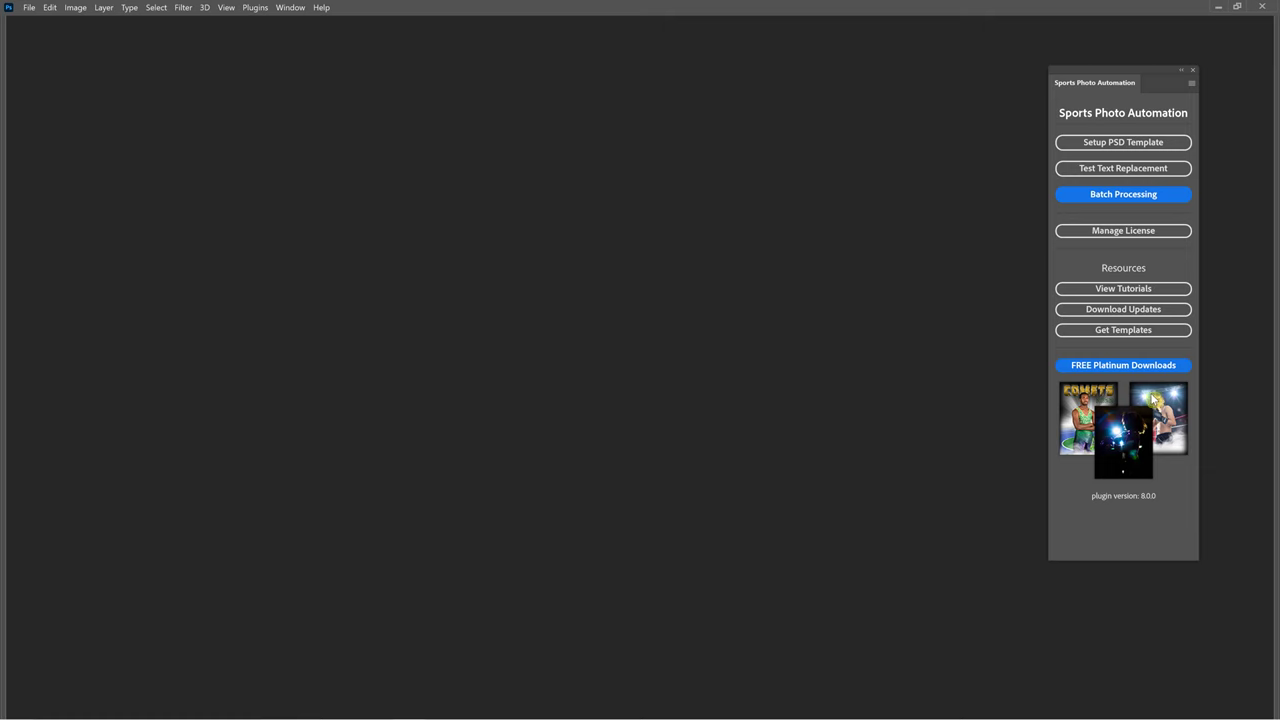
Step: Check the batch process settings with the other panels hidden, and close them without running the batch
click(1123, 201)
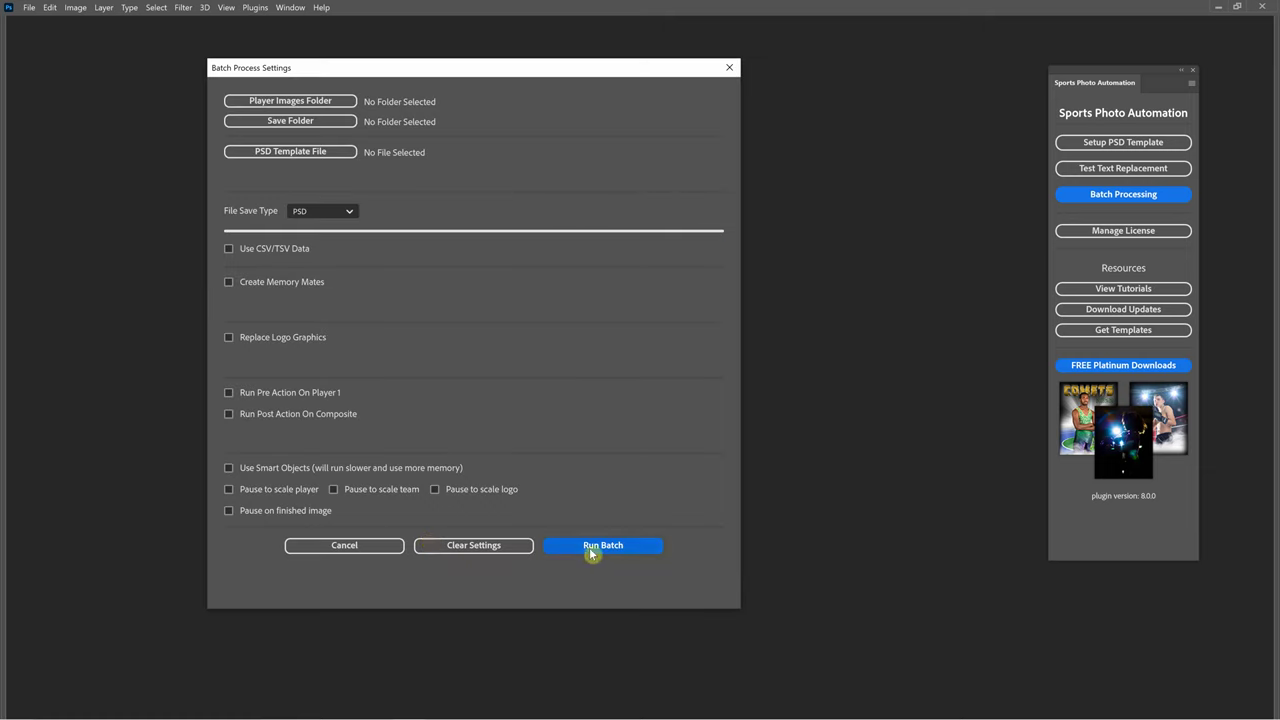
click(390, 547)
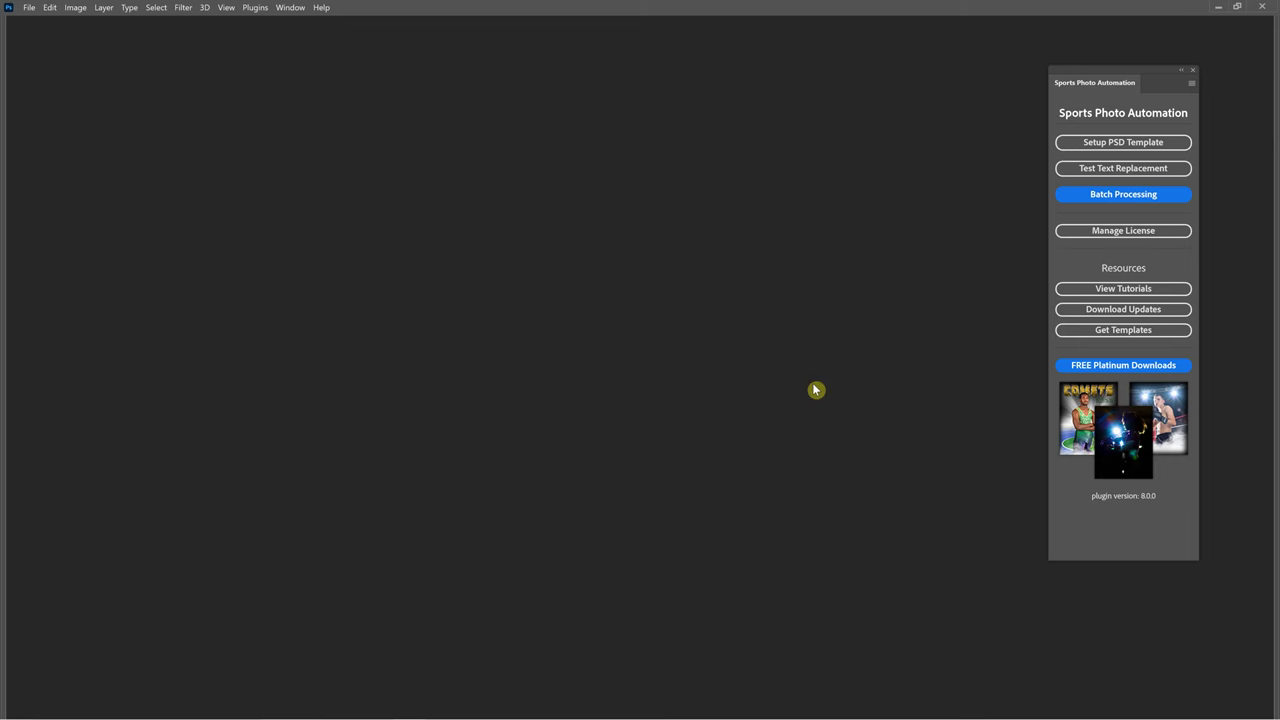
Step: Restore the hidden workspace panels and reposition the Sports Photo Automation panel in the empty canvas area beside the docked panels
key(Tab)
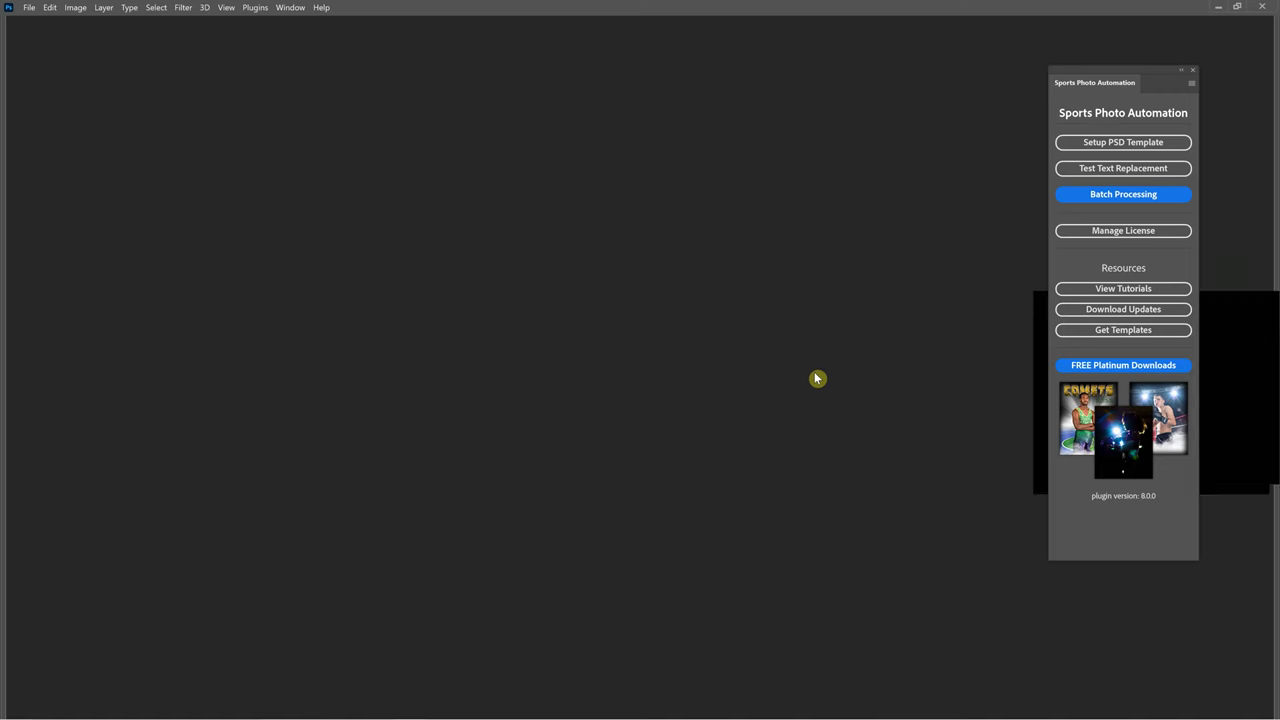
drag(1148, 80, 883, 85)
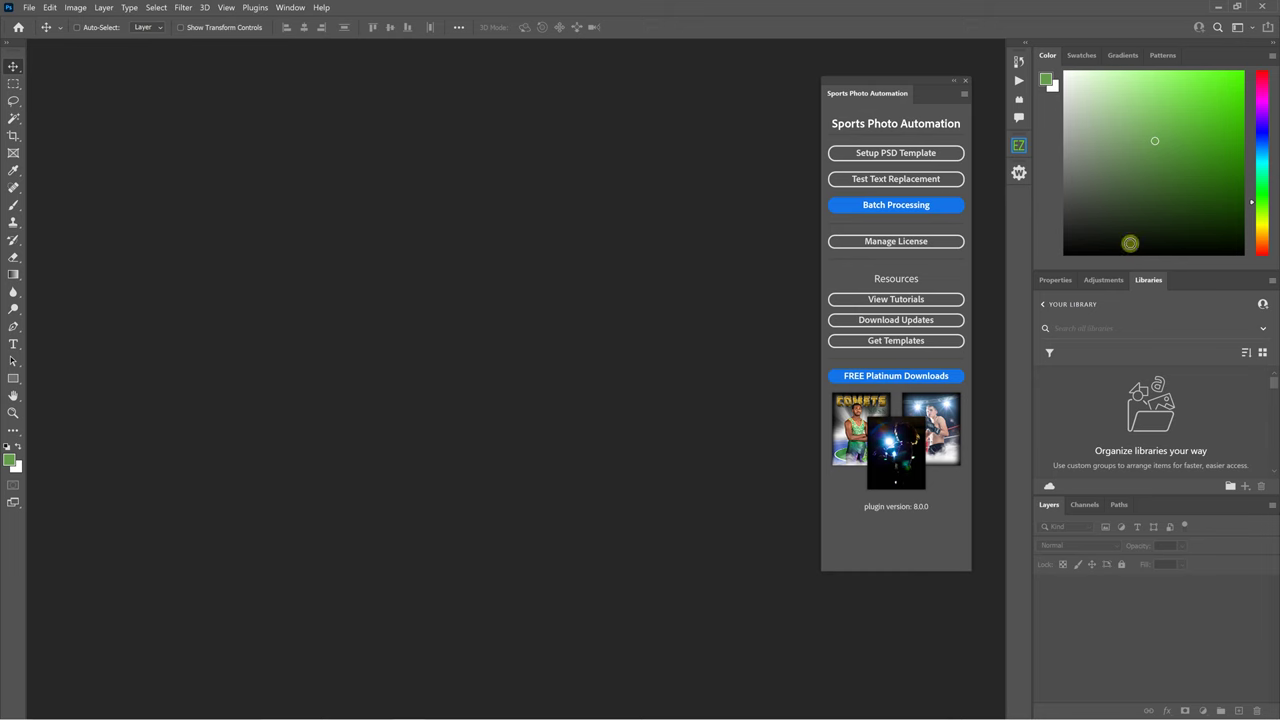
drag(926, 90, 865, 98)
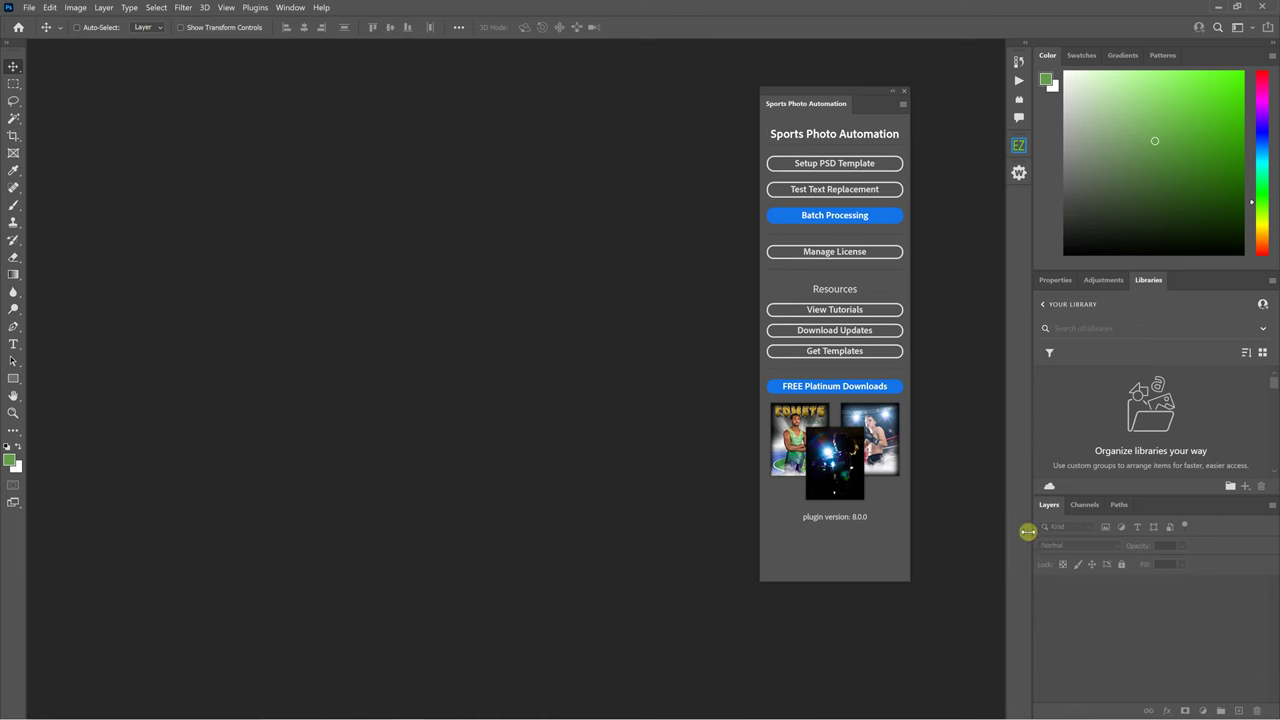
mouse_move(838, 100)
mouse_down()
mouse_move(904, 90)
mouse_move(842, 96)
mouse_up()
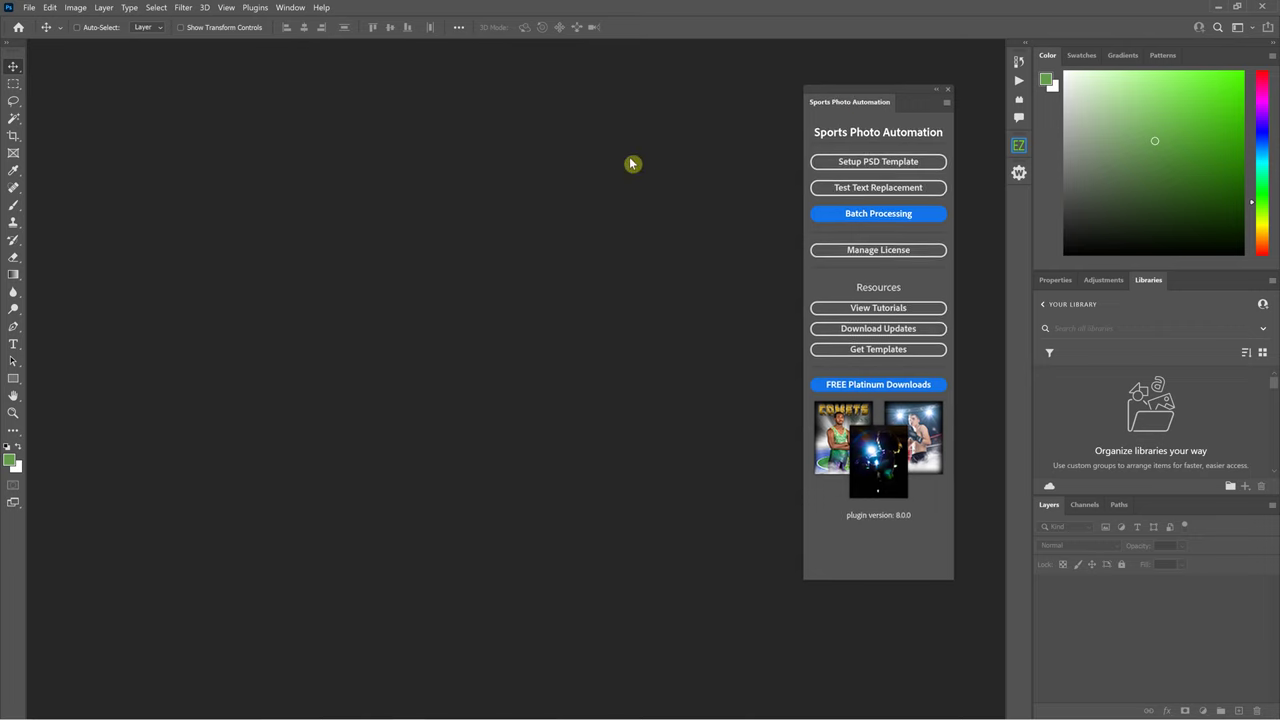
key(Tab)
key(Tab)
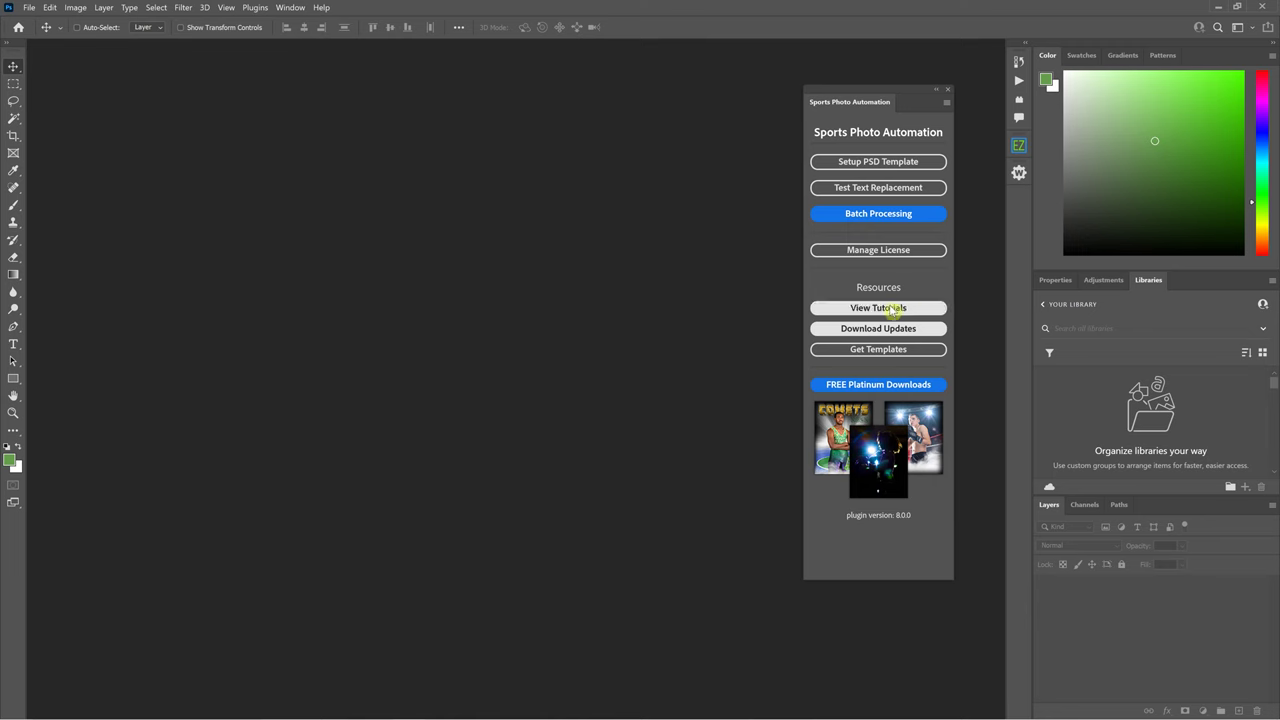
Step: Reposition the Sports Photo Automation panel slightly, check its PSD template setup options and return to its home menu
drag(897, 101, 876, 111)
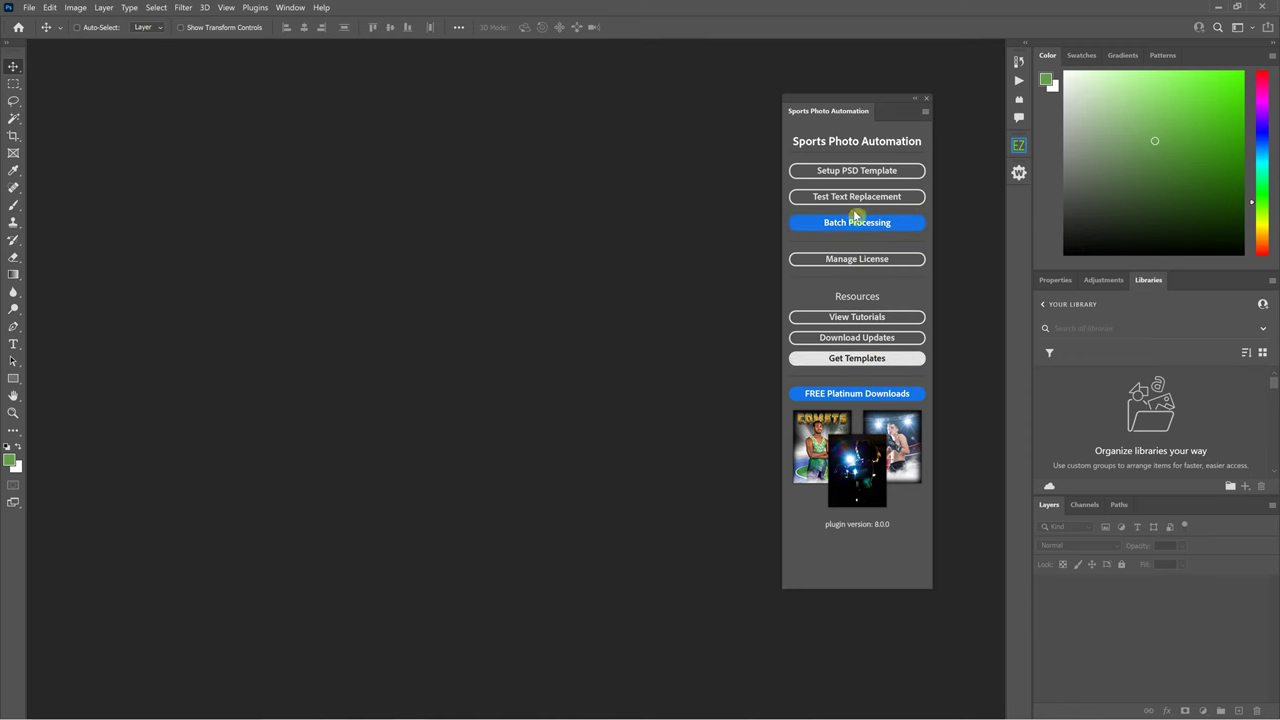
click(866, 170)
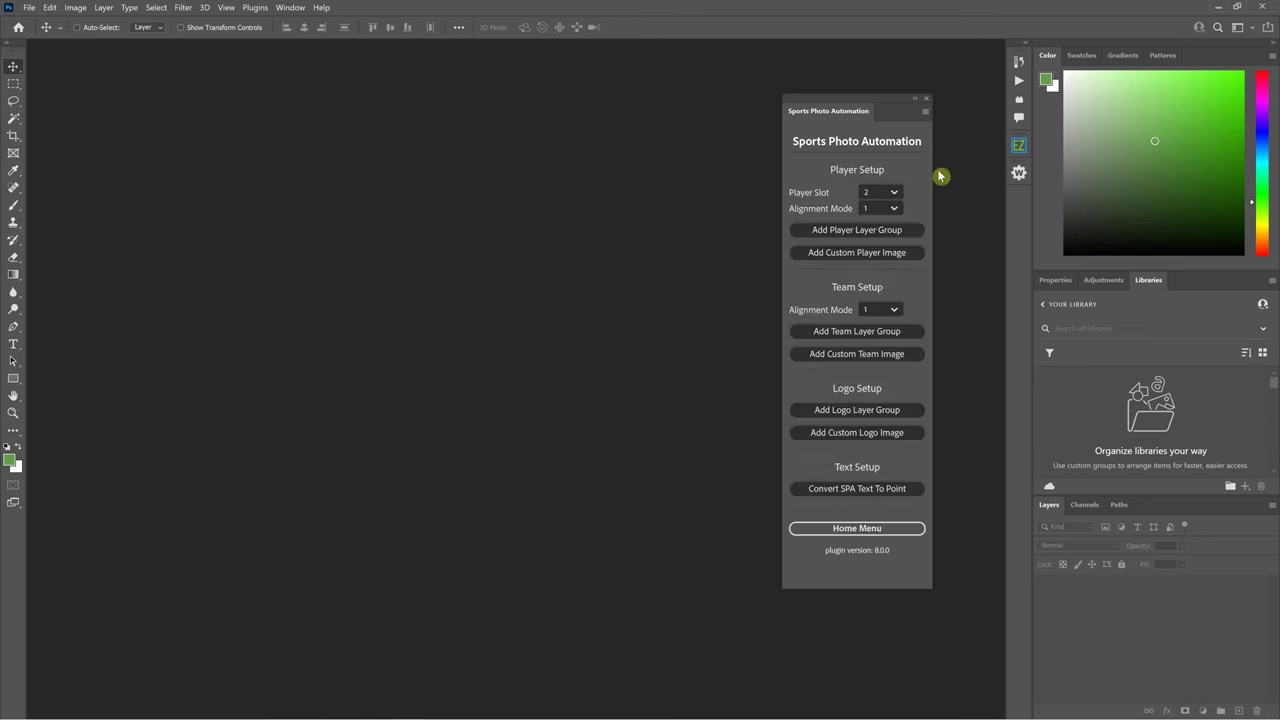
click(874, 528)
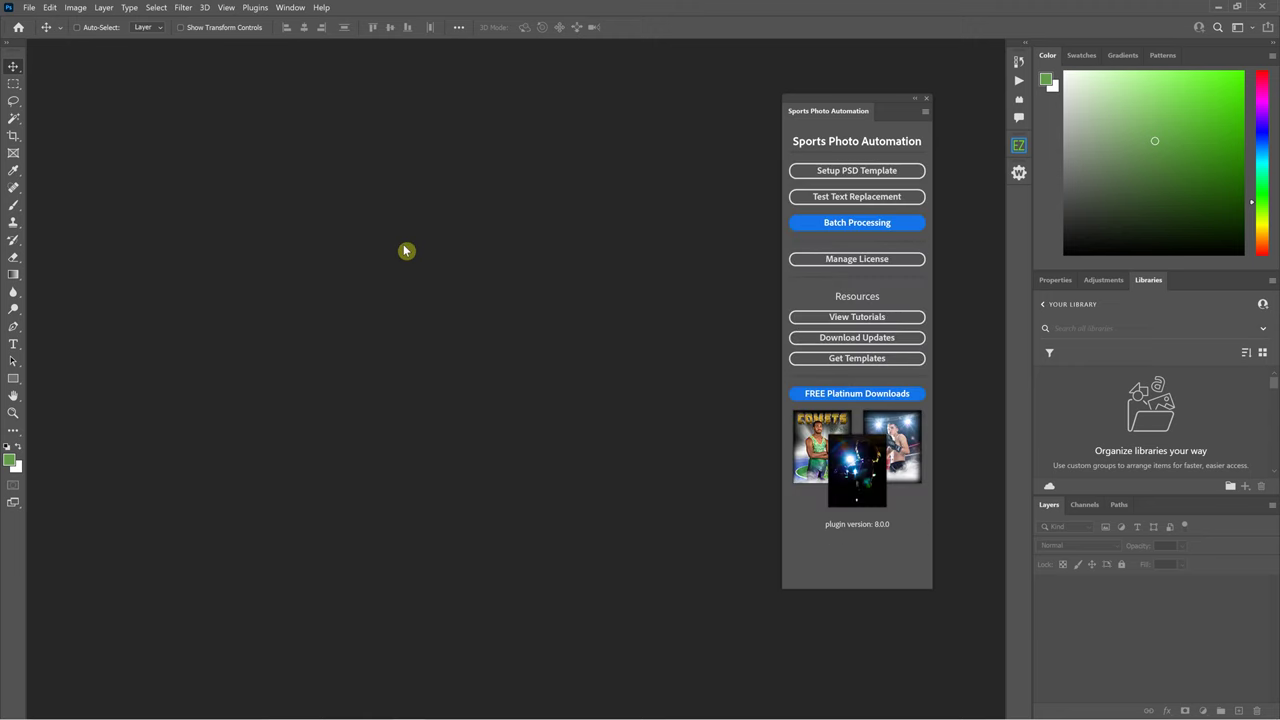
Step: Hide and restore all workspace panels twice, activating the Brush tool between the two toggles
key(Tab)
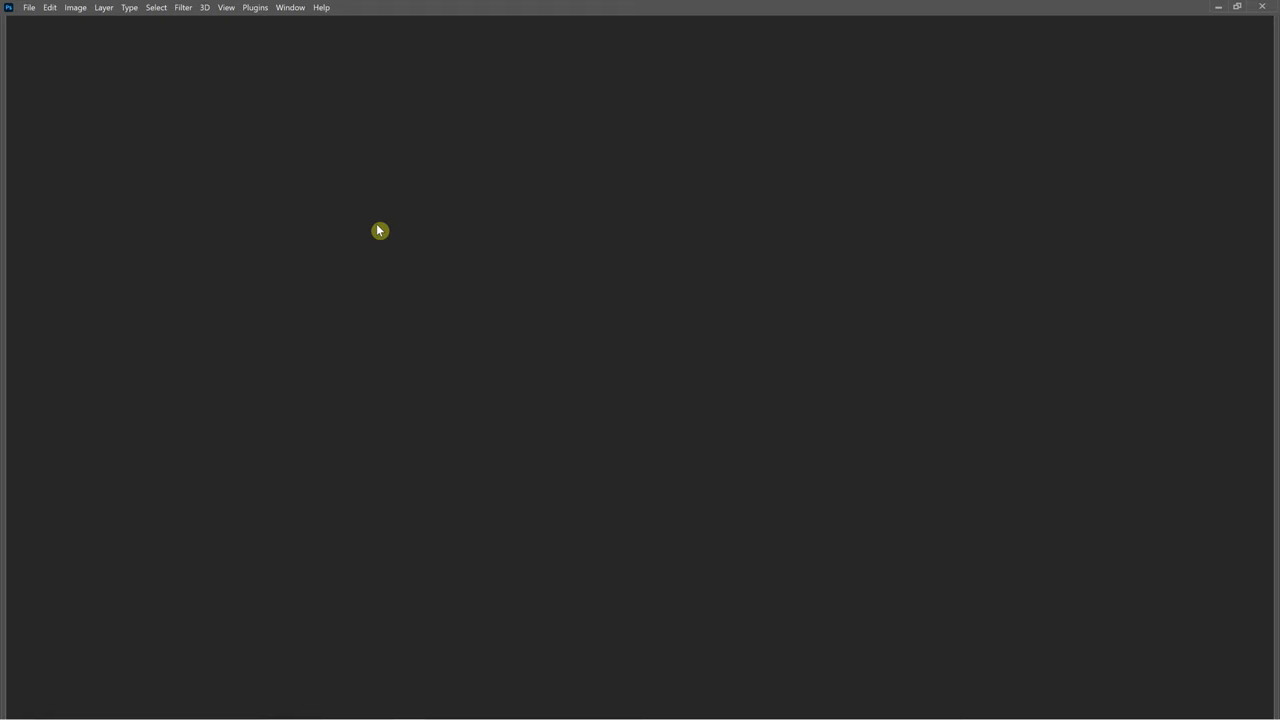
key(Tab)
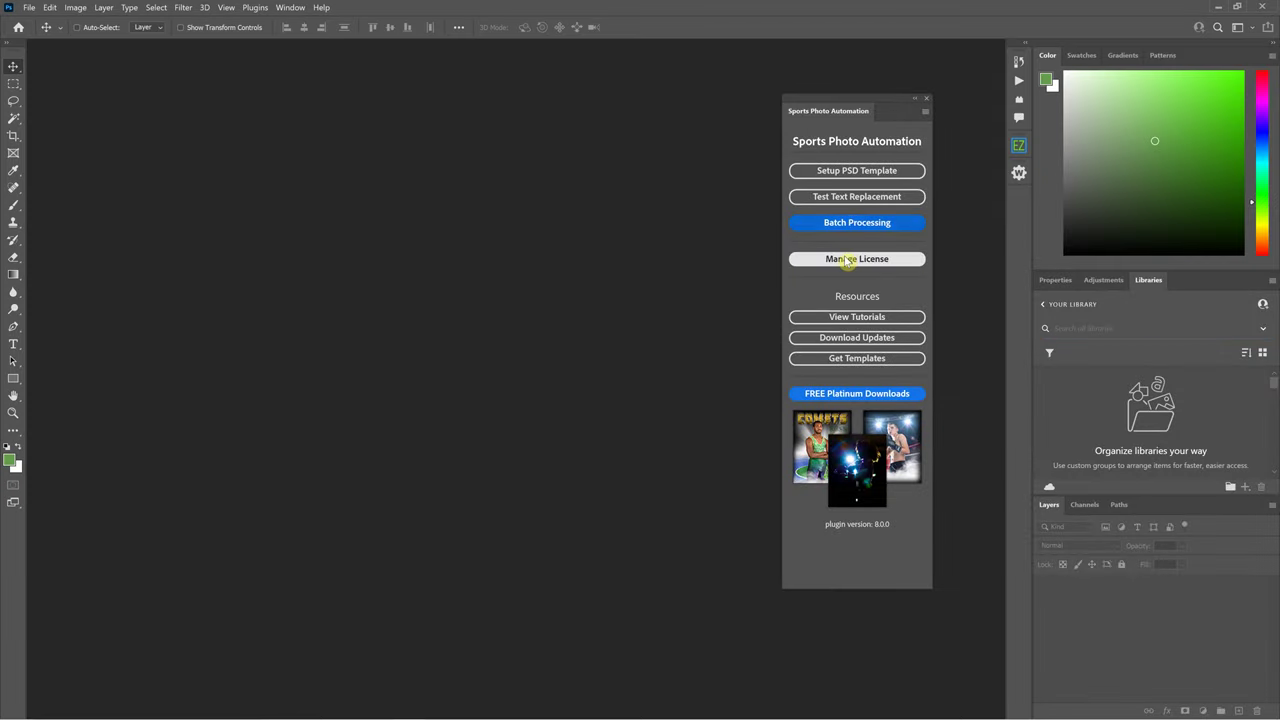
click(15, 208)
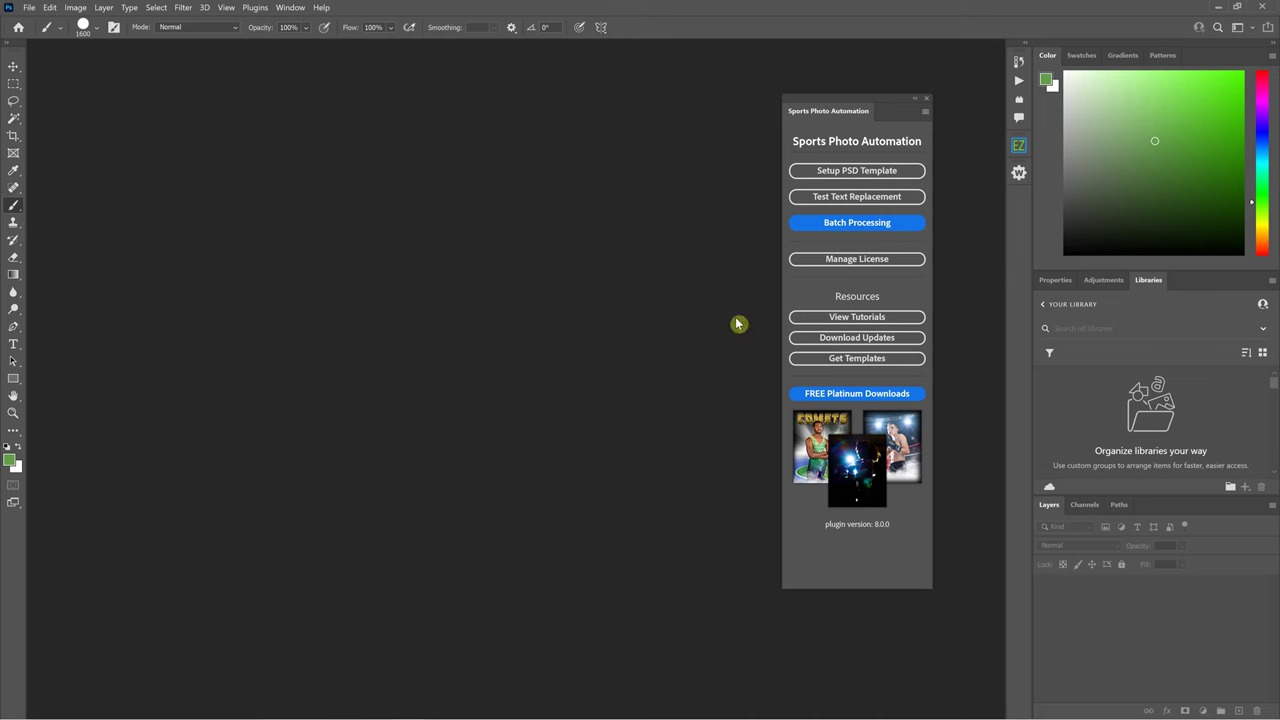
key(Tab)
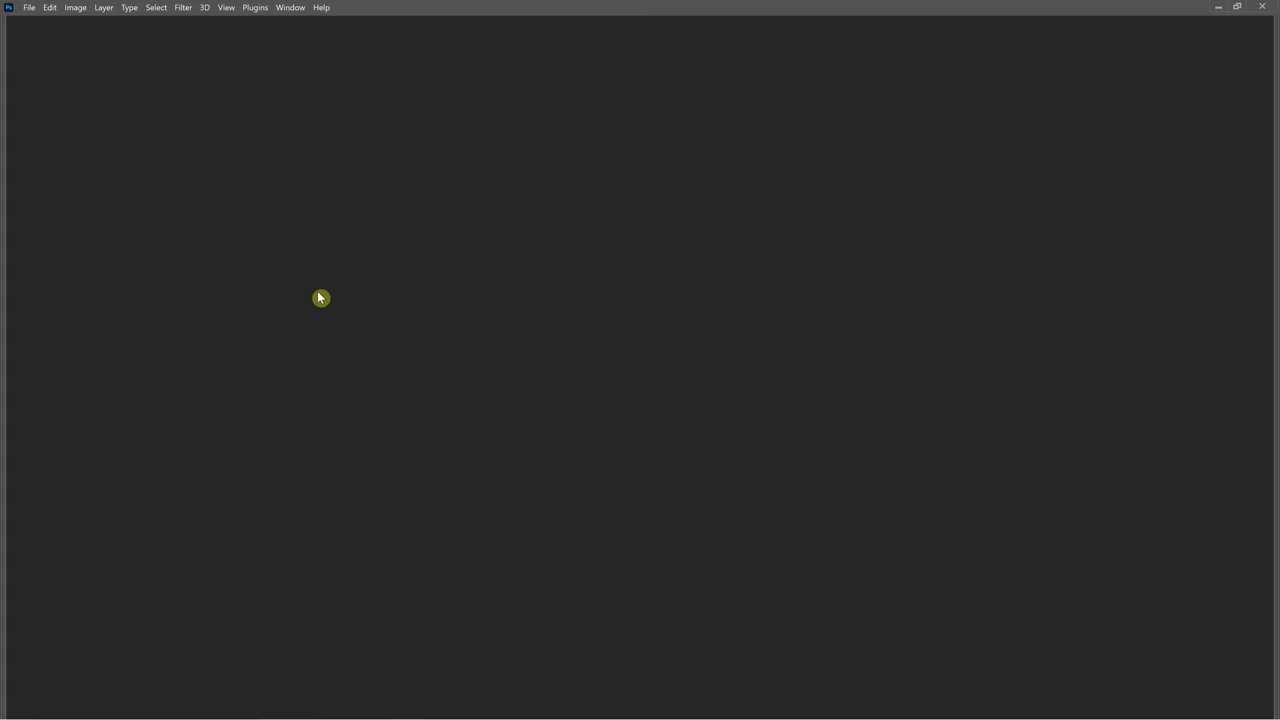
key(Tab)
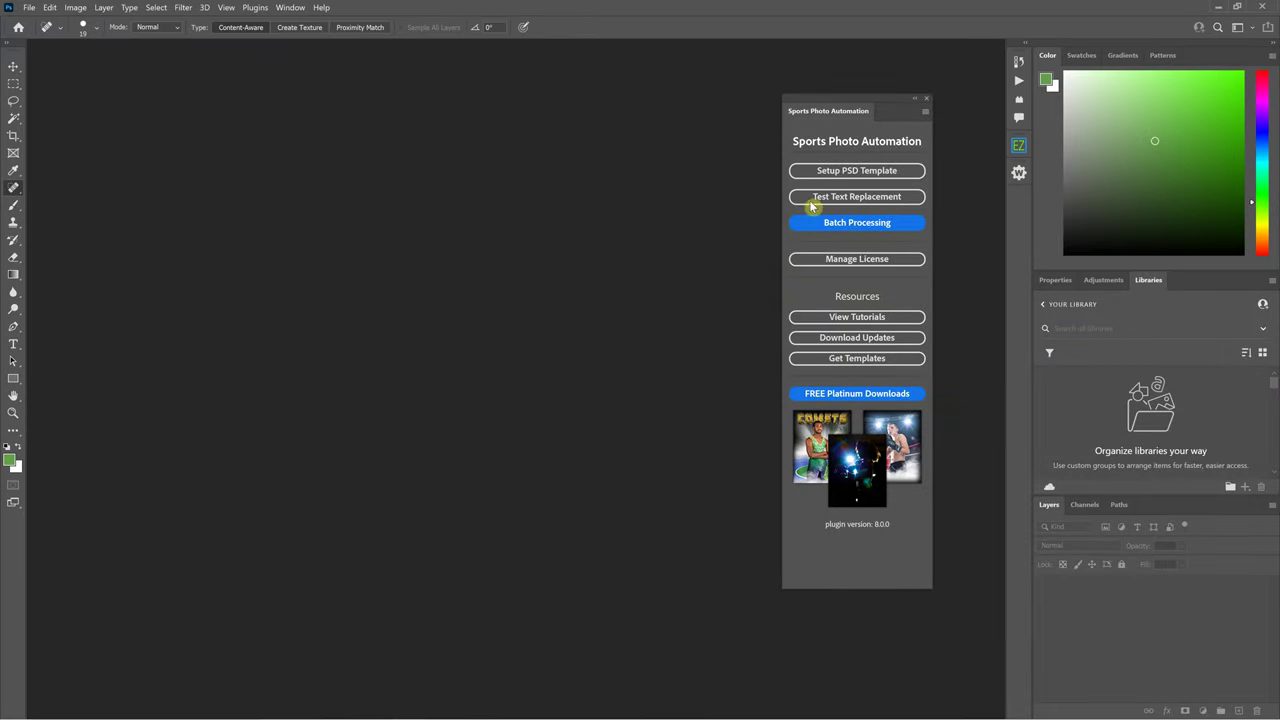
Step: Hide all workspace panels and reopen only the Sports Photo Automation panel
key(Tab)
click(287, 8)
mouse_move(255, 8)
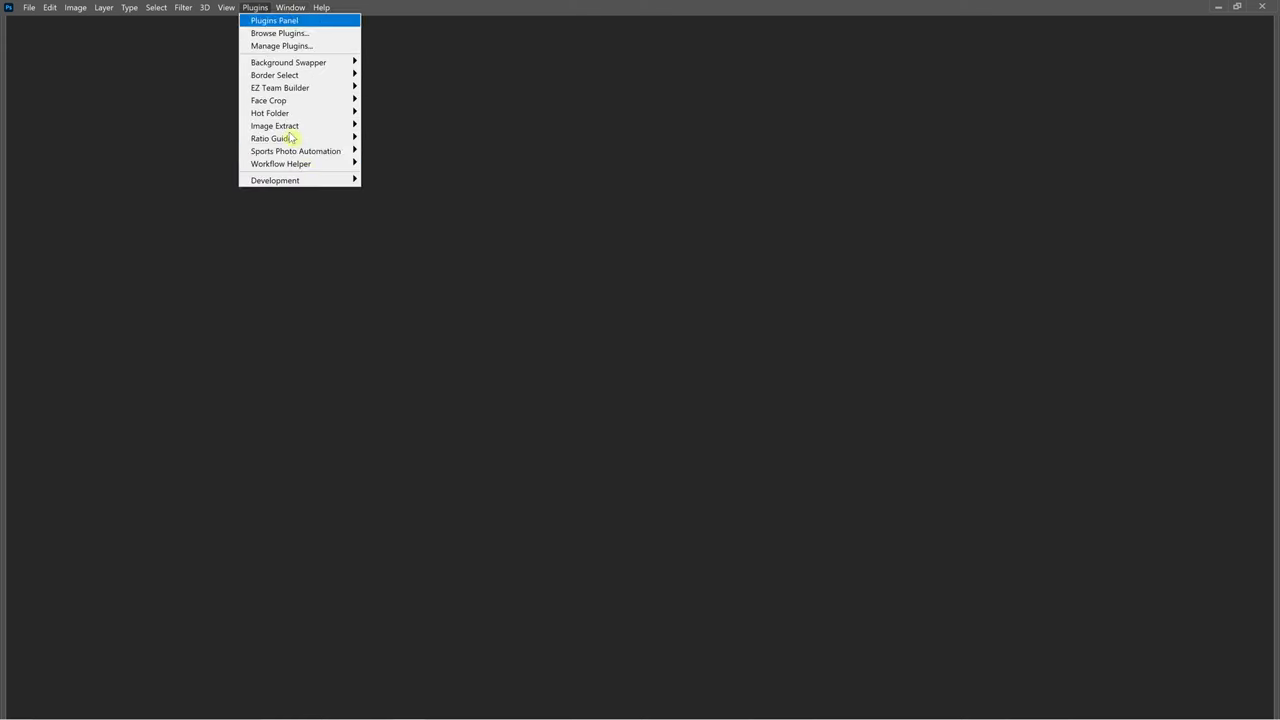
mouse_move(300, 151)
click(385, 151)
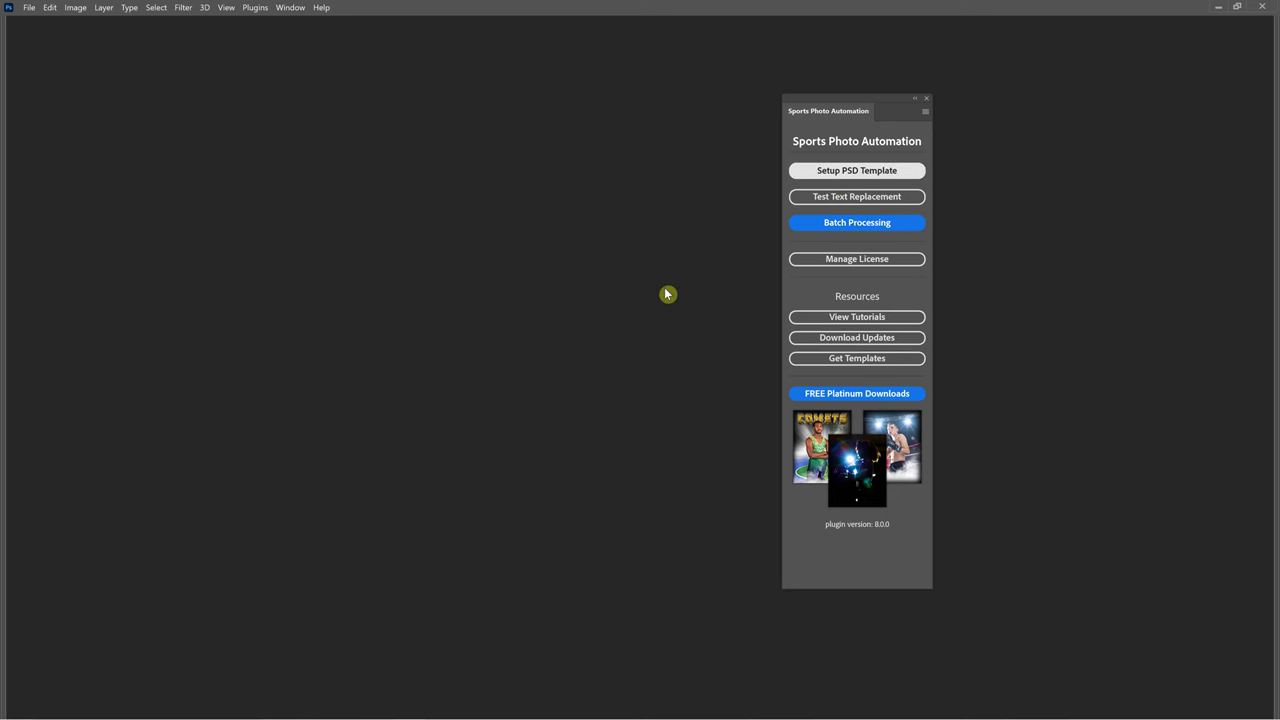
Step: Check the text replacement form with the other panels hidden, close it without replacing text, and restore the workspace panels
click(857, 199)
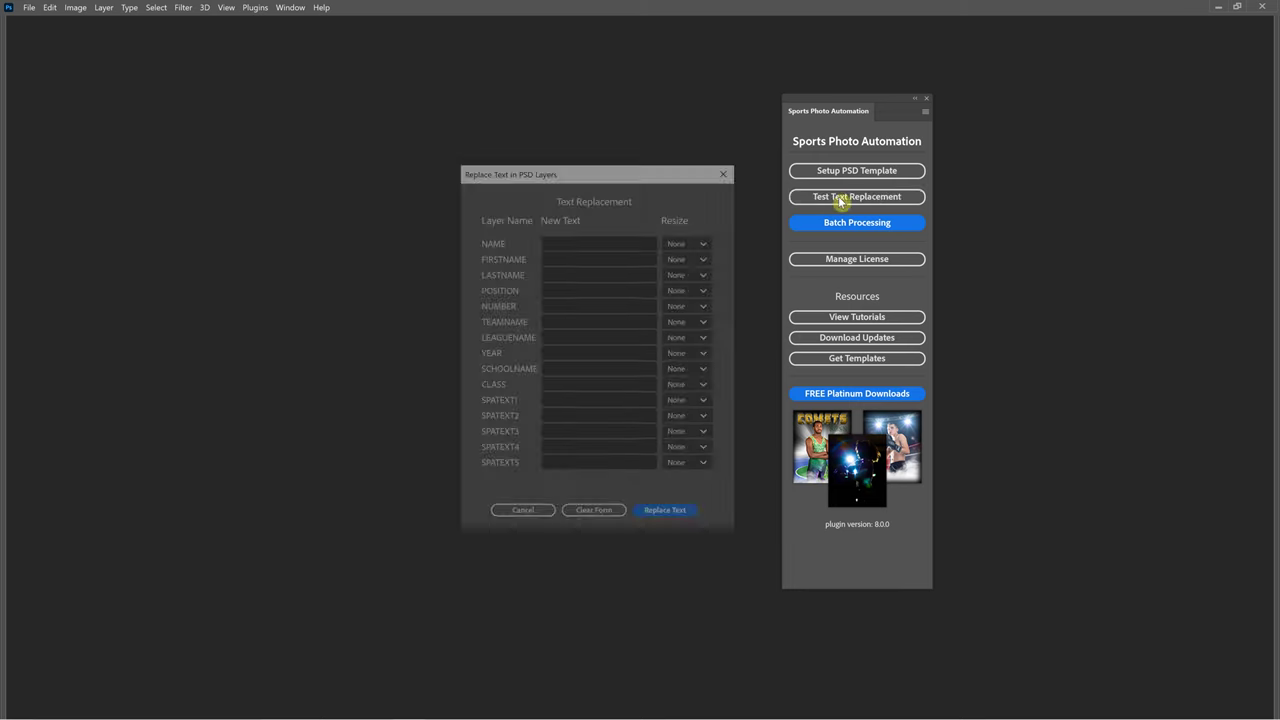
click(729, 172)
key(Tab)
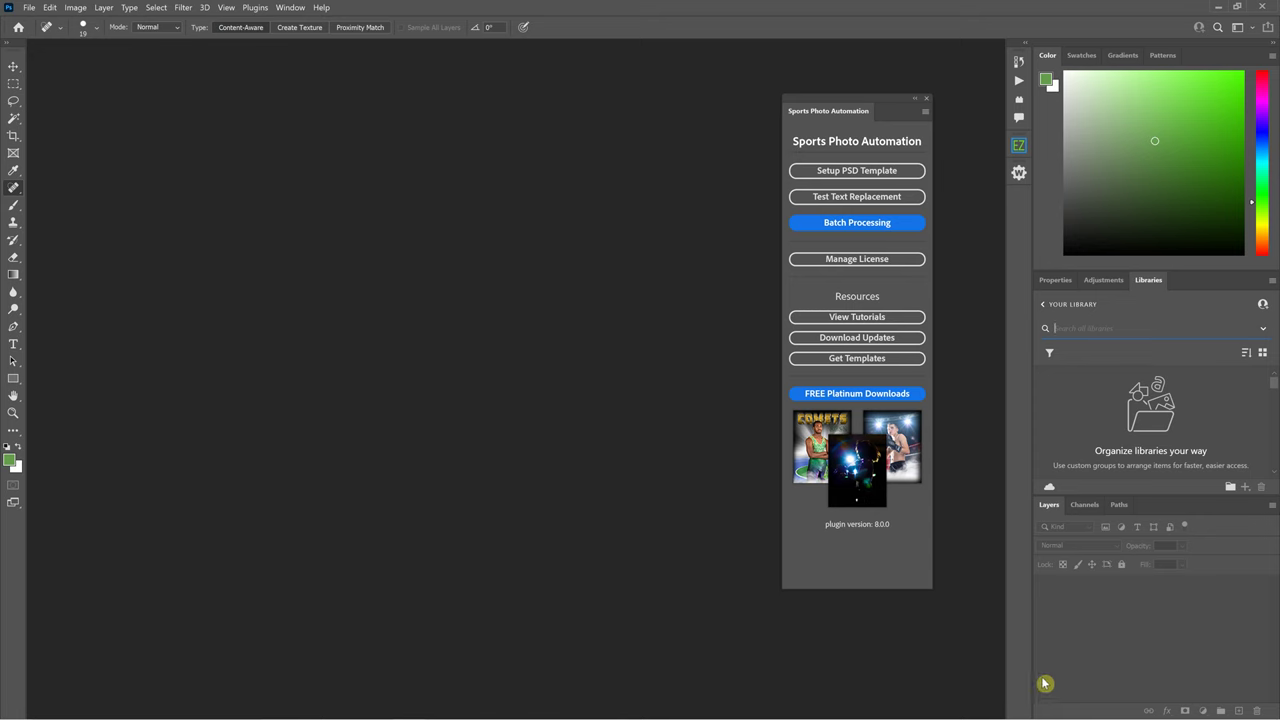
Step: Move the Sports Photo Automation panel closer to the docked panels, and hide every panel except it
drag(822, 105, 864, 67)
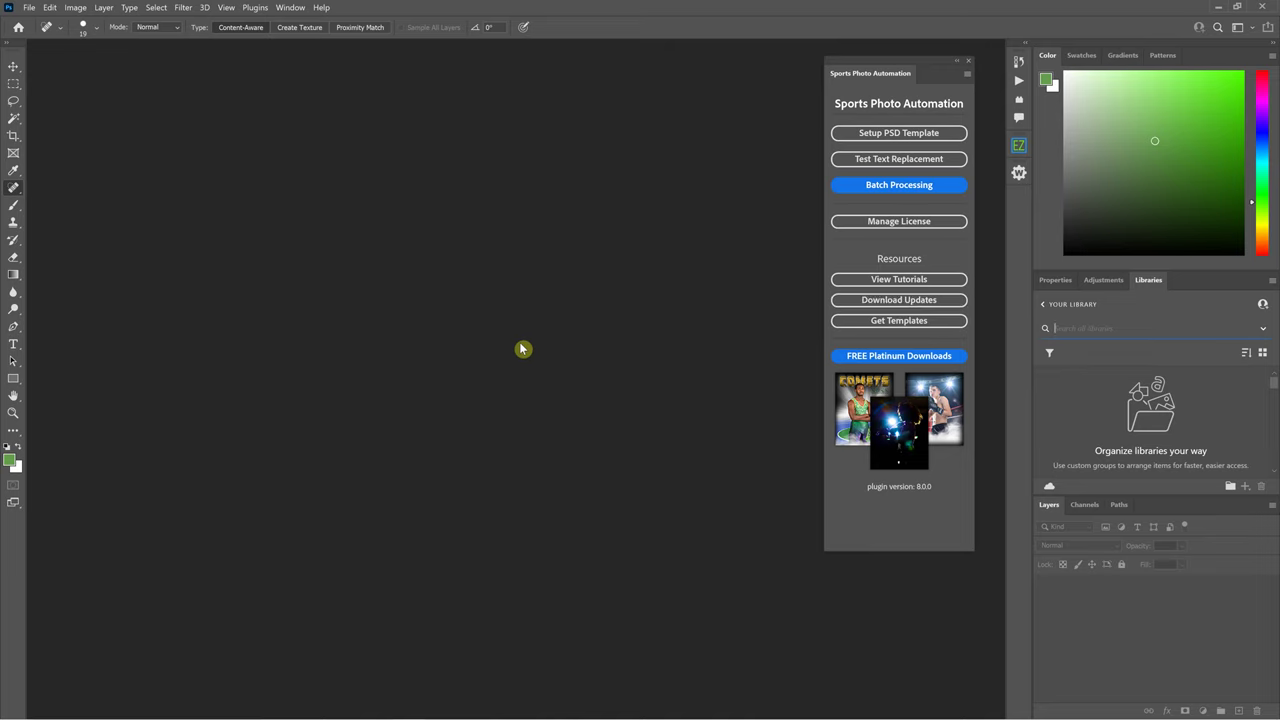
key(Tab)
click(250, 8)
mouse_move(329, 151)
click(410, 150)
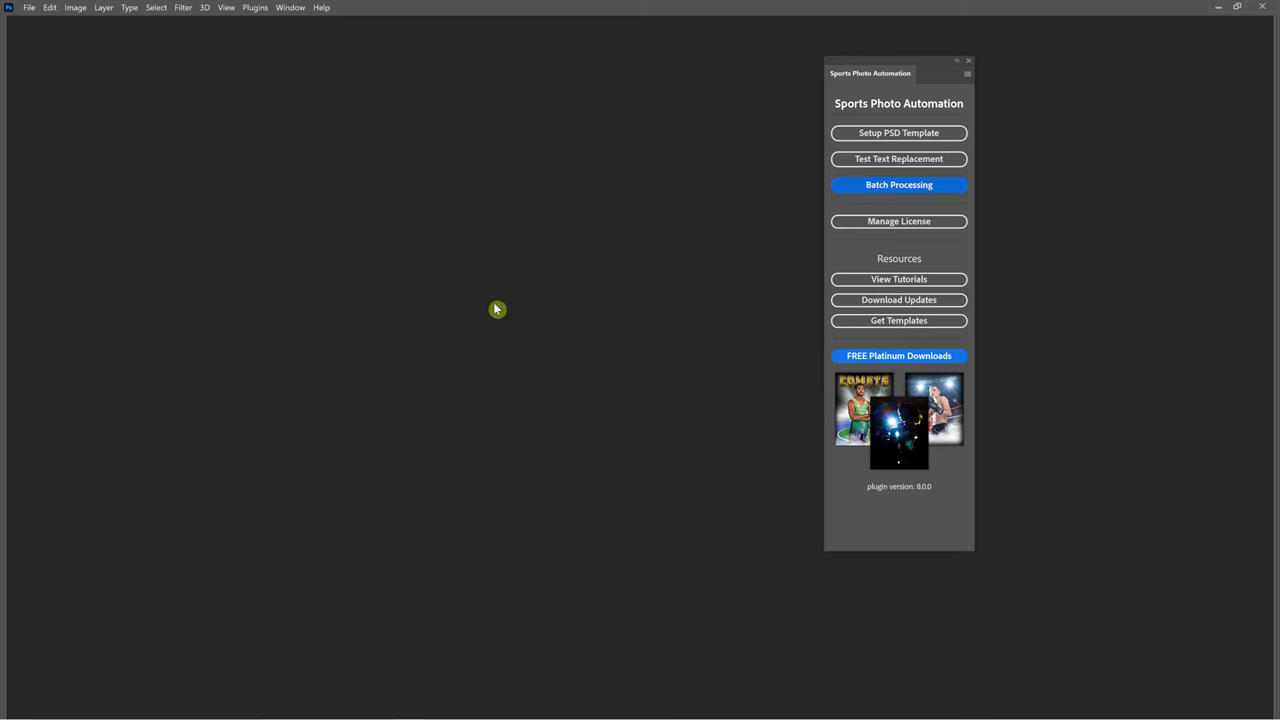
Step: Examine the PSD template setup options, with the workspace panels restored, and return to the plugin's home menu
click(866, 133)
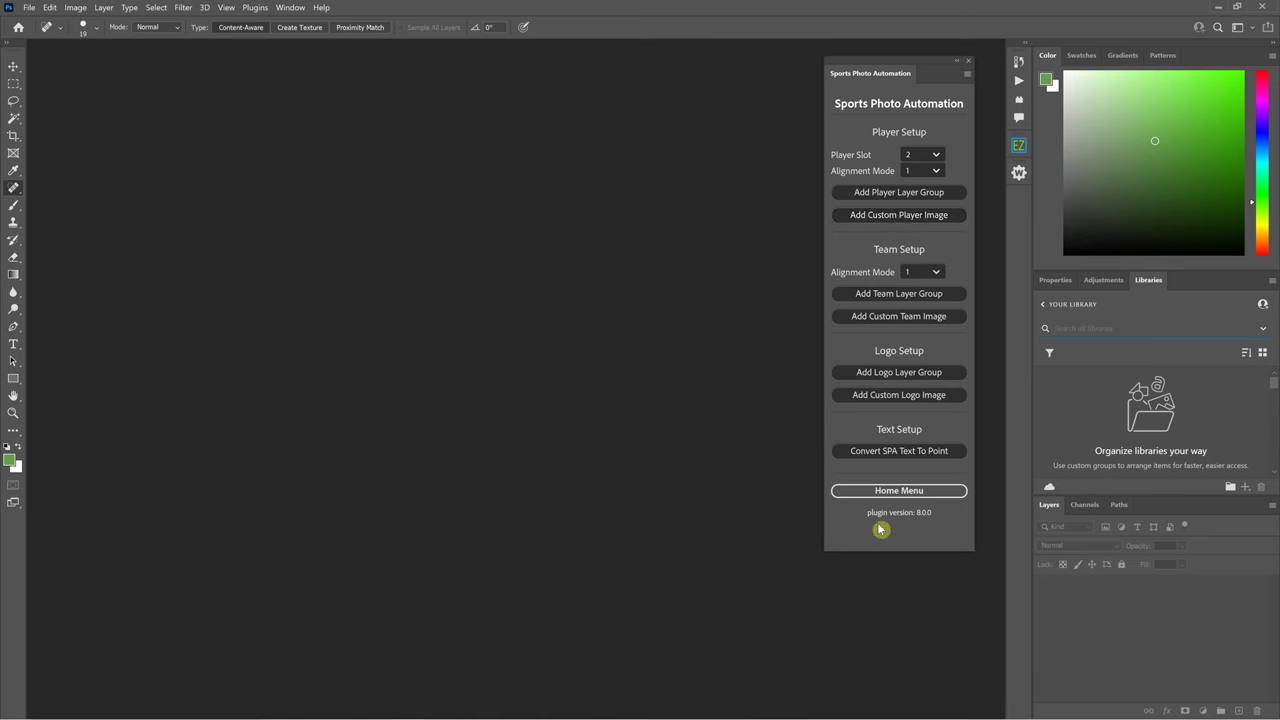
click(890, 492)
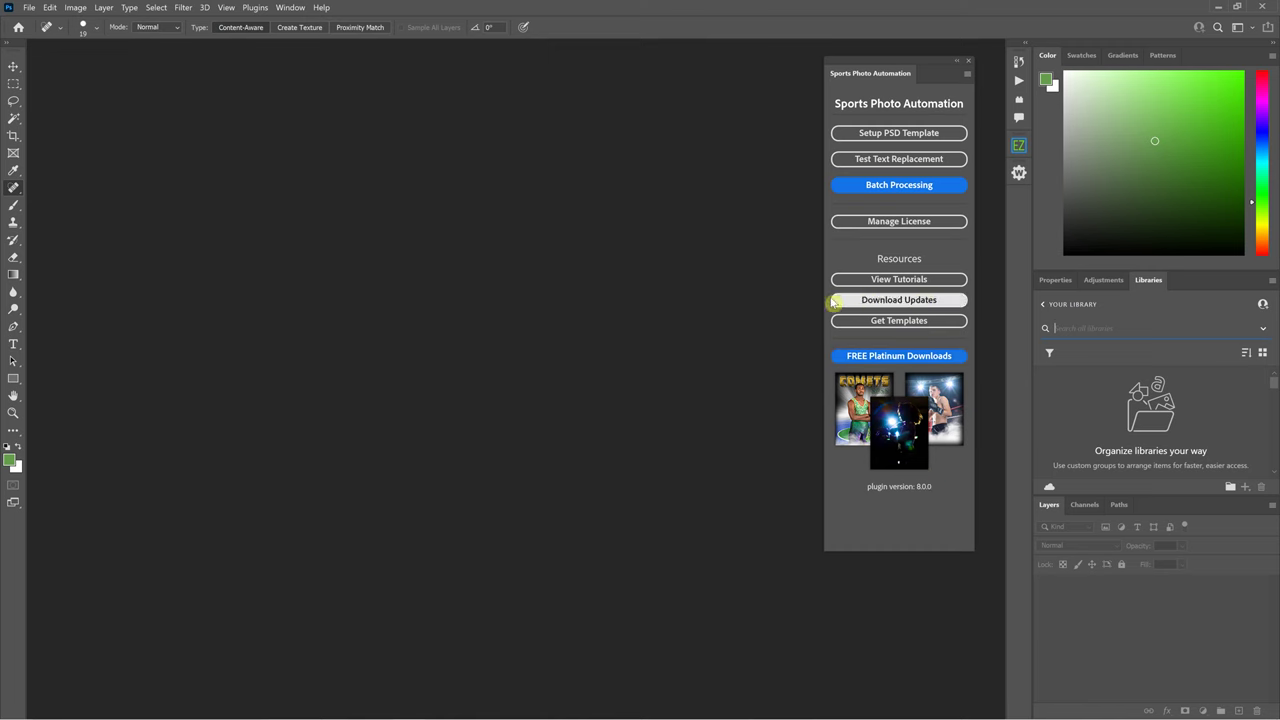
Step: View the plugin's tutorials and updates download web pages in the browser, returning to Photoshop after each
click(893, 279)
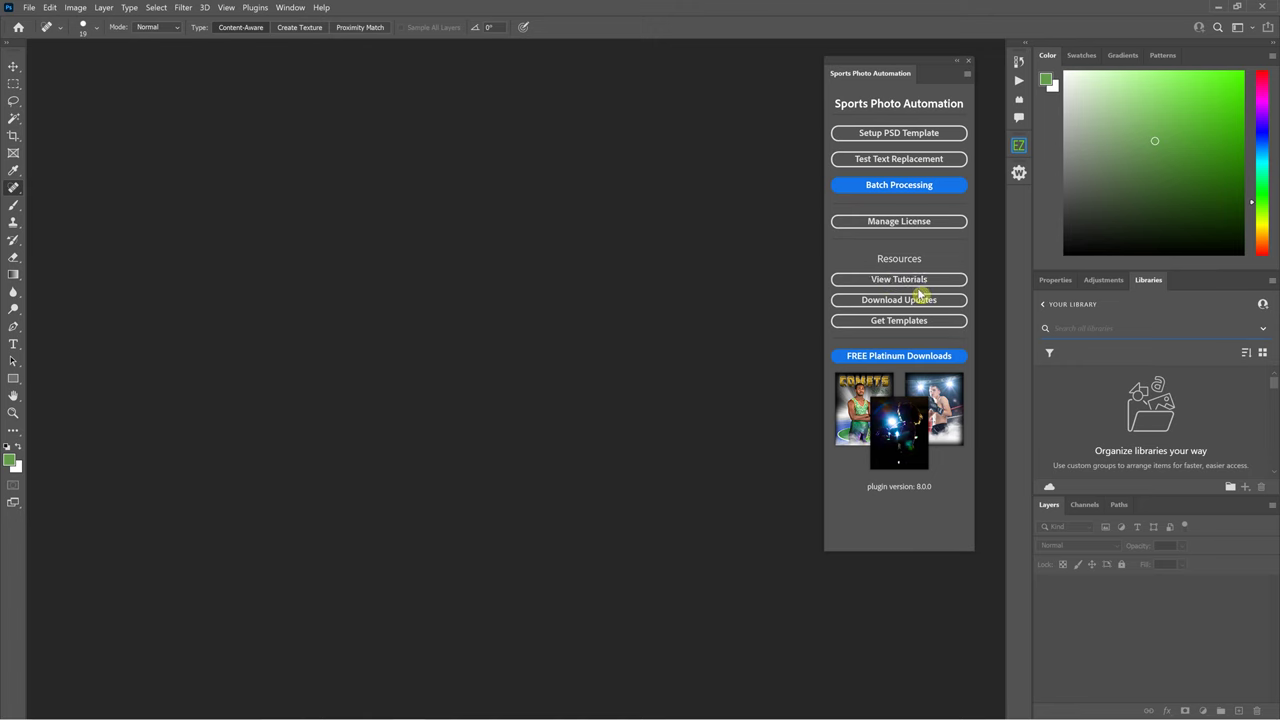
click(914, 285)
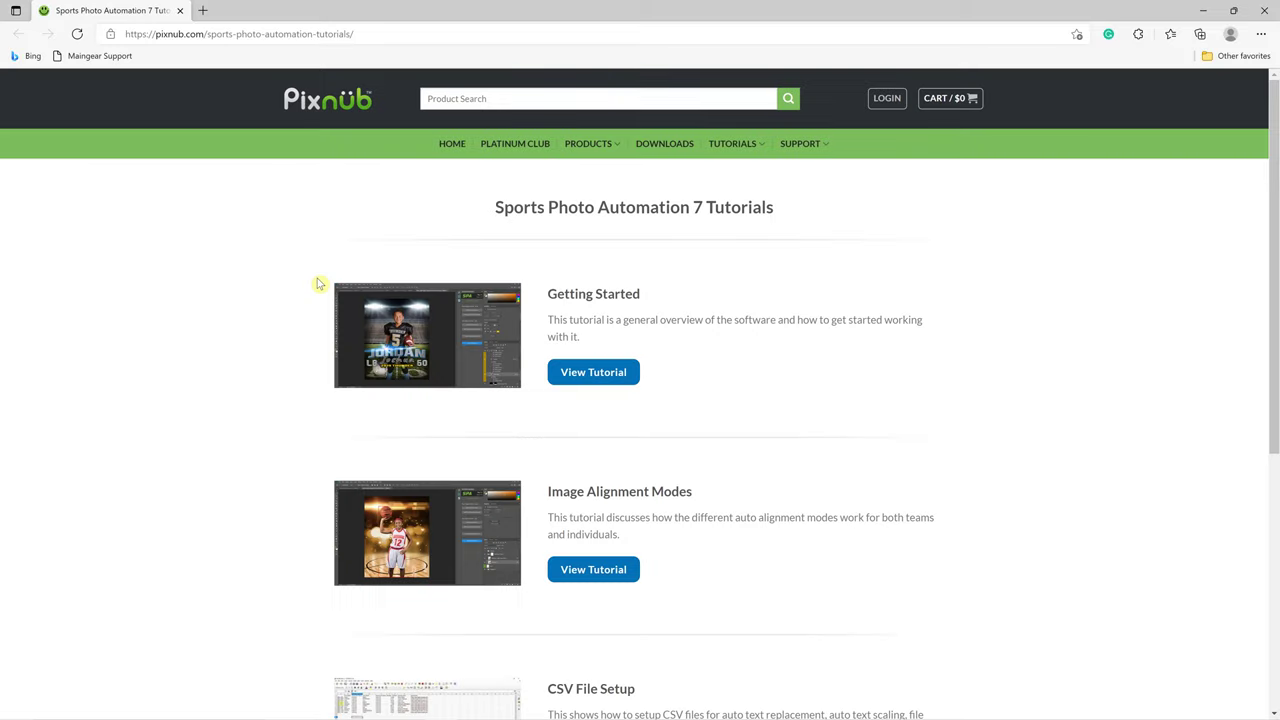
key(alt+Tab)
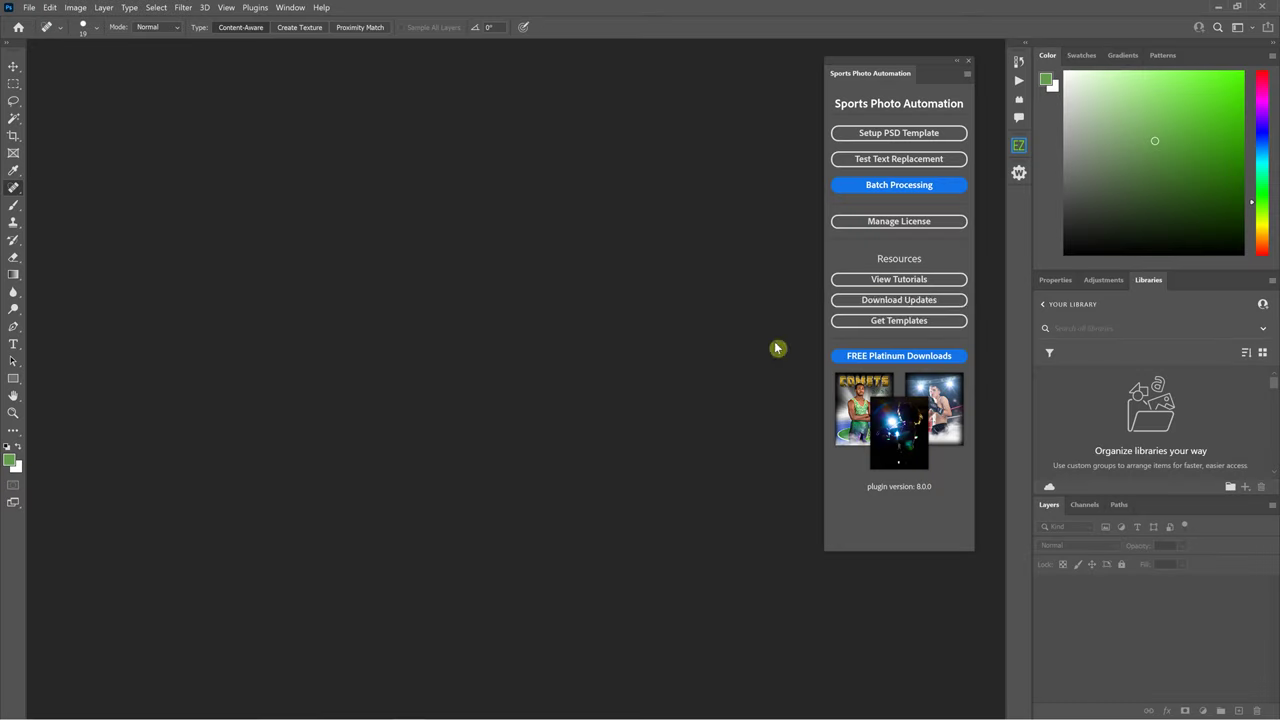
click(873, 304)
key(alt+Tab)
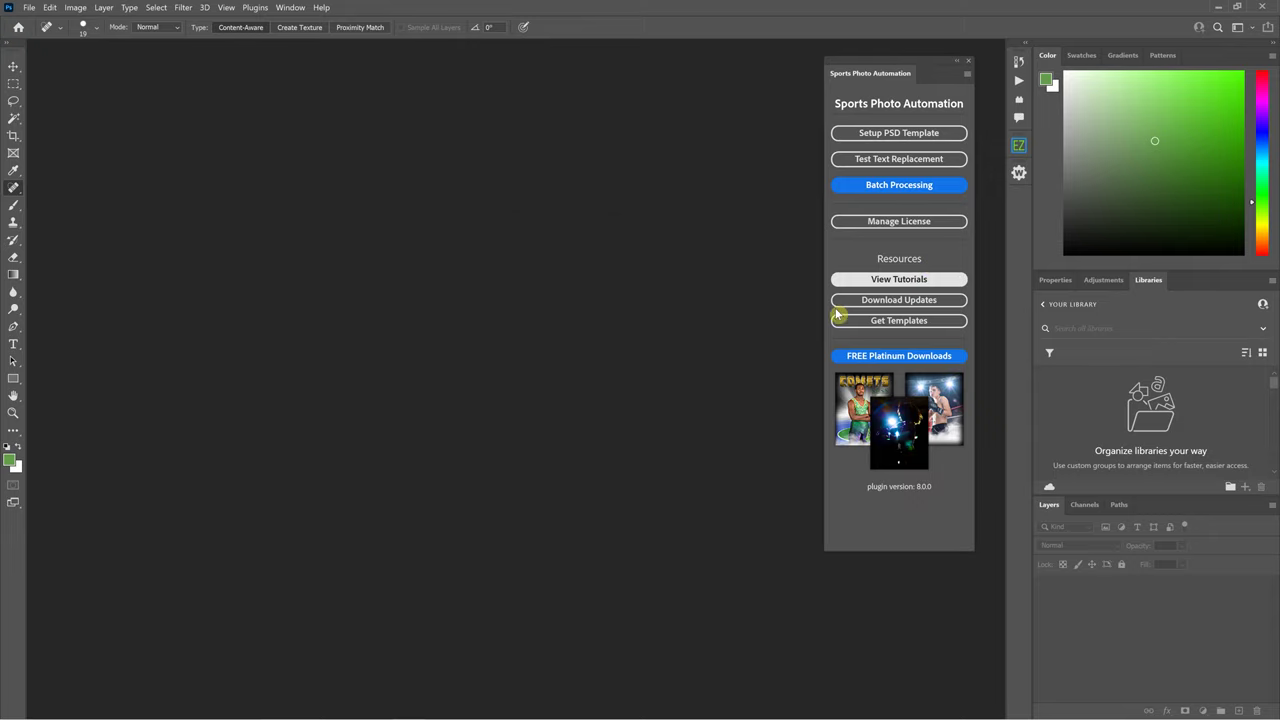
Step: View the Pixnub templates page and the free Platinum downloads page in the browser, returning to Photoshop after each
click(872, 326)
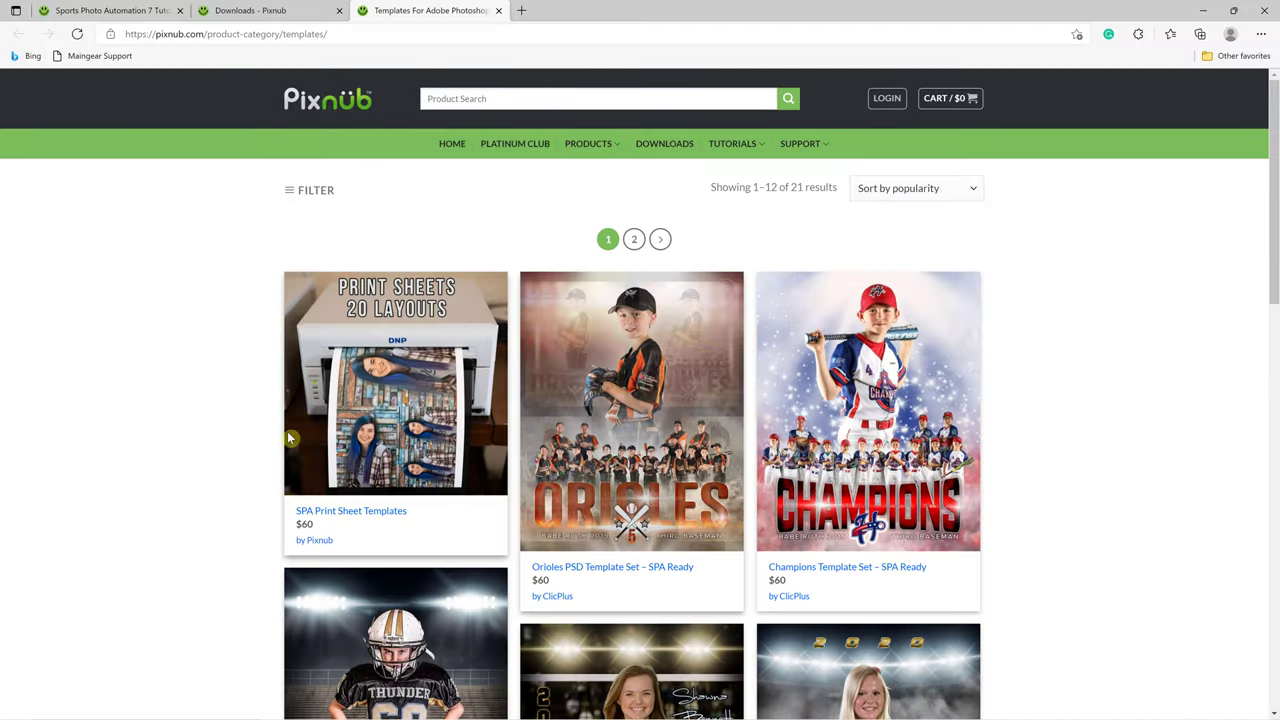
key(alt+Tab)
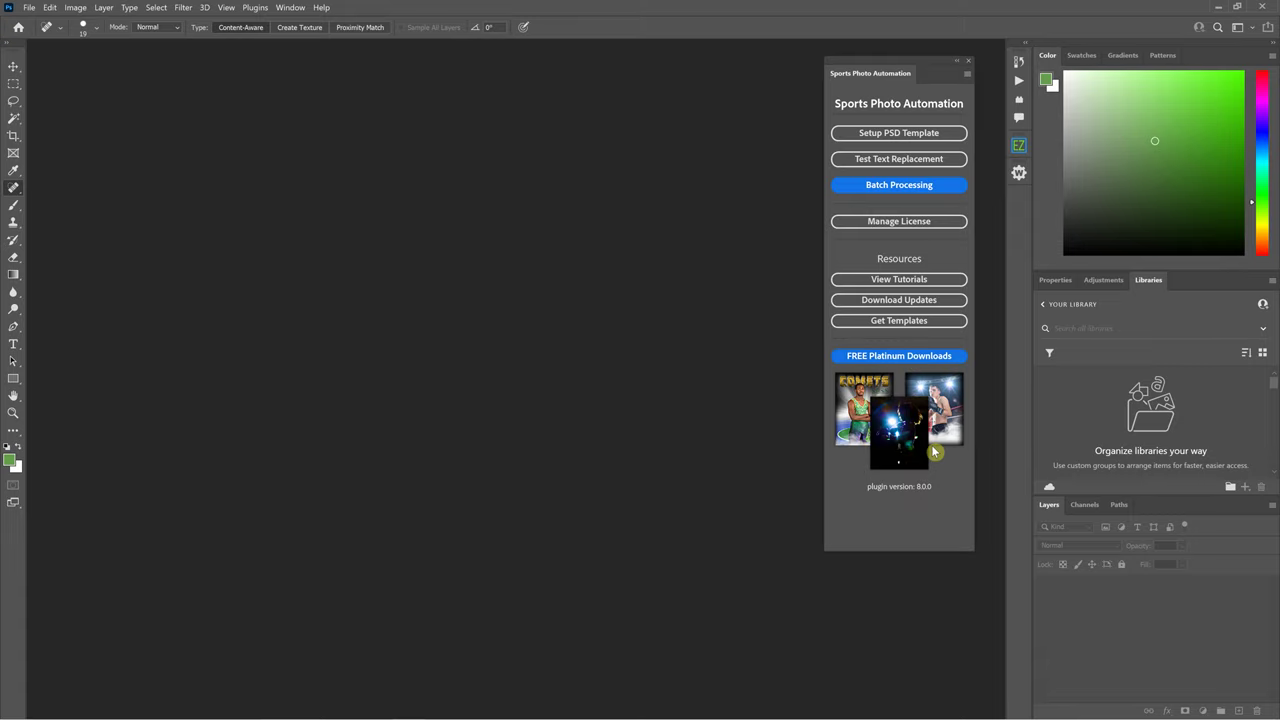
click(889, 358)
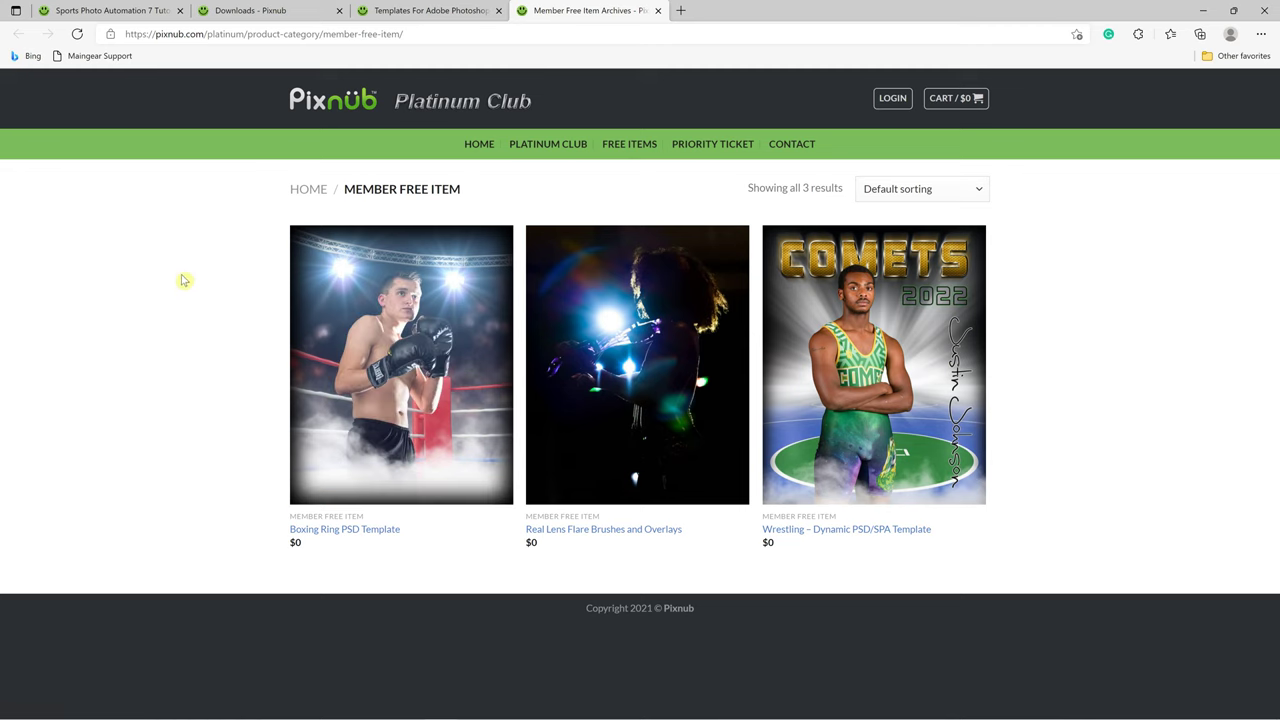
key(alt+Tab)
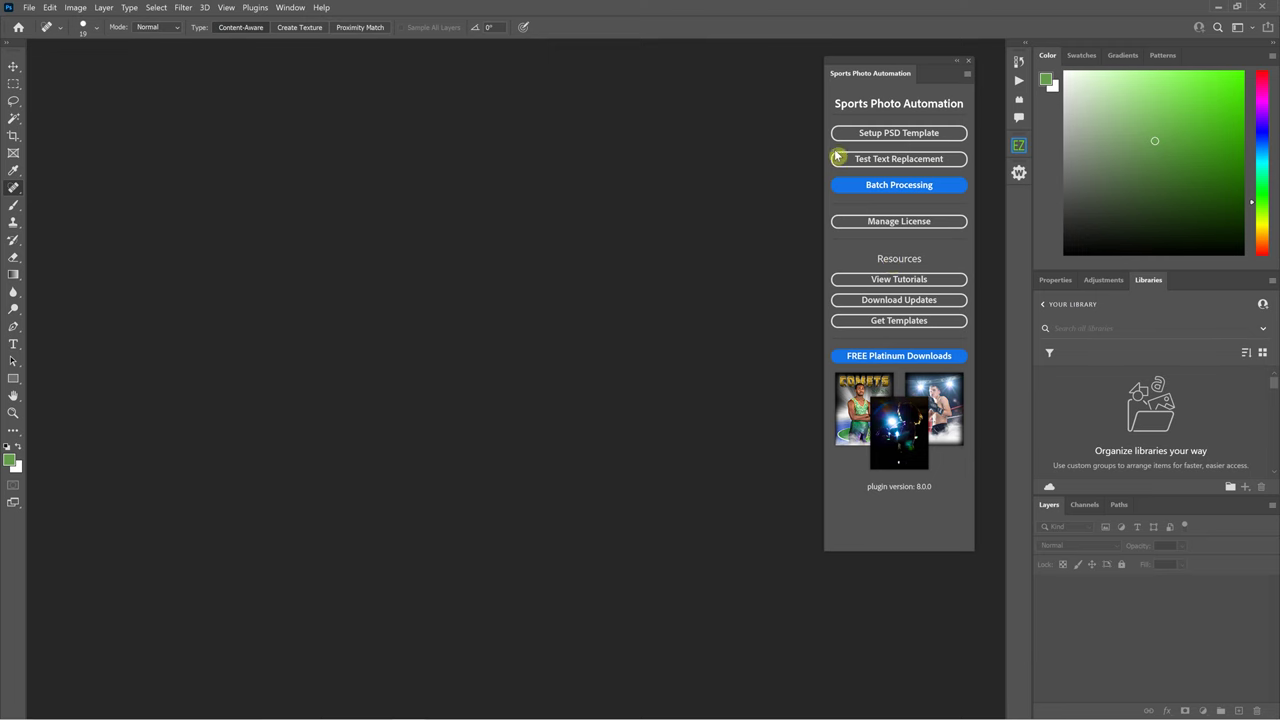
Step: Review the plugin's PSD template setup options, return to its home menu and reposition the panel within the empty canvas area
click(912, 134)
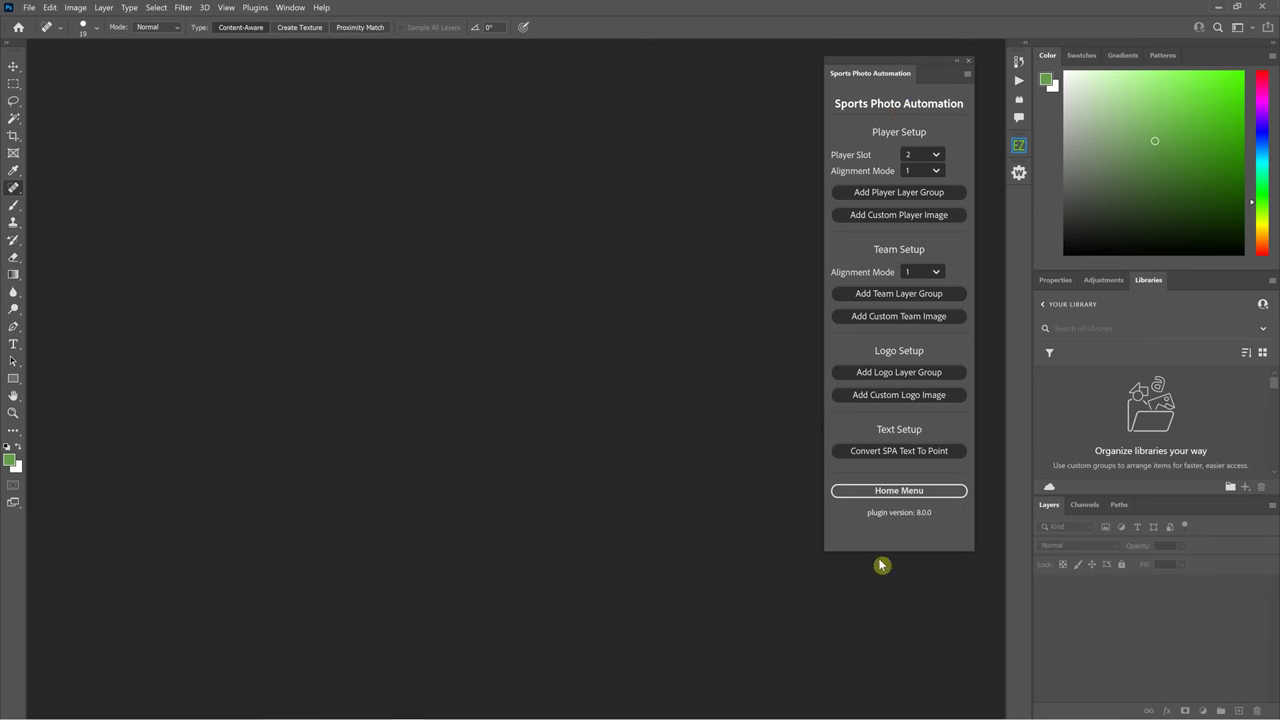
click(926, 490)
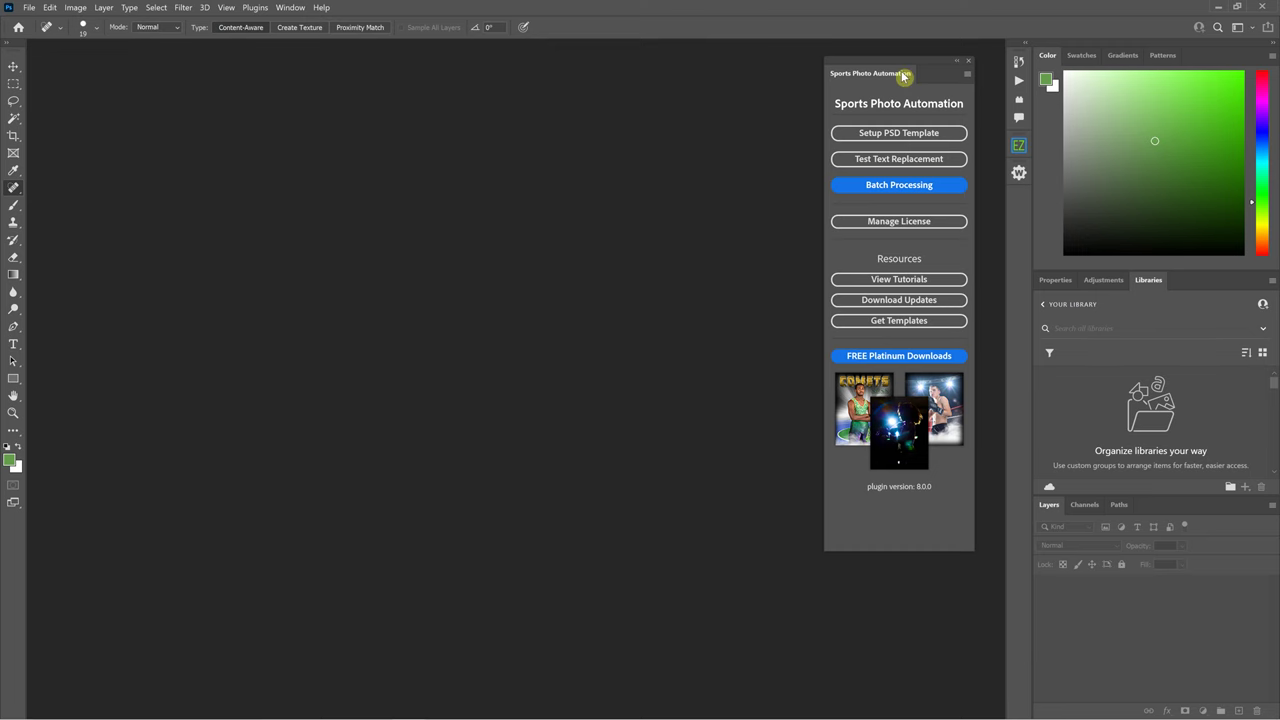
drag(908, 63, 830, 96)
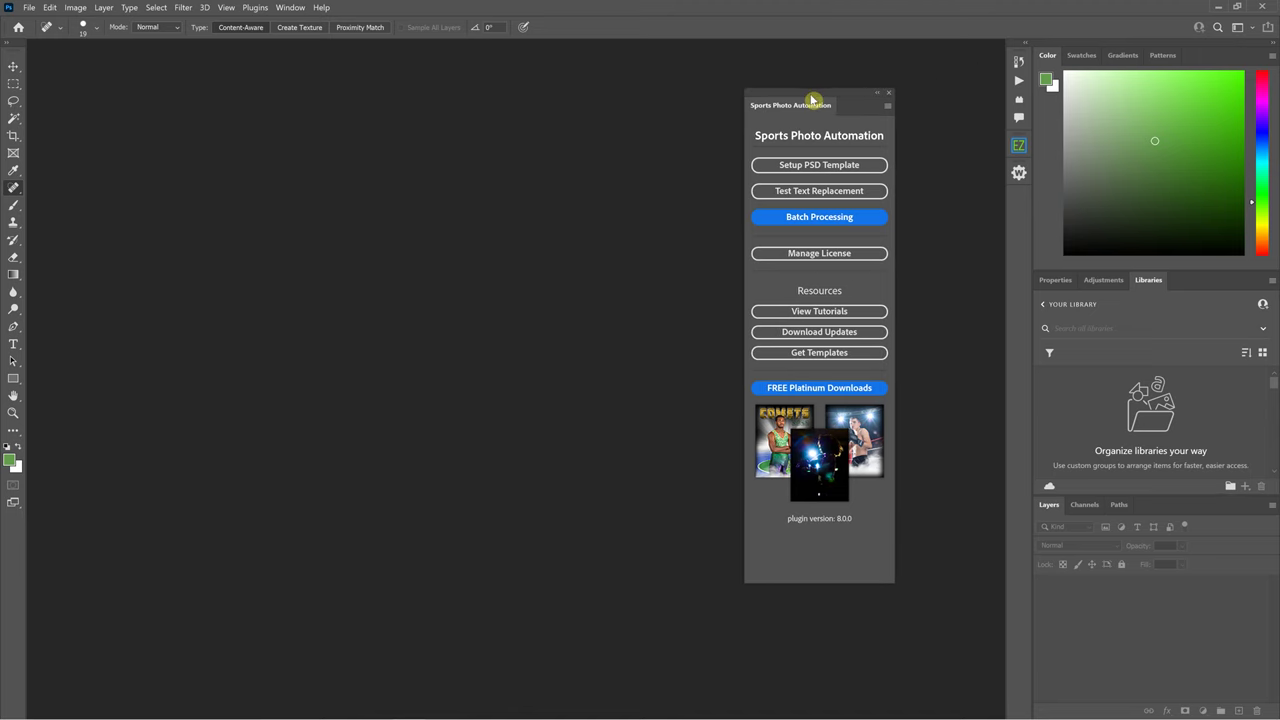
drag(814, 100, 862, 85)
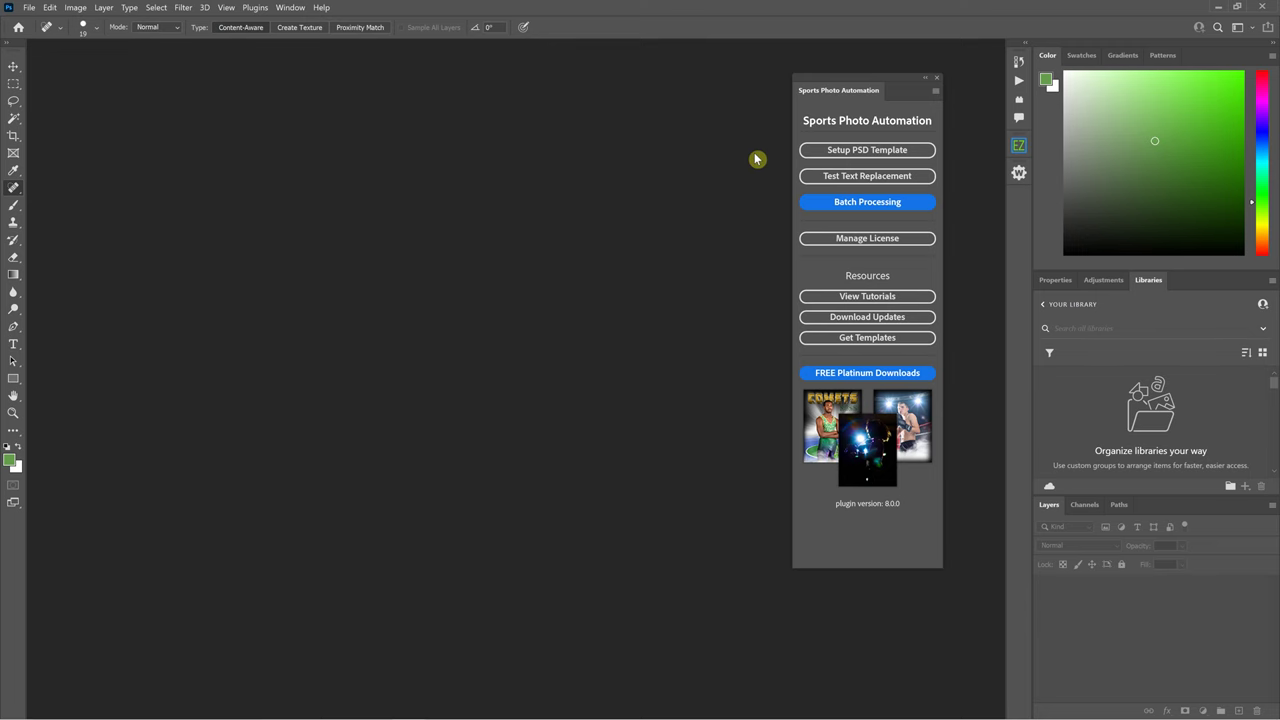
Step: Open the batch process settings and clear all of them
click(801, 201)
click(888, 202)
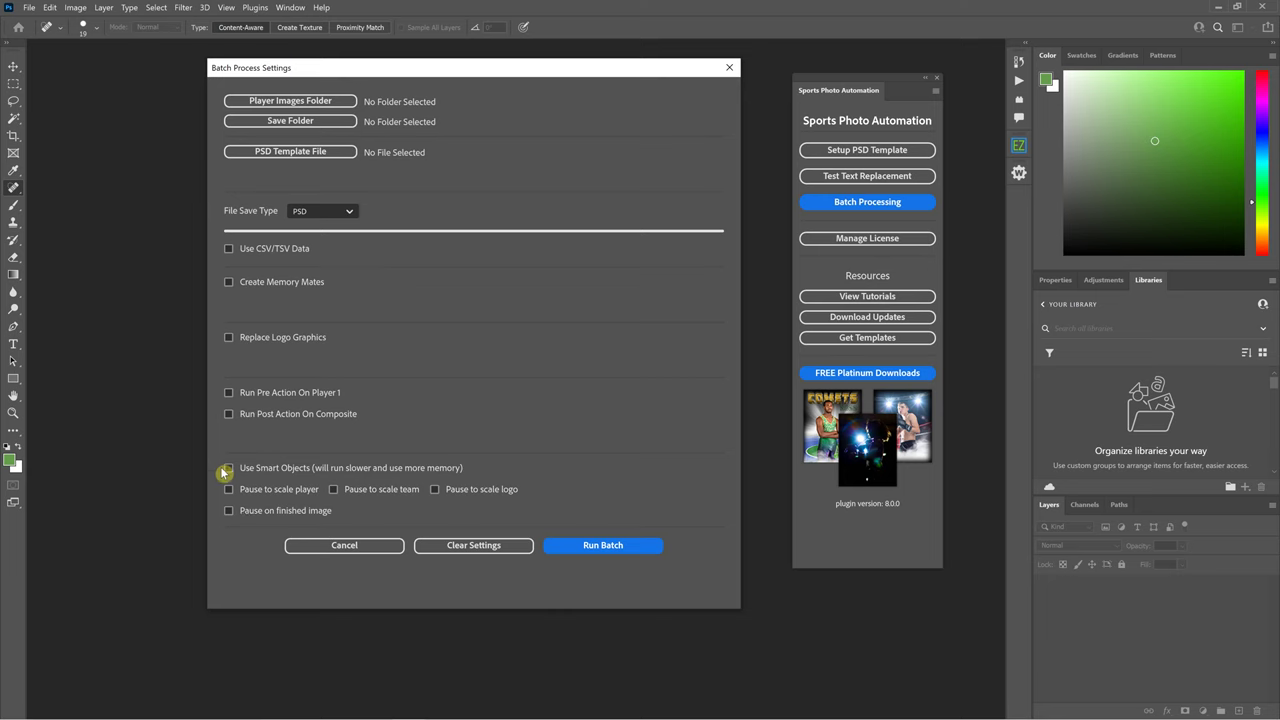
click(490, 543)
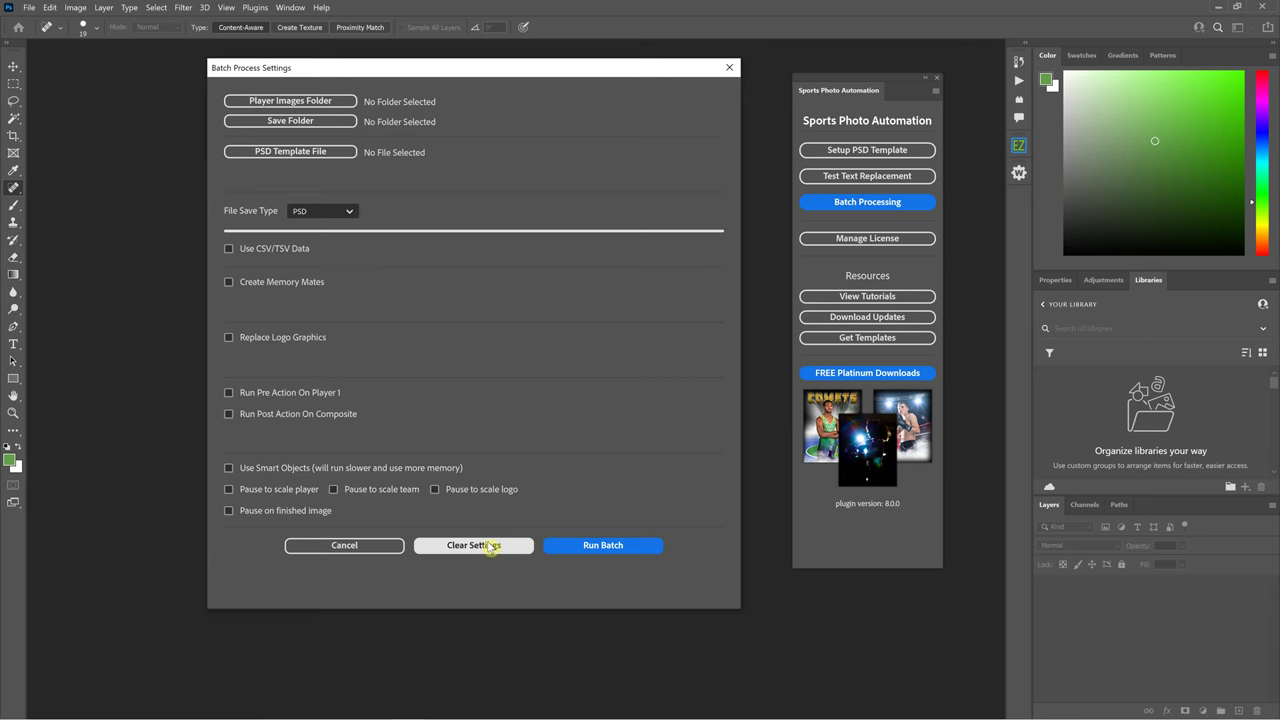